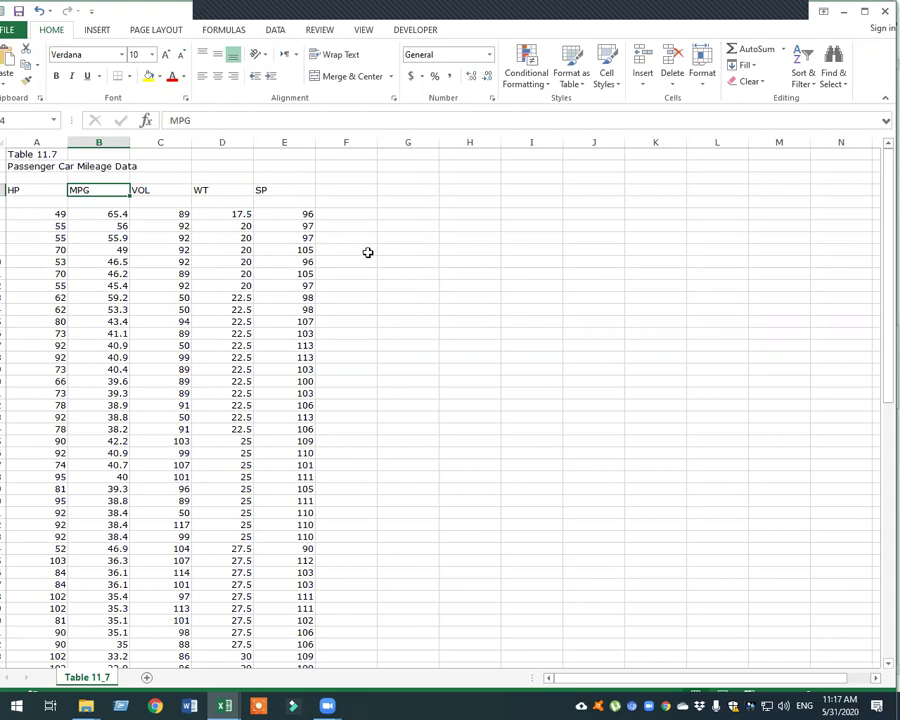
Review the passenger car mileage data down the MPG column, including the first observation's row and the MPG header
scroll(88, 420, "down", 3)
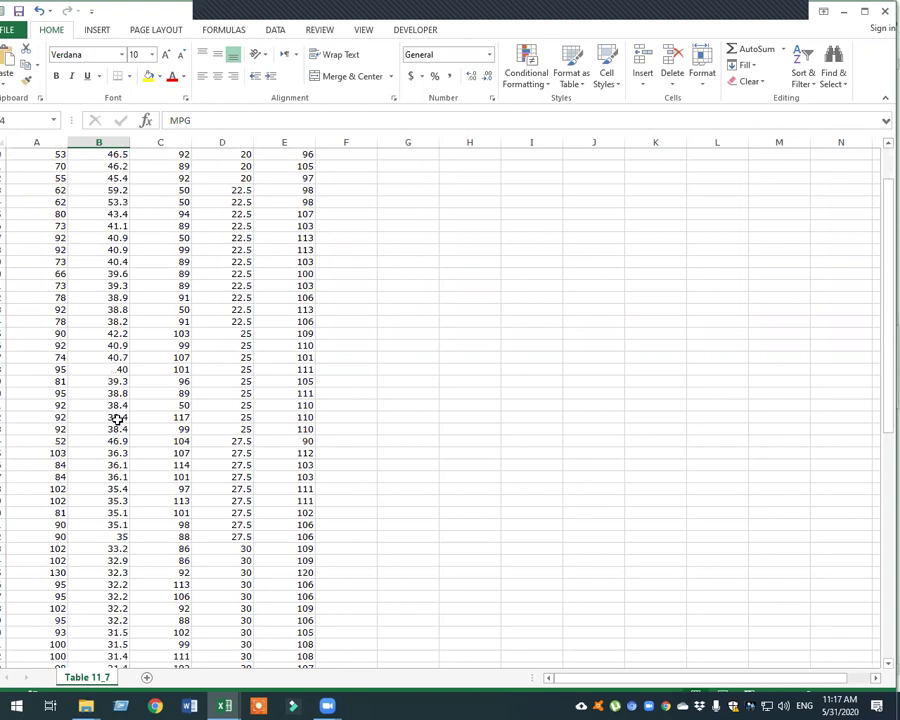
scroll(116, 425, "down", 5)
scroll(116, 425, "down", 4)
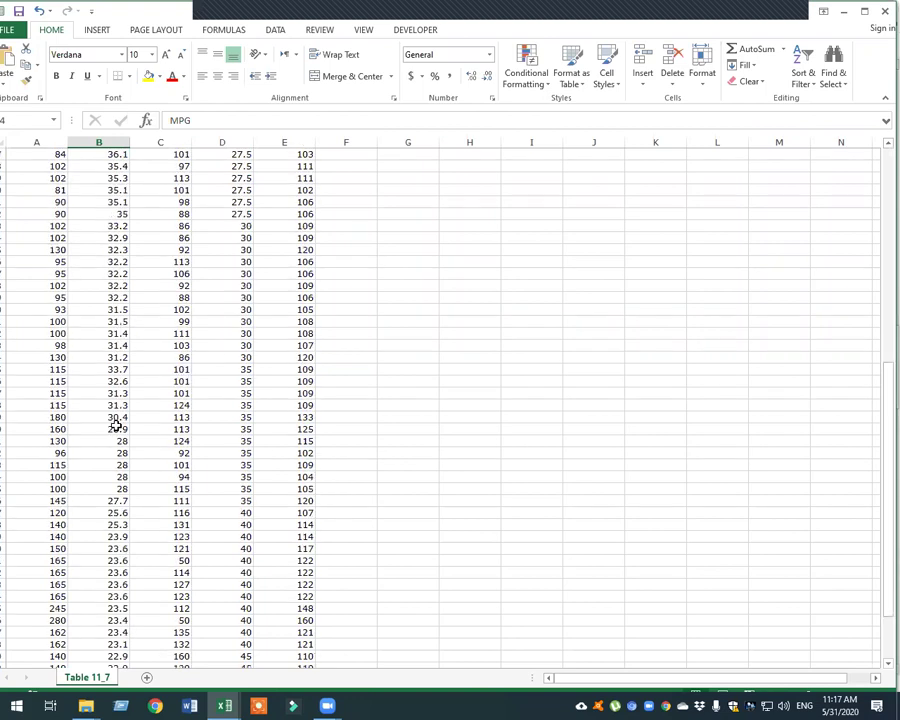
scroll(78, 590, "down", 3)
scroll(78, 590, "up", 15)
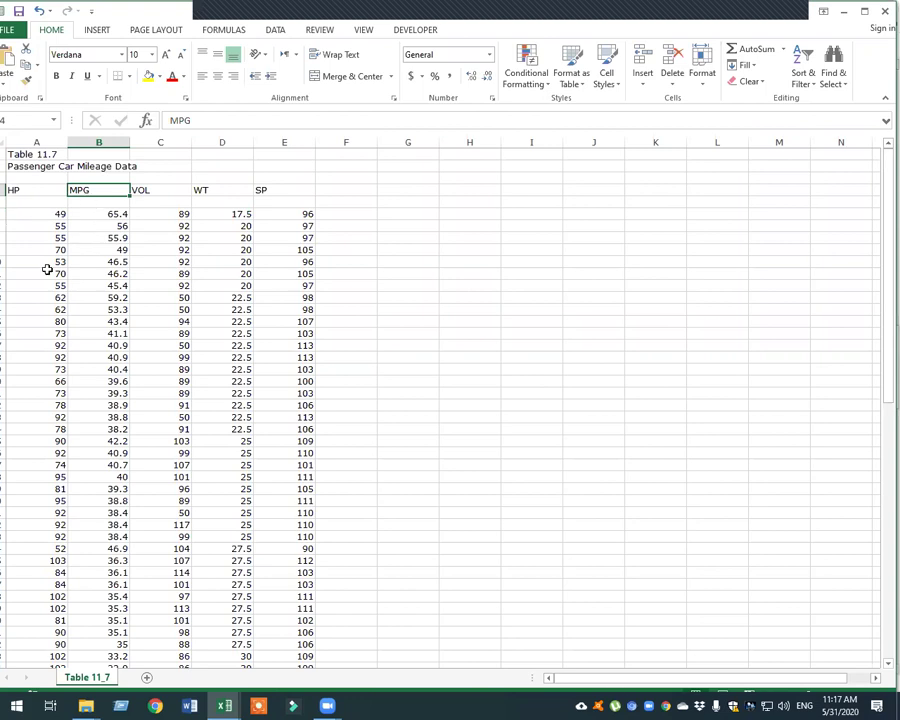
left_click(10, 213)
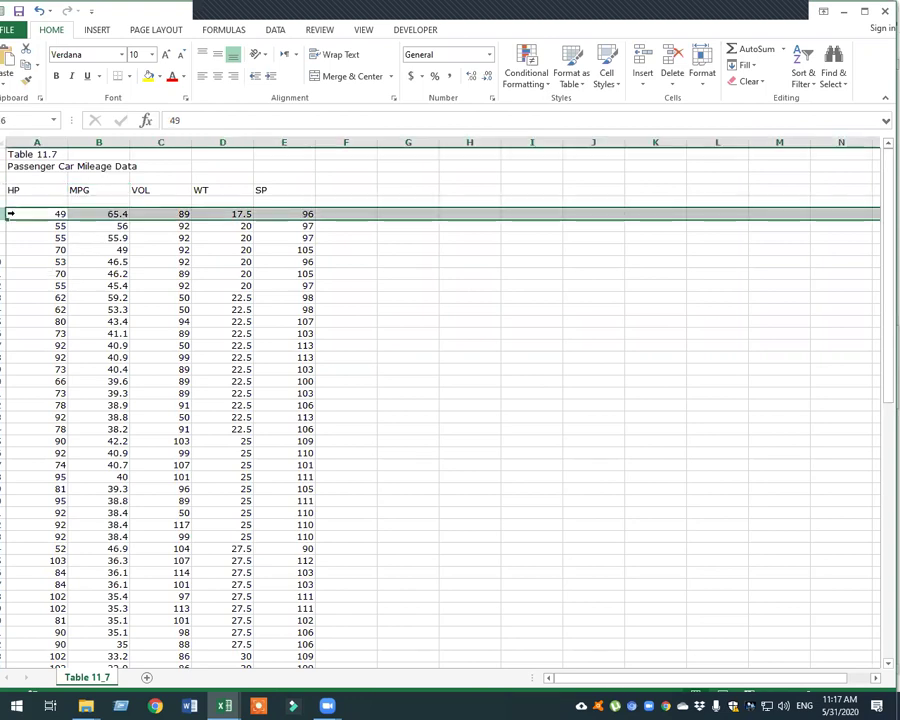
left_click(99, 190)
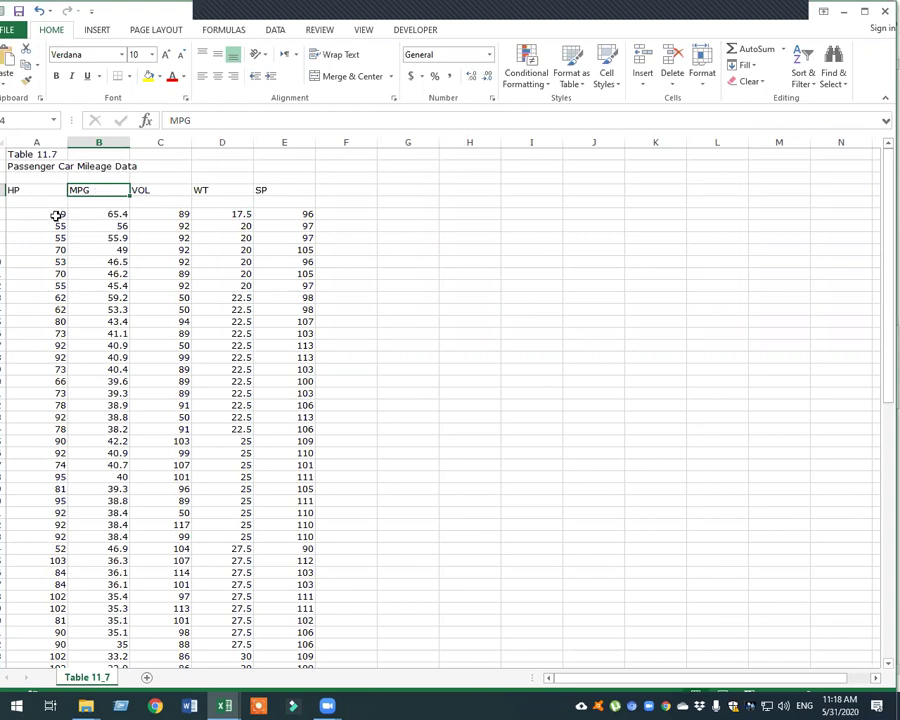
Examine the HP column's header and its first two observations
left_click(30, 193)
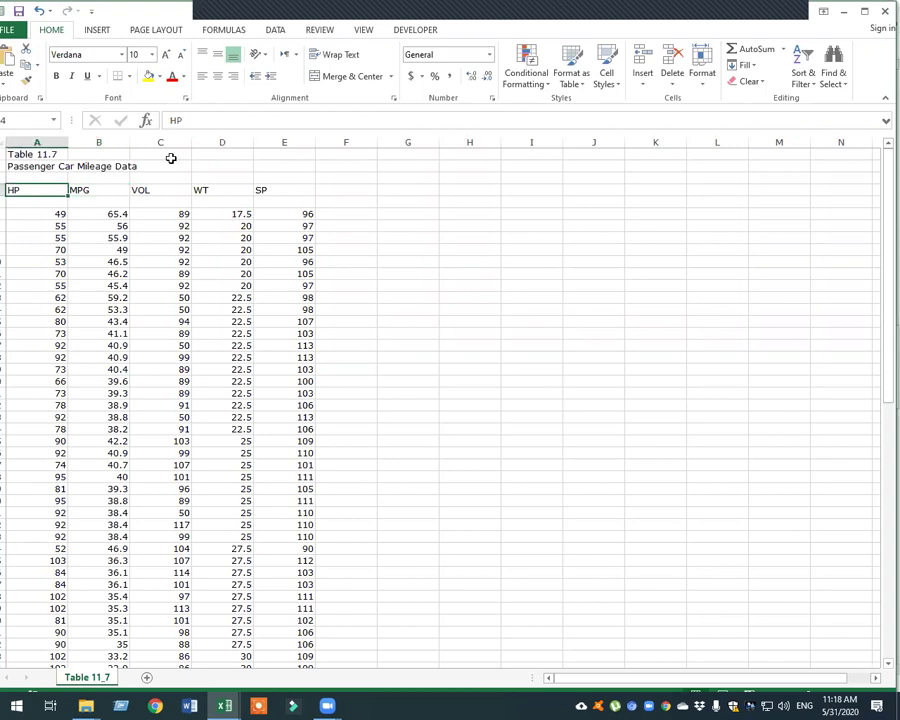
left_click(58, 214)
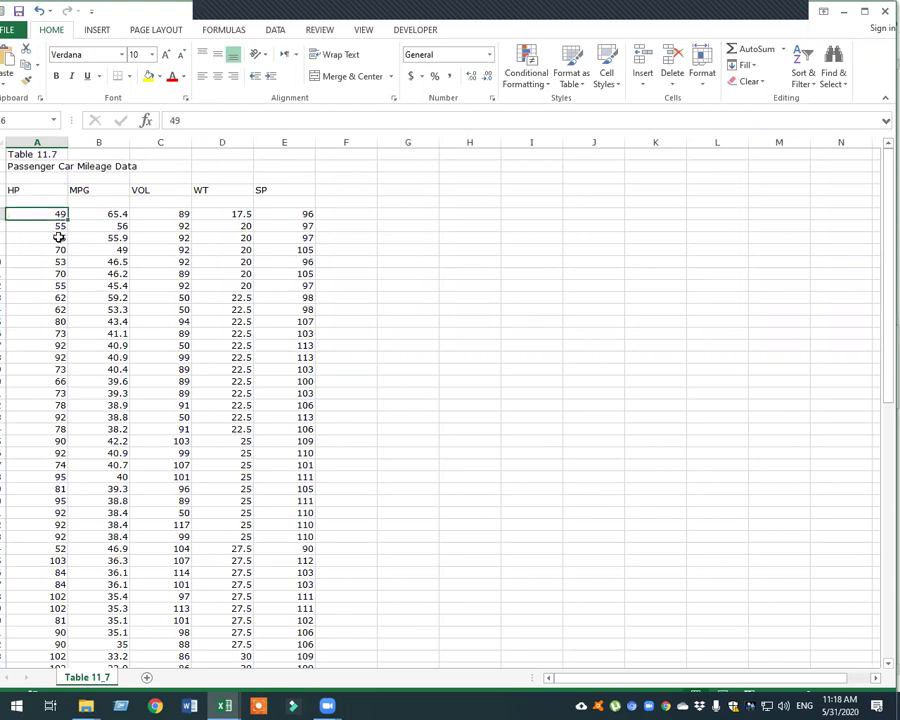
left_click(61, 228)
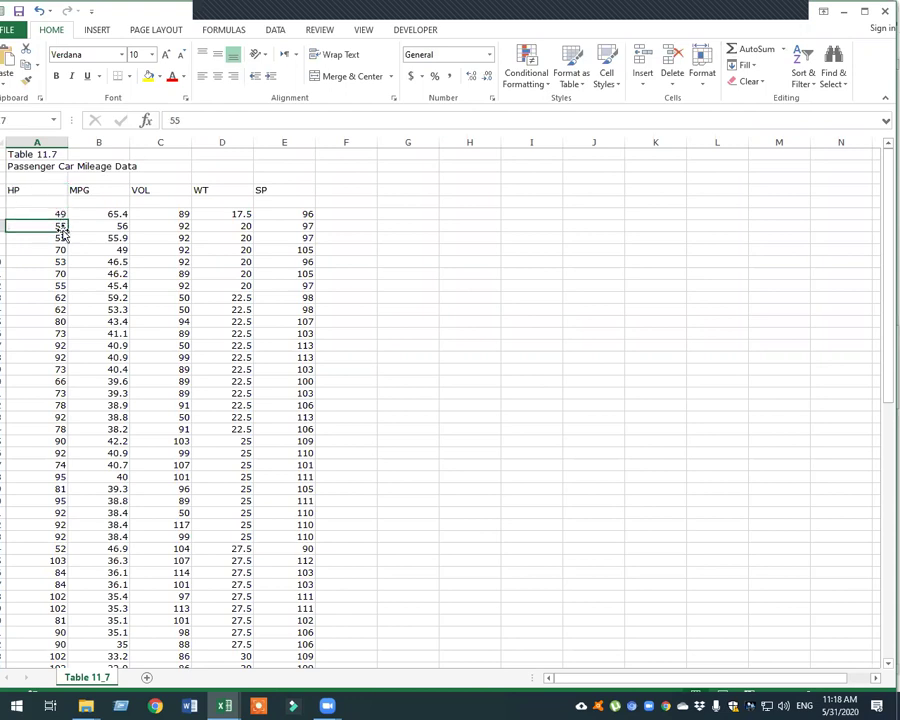
key("Up")
key("Up")
key("Up")
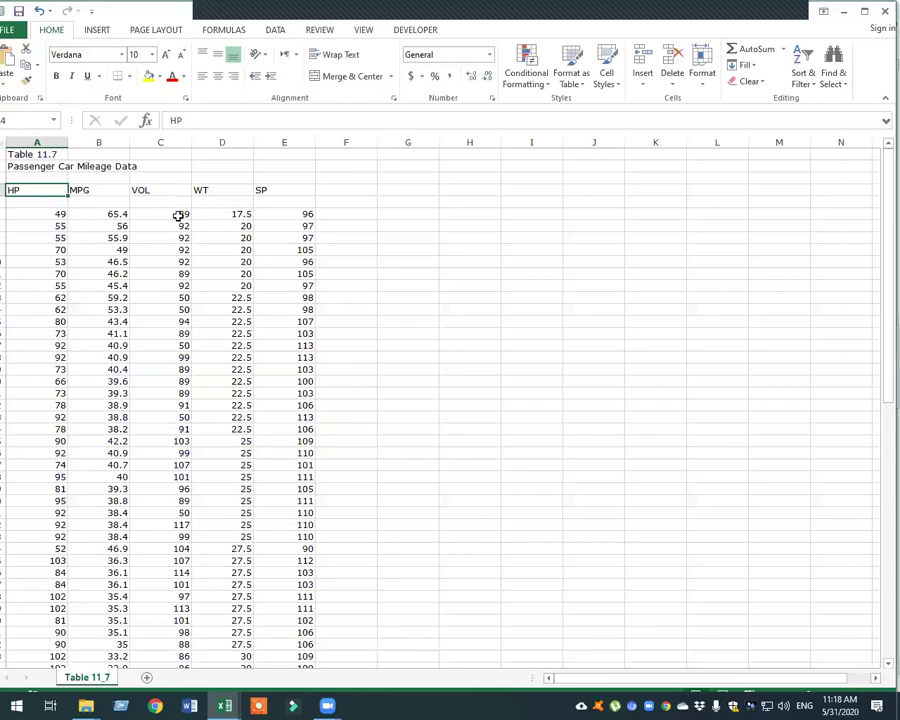
Examine the first VOL value and review the WT column through to the end of the data
left_click(176, 215)
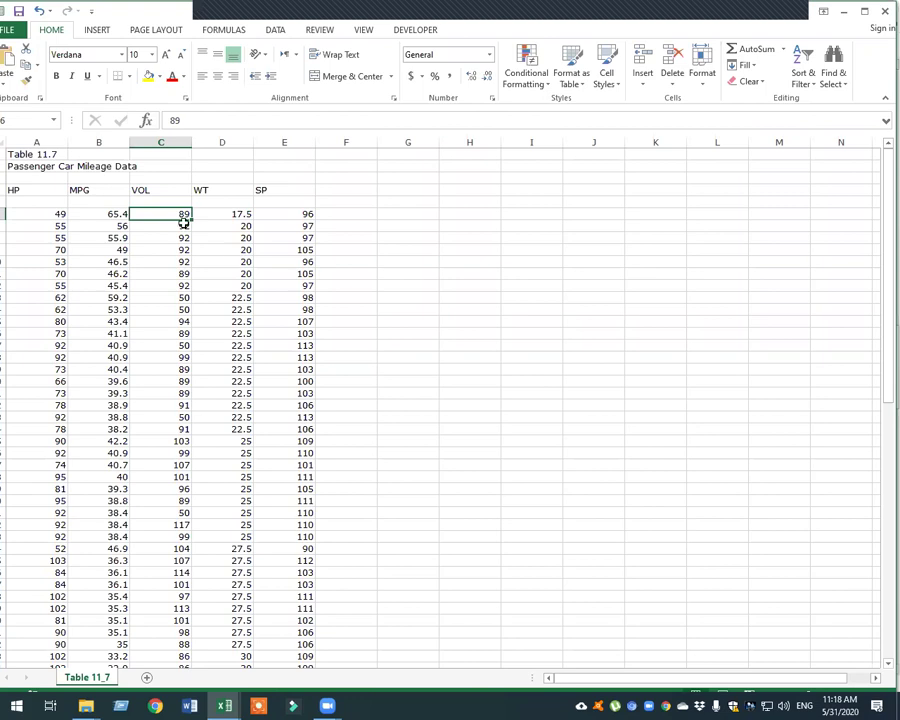
left_click(232, 192)
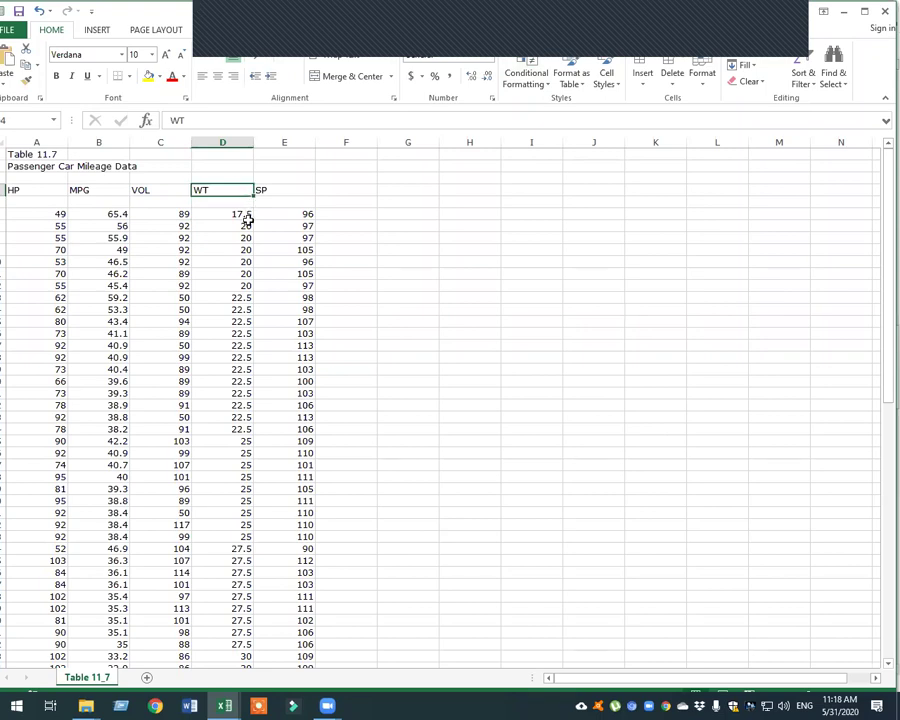
scroll(247, 218, "down", 7)
scroll(235, 218, "down", 9)
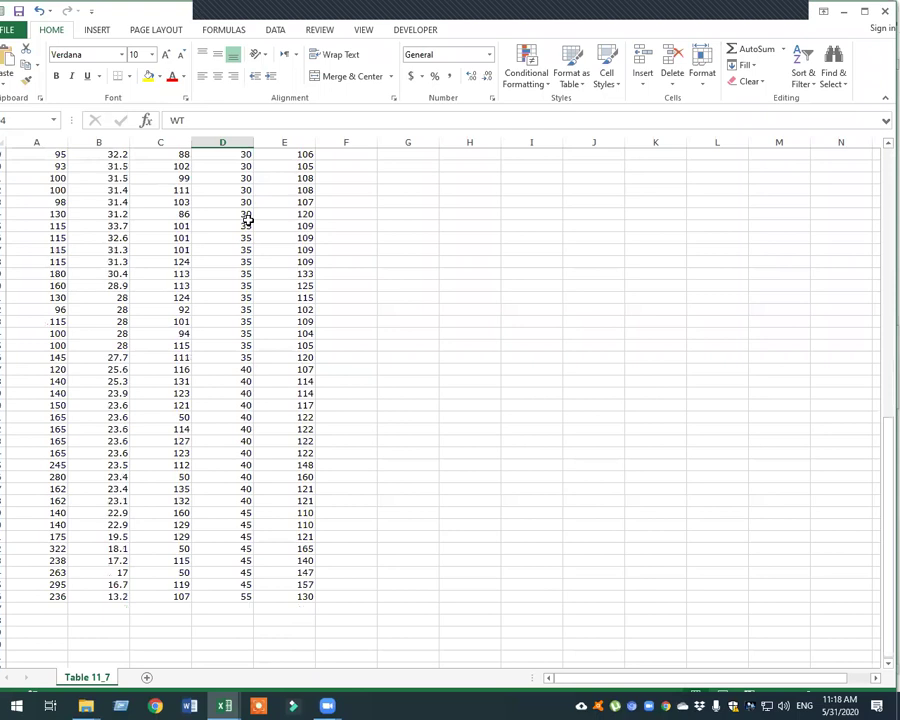
scroll(243, 450, "down", 4)
scroll(240, 480, "up", 6)
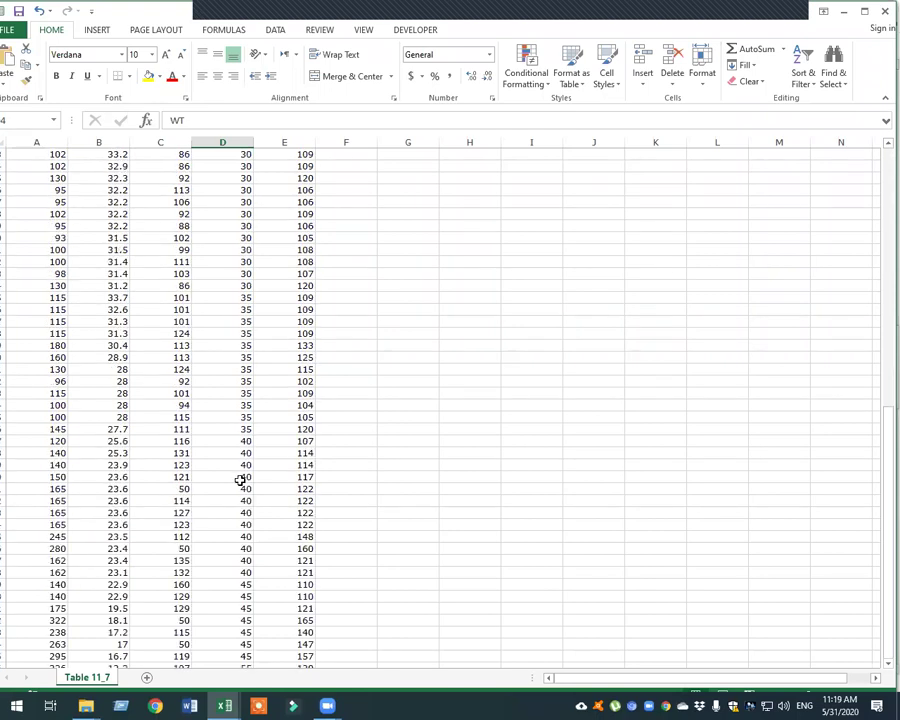
scroll(240, 480, "up", 6)
scroll(260, 490, "up", 8)
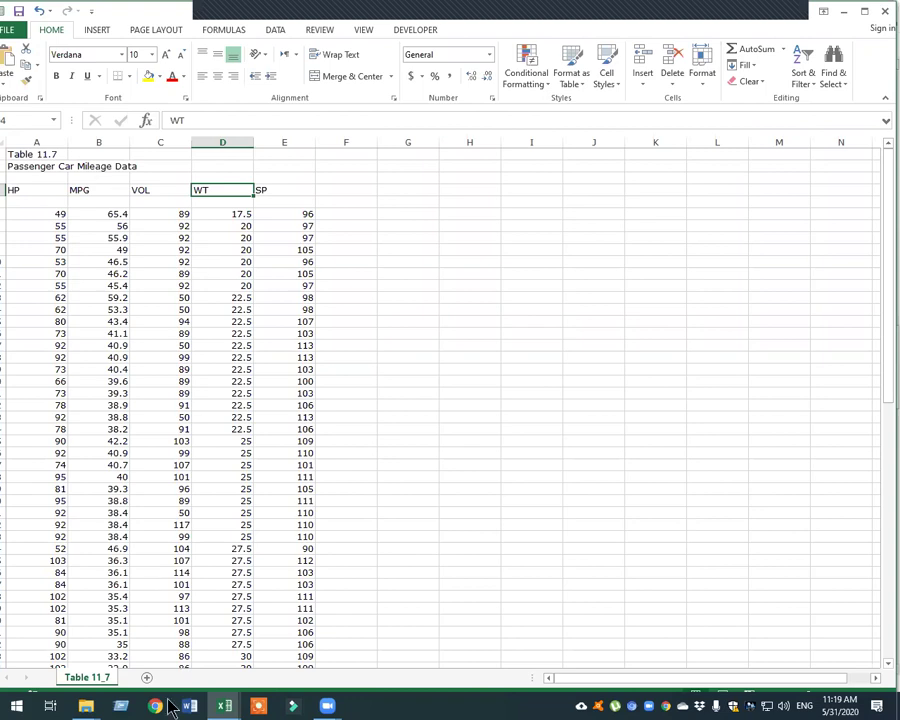
Switch to File Explorer and open the ECONOMETRICS I folder inside OneDrive's 2018 spring folder
left_click(85, 706)
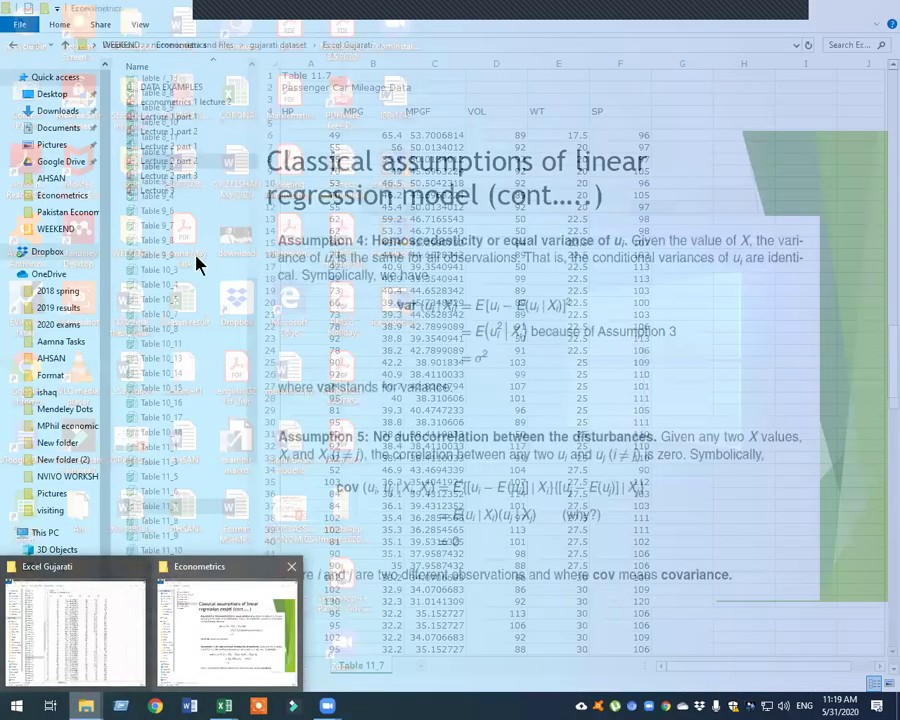
left_click(227, 640)
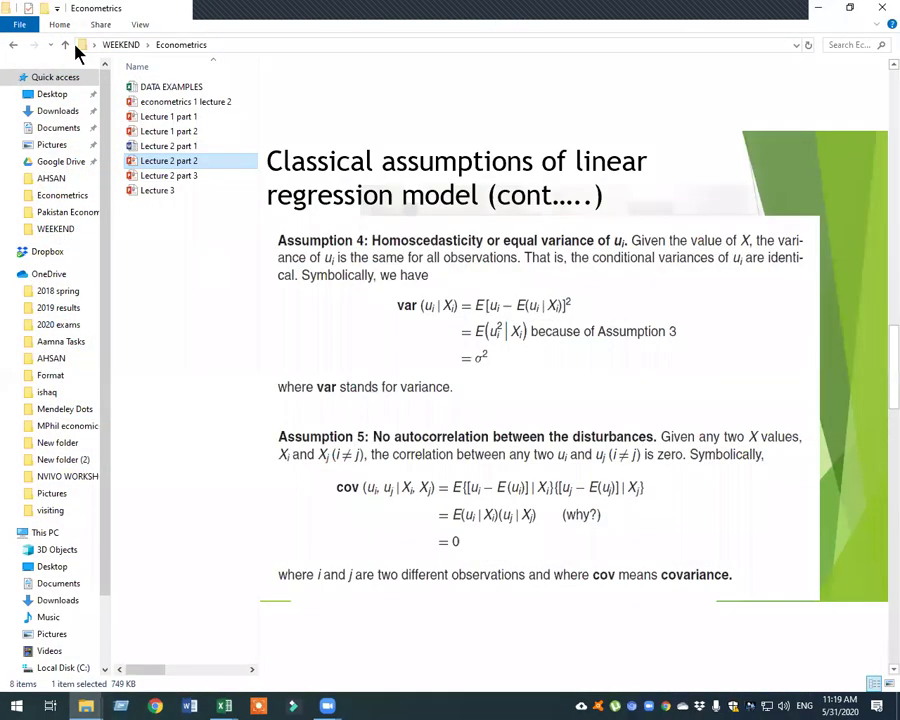
left_click(65, 44)
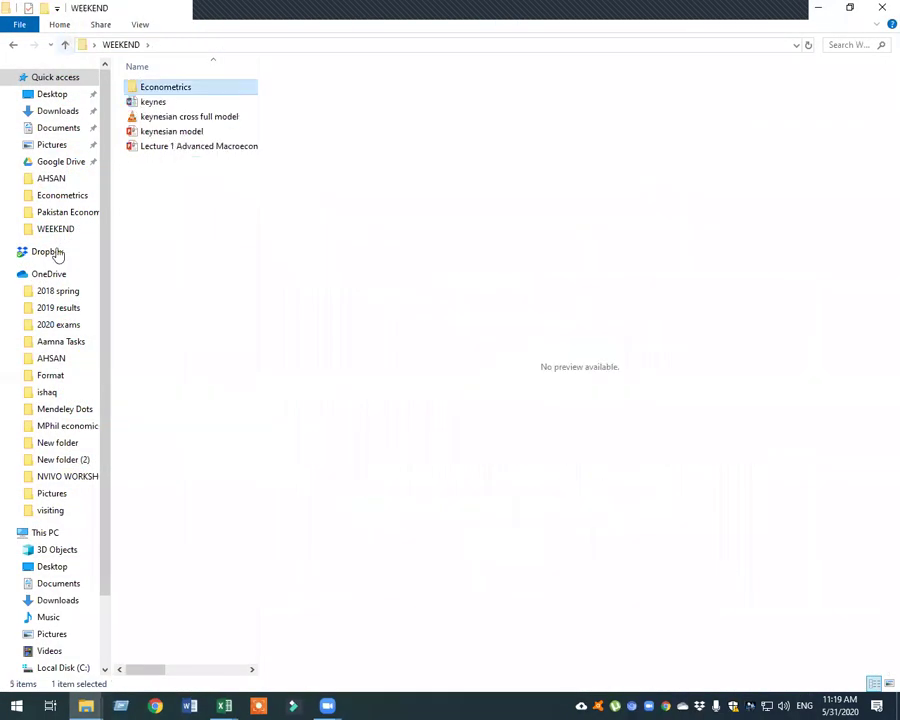
key("alt+Left")
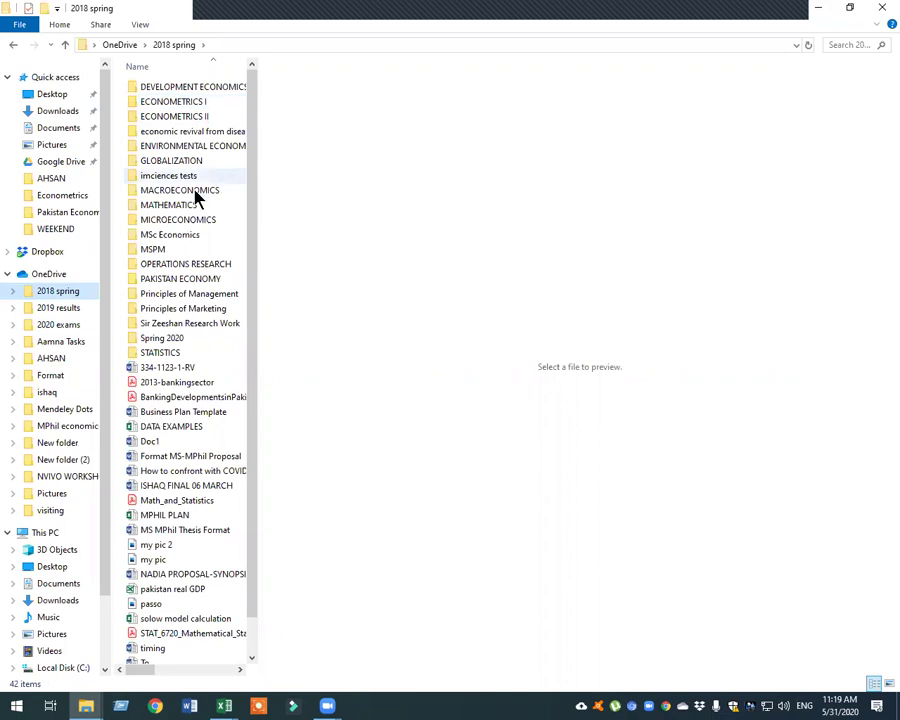
double_click(206, 104)
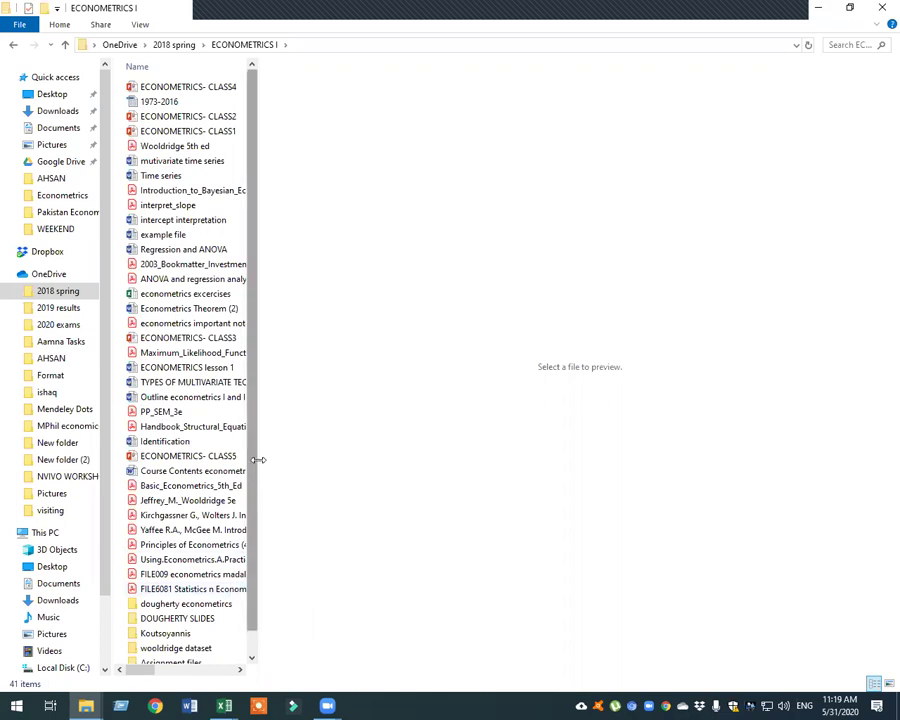
Widen the file list and check the contents of The Book of Econometrics folder, returning to ECONOMETRICS I
left_click_drag(258, 459, 309, 459)
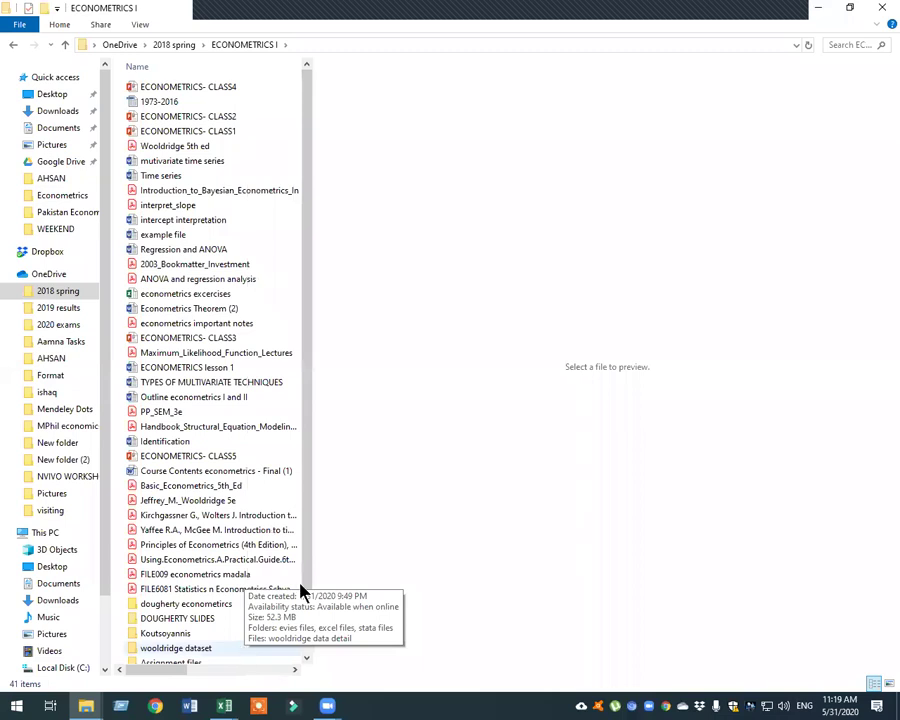
scroll(302, 620, "down", 1)
scroll(302, 620, "down", 1)
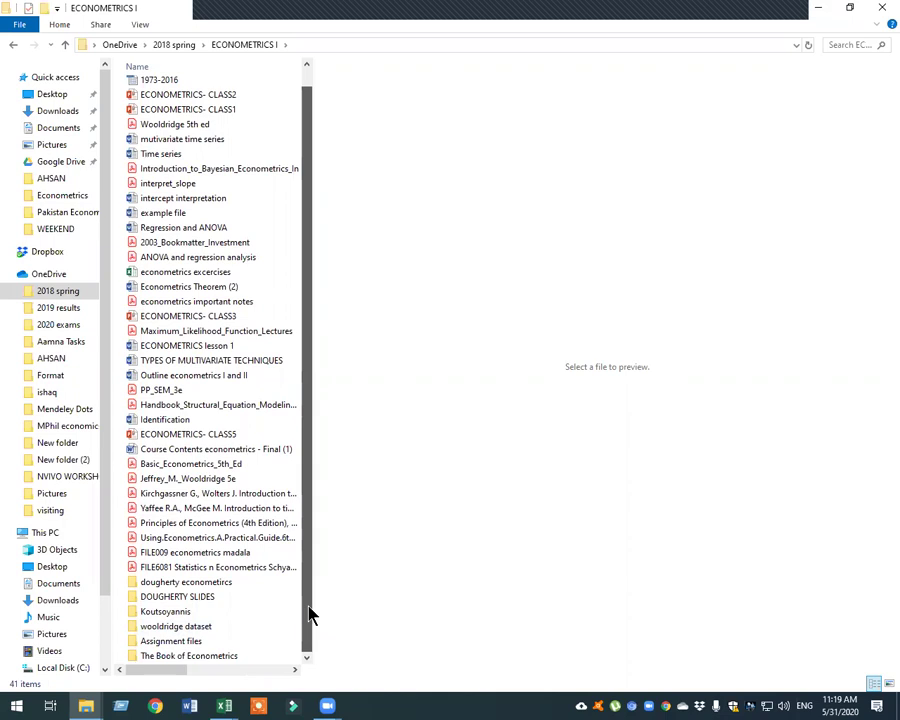
double_click(231, 656)
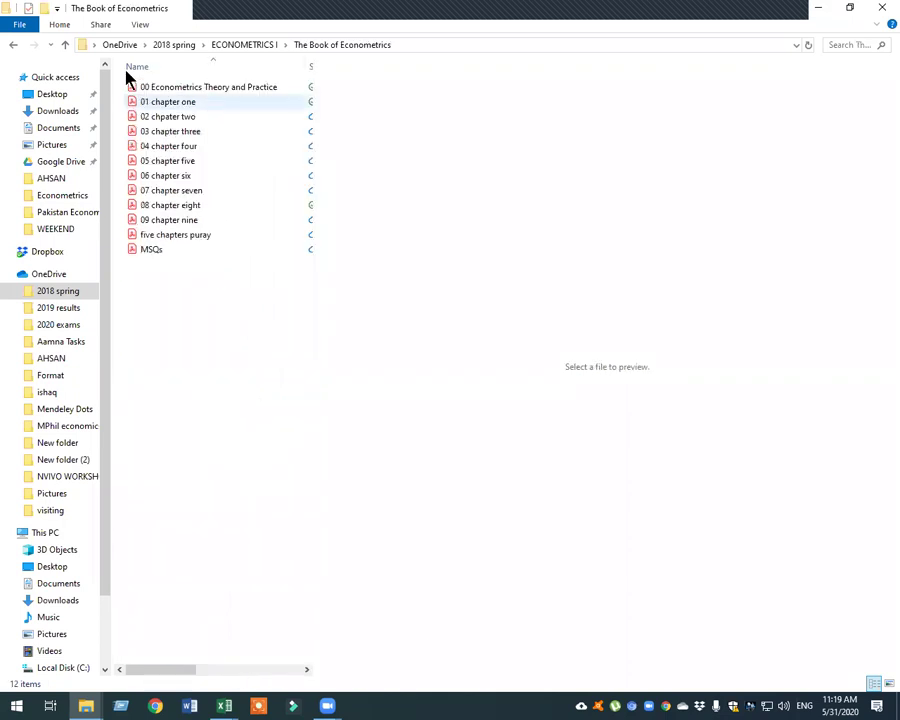
left_click(65, 45)
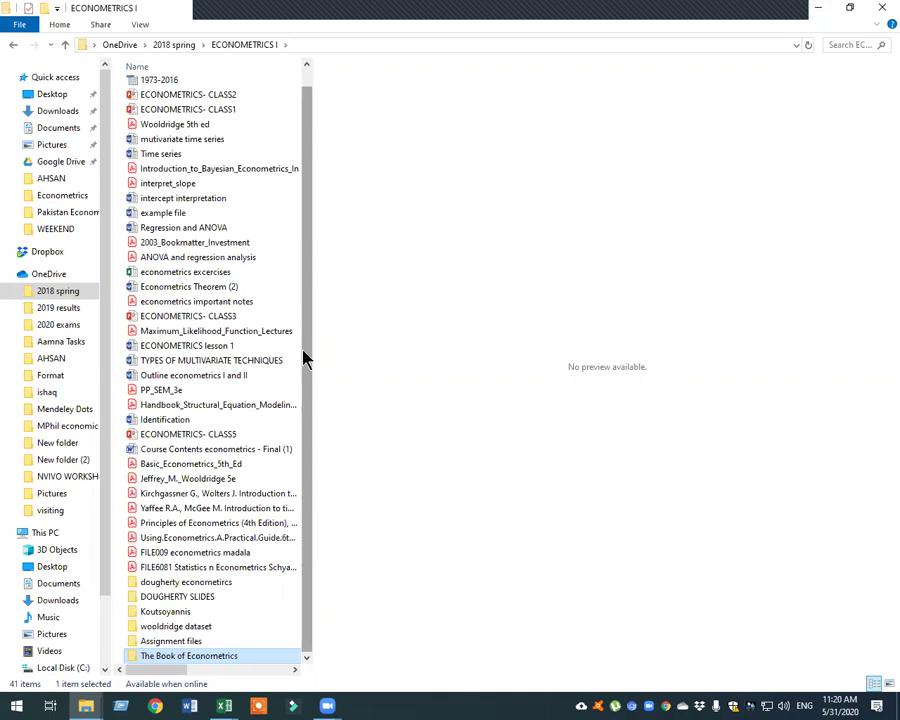
Open the Basic_Econometrics_5th_Ed PDF and go to Chapter 11 on heteroscedasticity
double_click(237, 465)
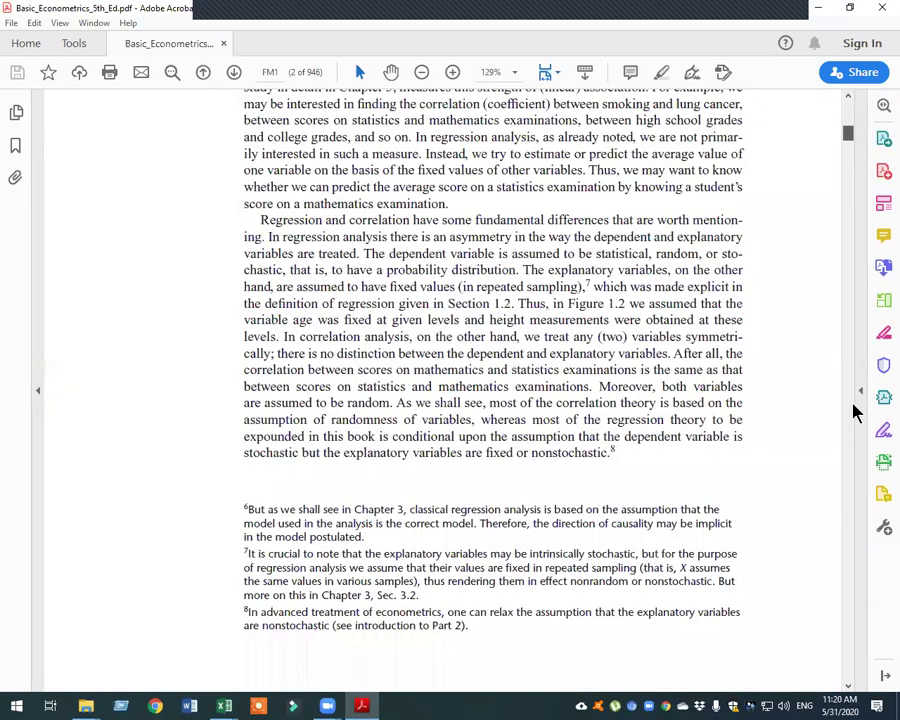
left_click_drag(847, 132, 853, 402)
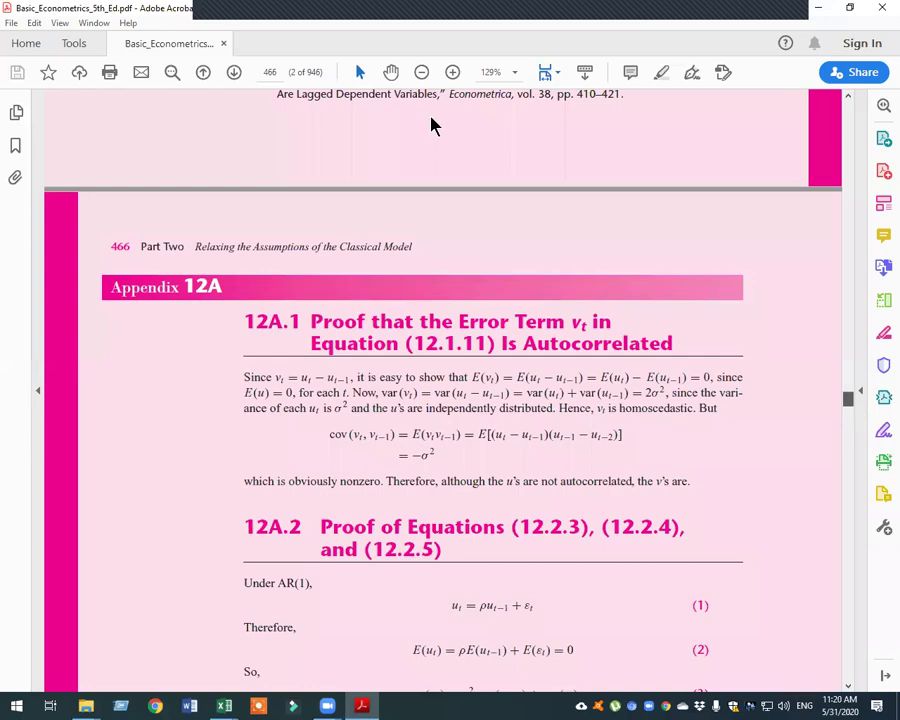
left_click_drag(848, 400, 829, 378)
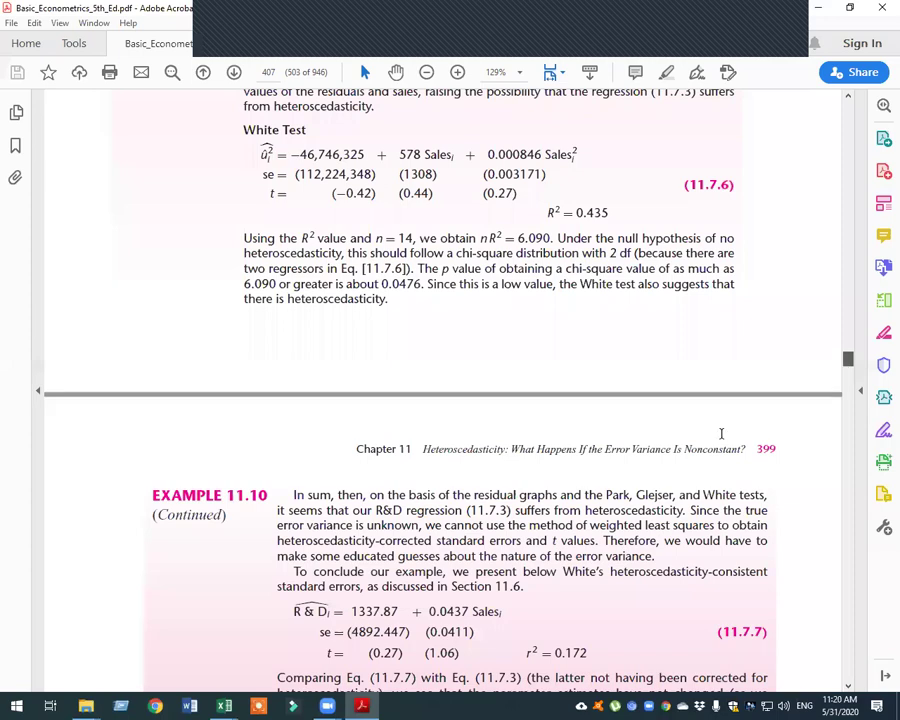
Look back through Chapter 11's remedial measures and heteroscedasticity tests to Table 11.3 on page 384
scroll(723, 440, "up", 5)
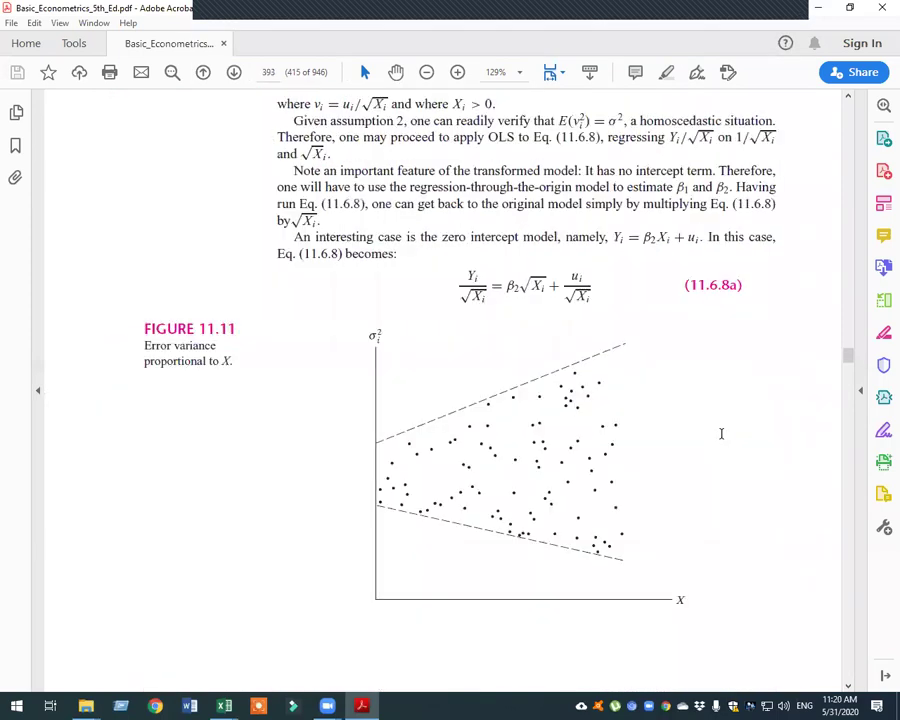
scroll(721, 433, "up", 4)
scroll(721, 433, "up", 3)
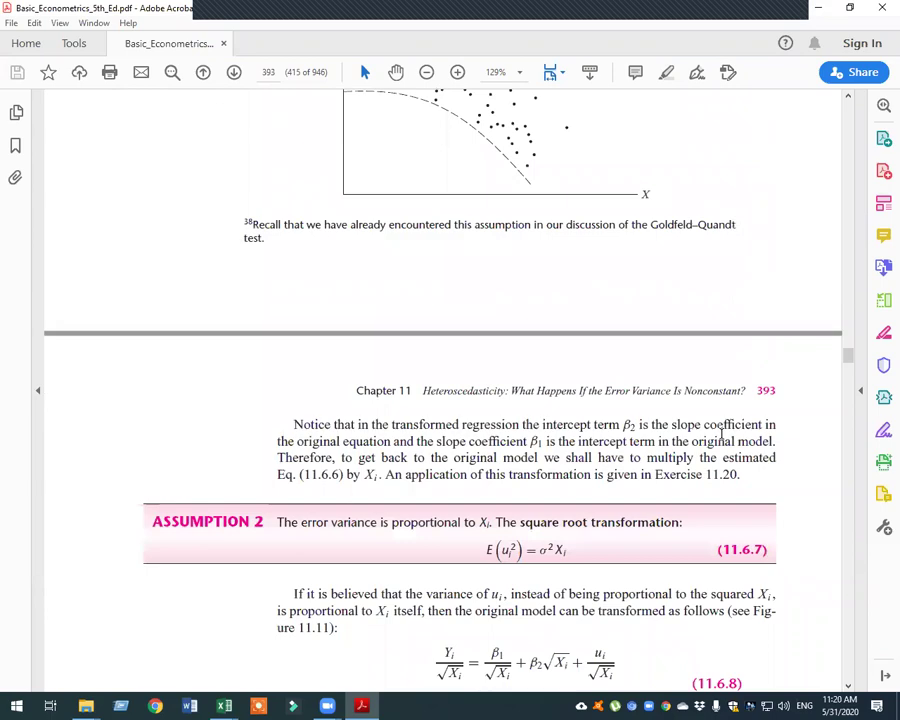
scroll(721, 433, "up", 20)
scroll(721, 433, "down", 9)
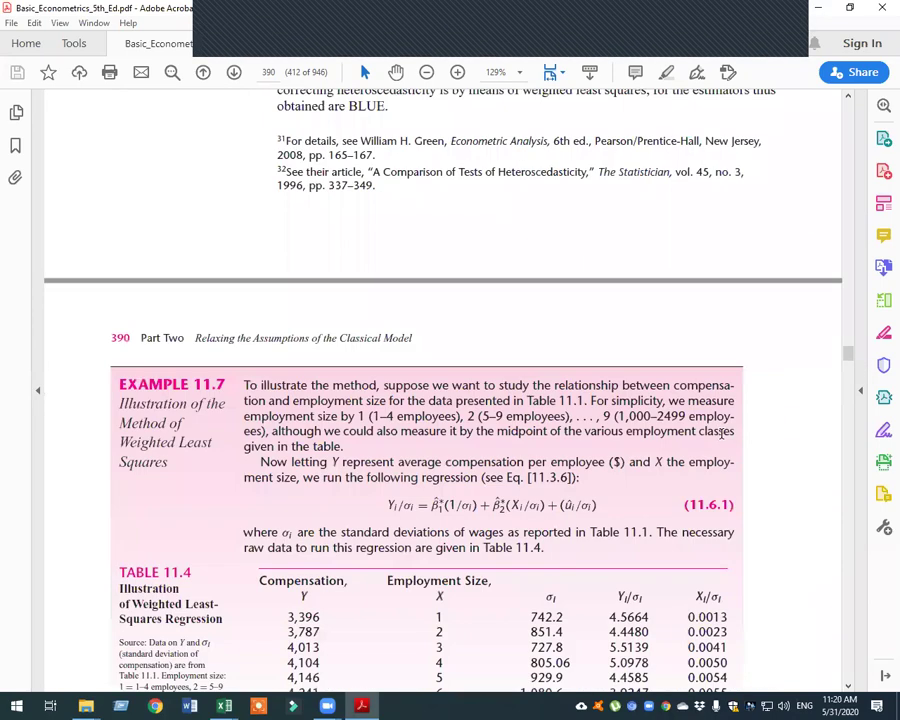
scroll(721, 433, "up", 9)
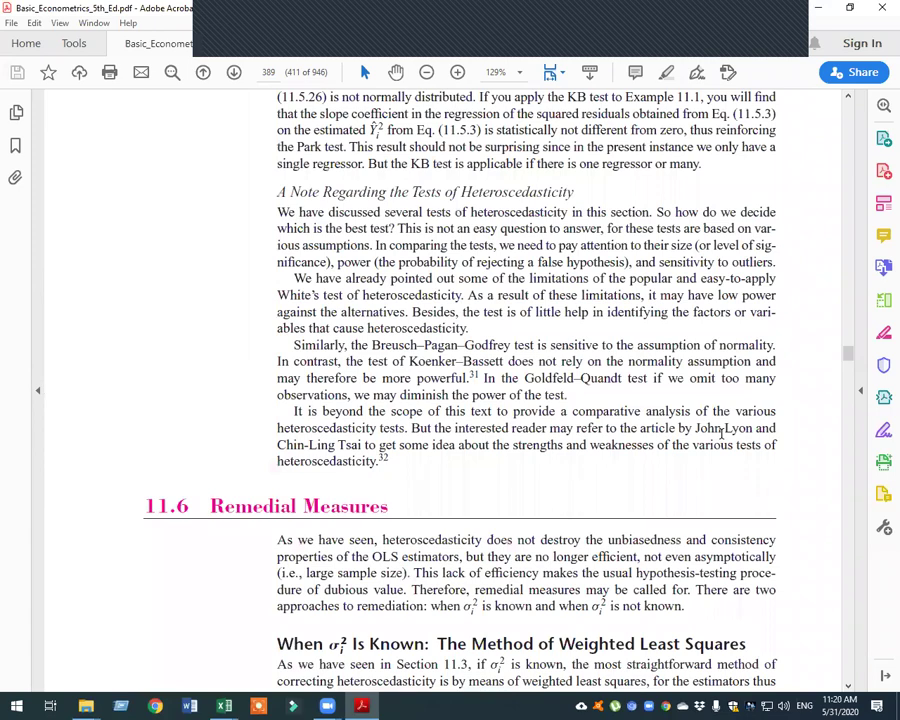
scroll(721, 433, "up", 20)
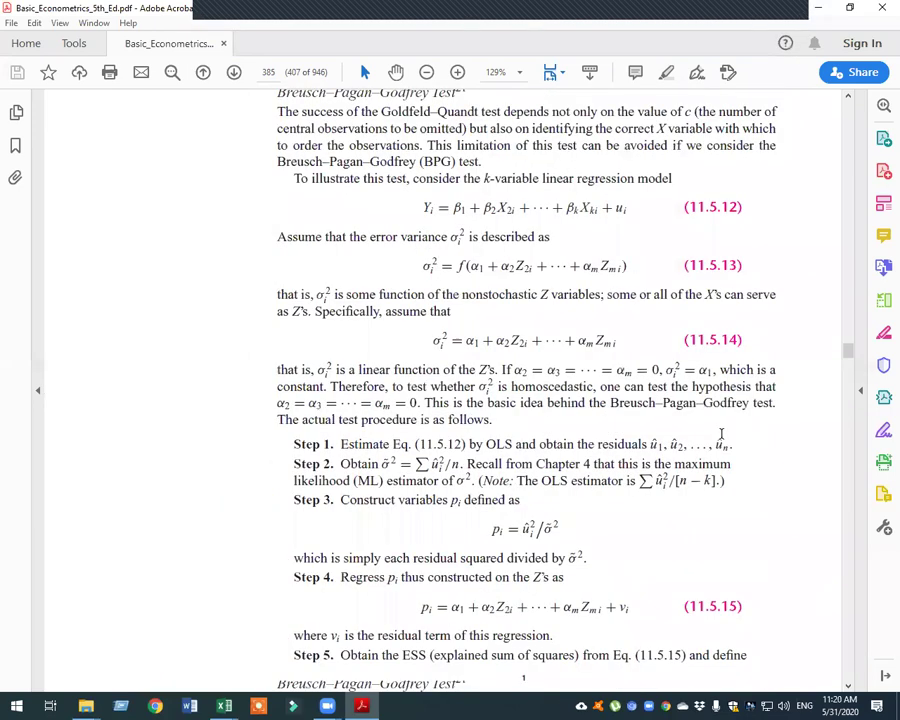
scroll(722, 440, "up", 10)
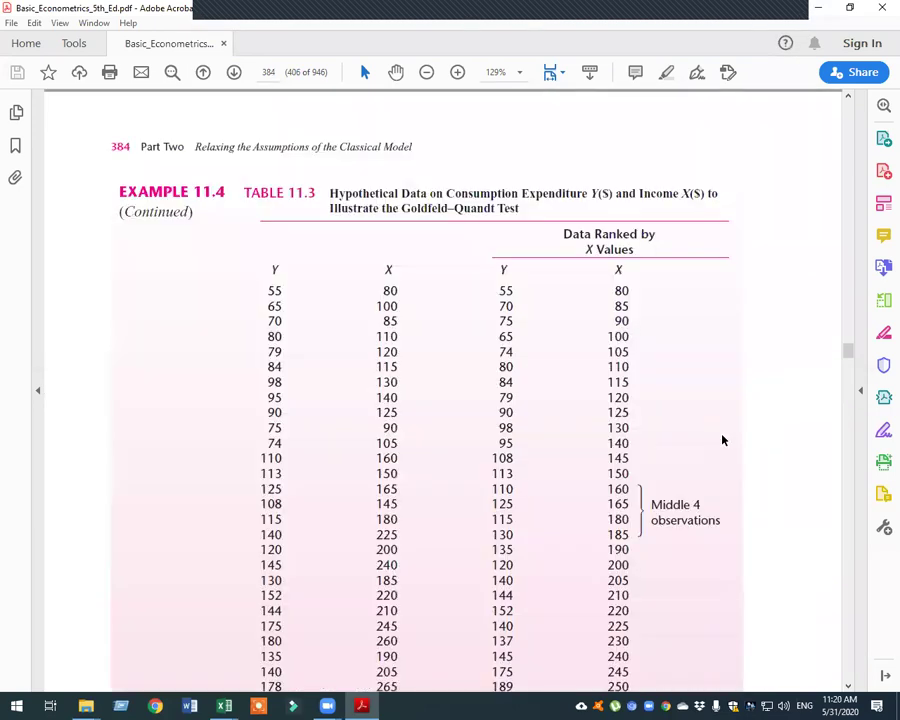
Examine Table 11.3's data ranked by X values and the Goldfeld–Quandt test procedure on page 383
scroll(507, 410, "down", 1)
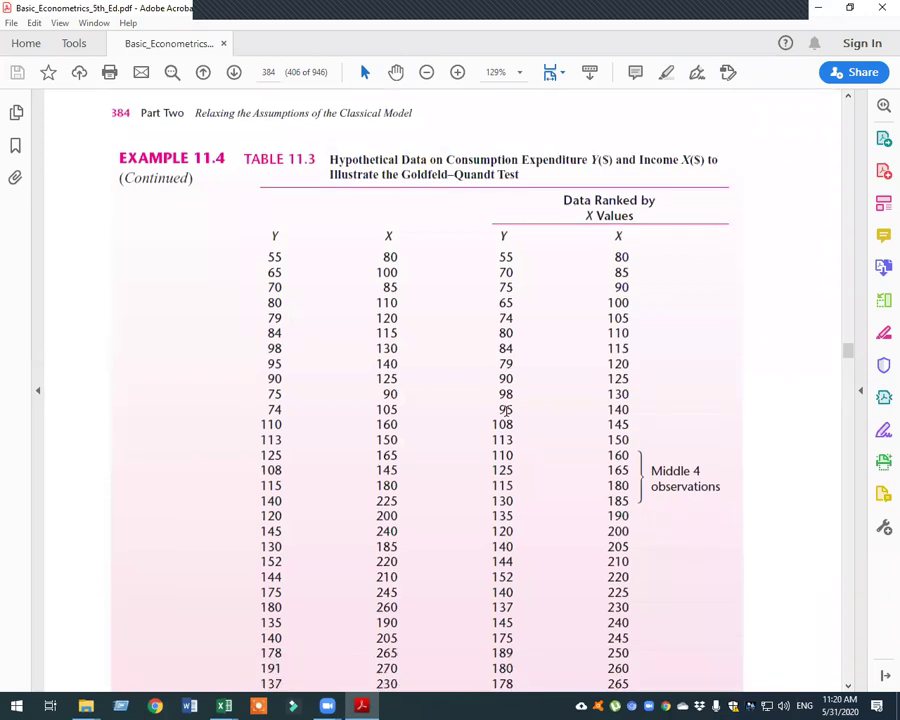
scroll(507, 410, "down", 2)
scroll(507, 410, "up", 1)
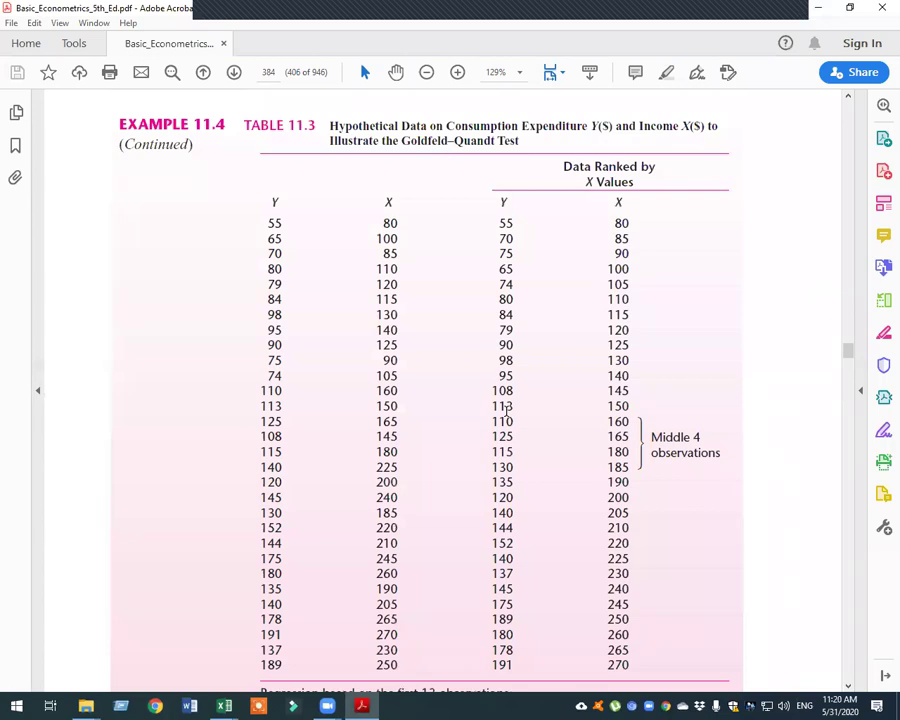
scroll(507, 410, "up", 10)
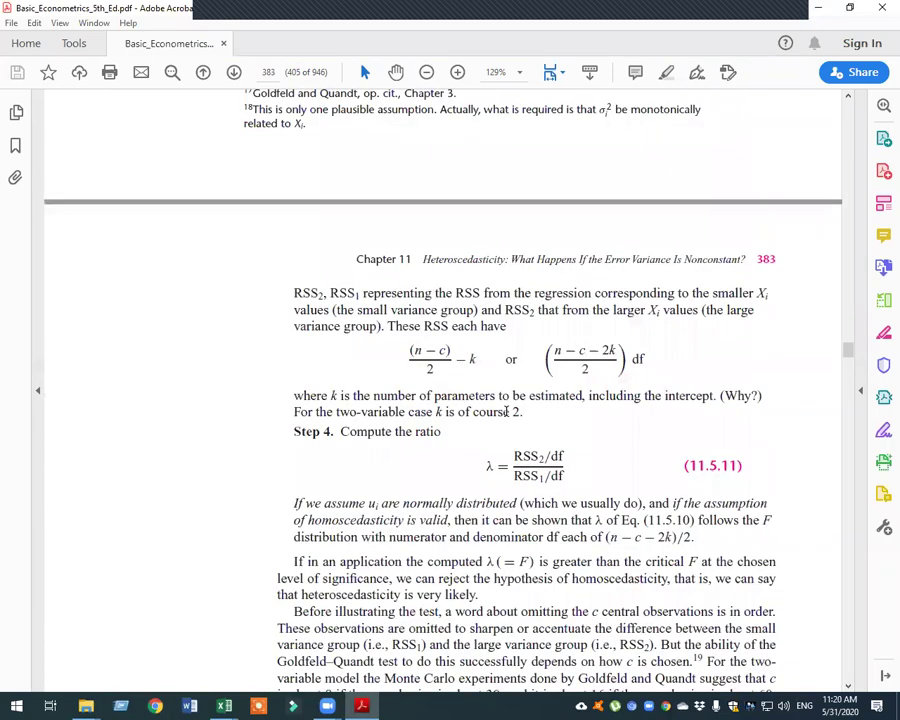
Look back through Chapter 11 from the Goldfeld–Quandt test on page 383 to the chapter's opening page
scroll(507, 411, "up", 10)
scroll(506, 411, "up", 15)
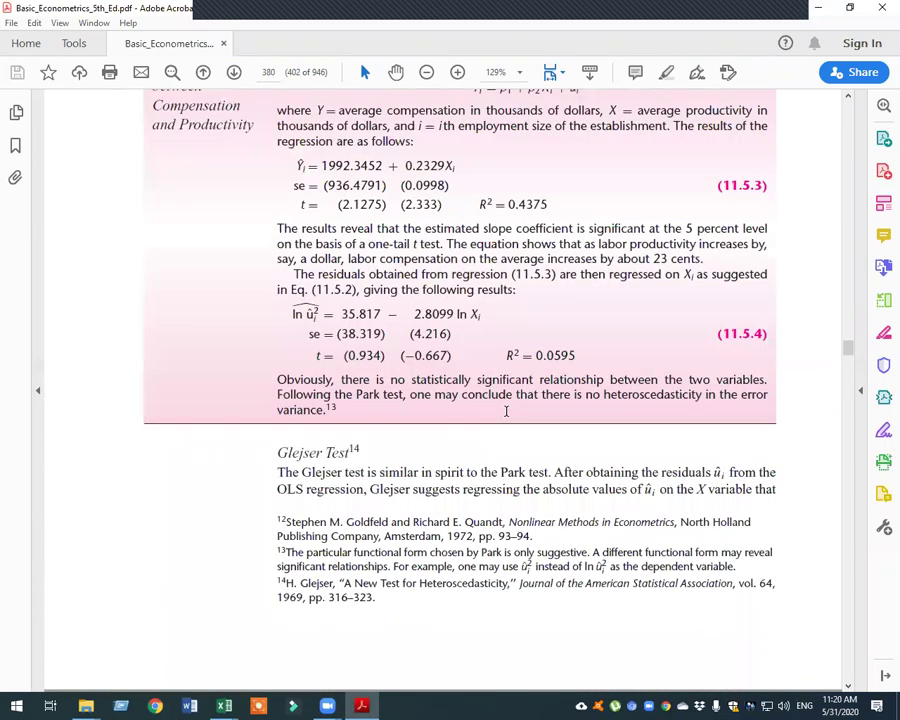
scroll(506, 411, "up", 5)
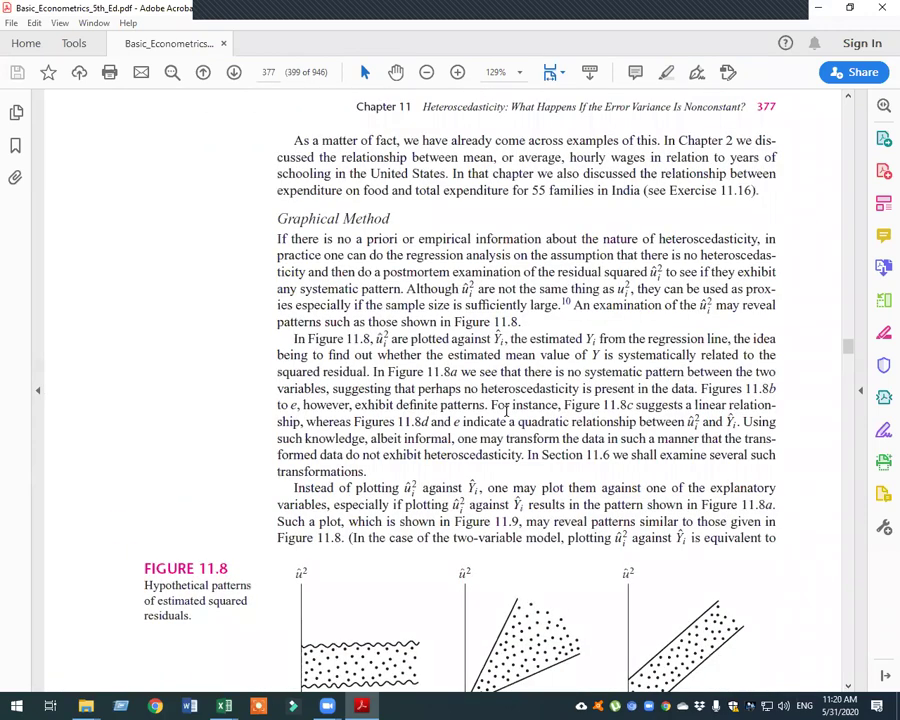
scroll(507, 411, "up", 5)
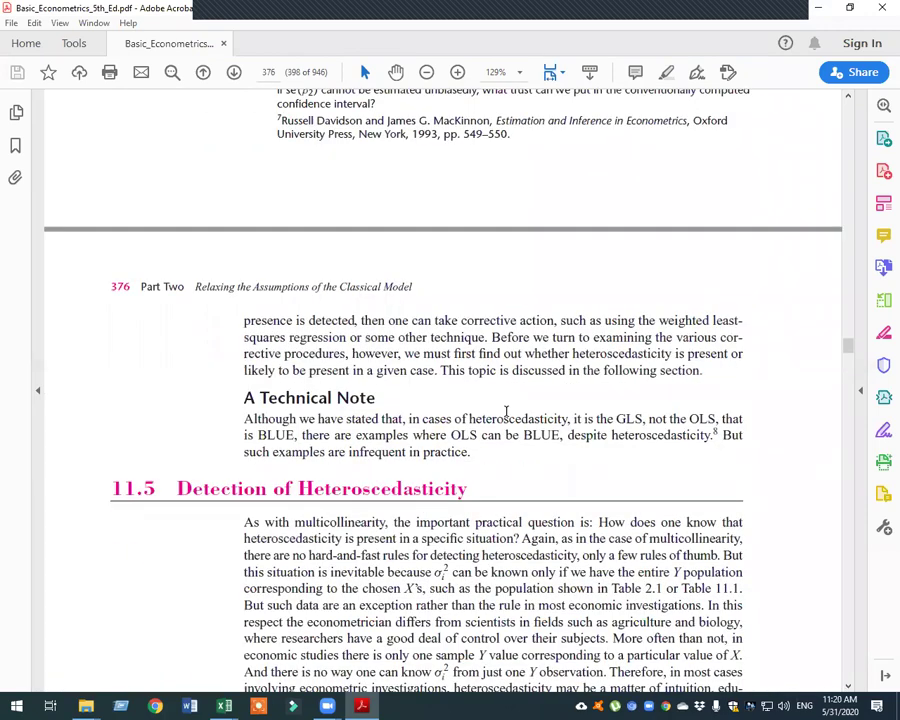
scroll(506, 411, "up", 8)
scroll(507, 418, "up", 5)
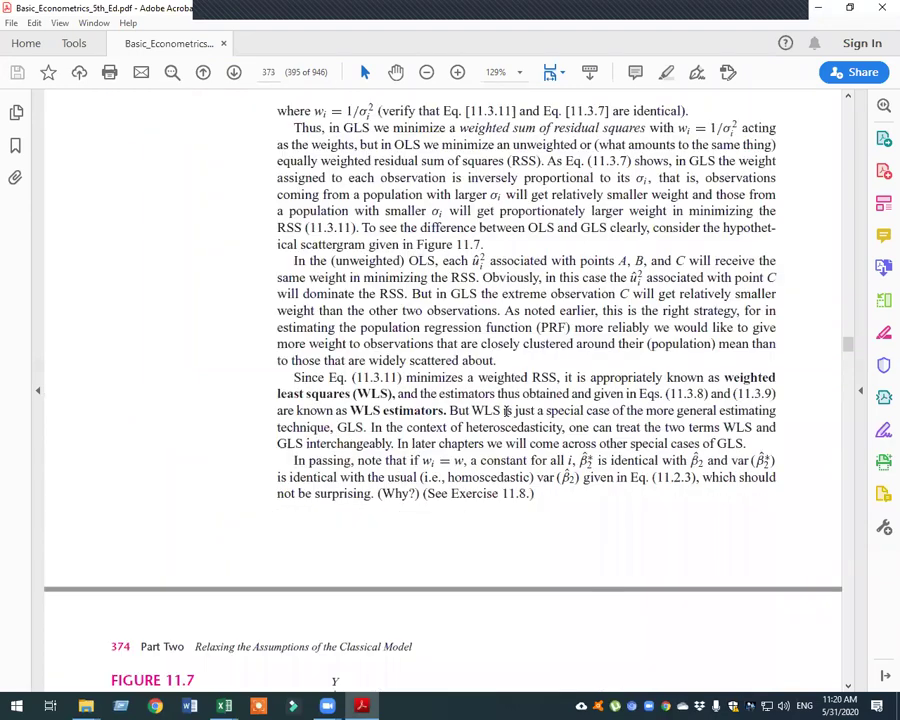
scroll(507, 418, "up", 4)
scroll(507, 418, "up", 15)
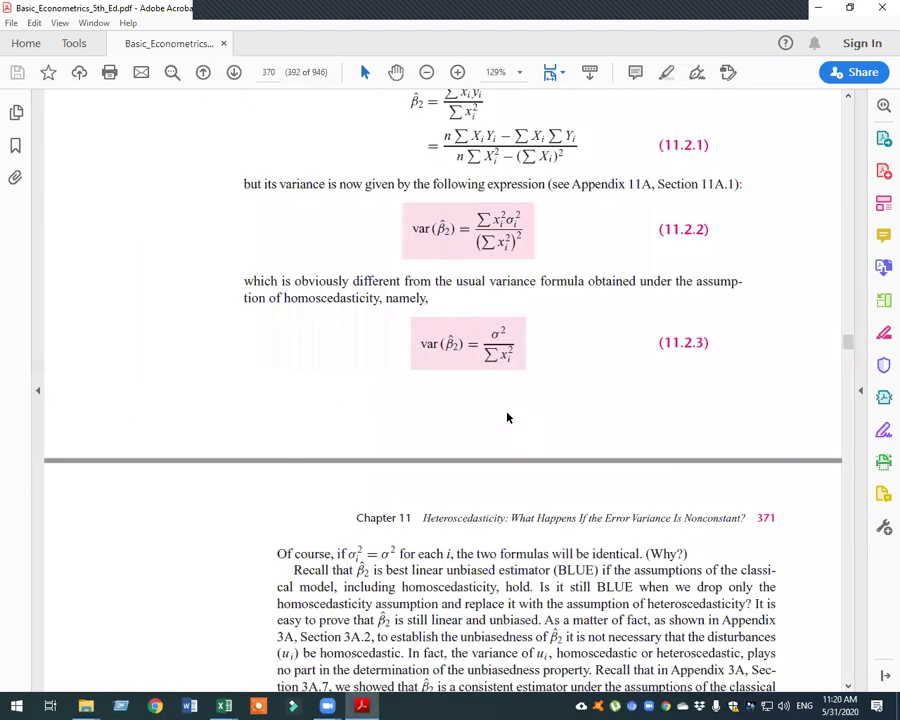
scroll(507, 418, "up", 10)
scroll(507, 410, "up", 10)
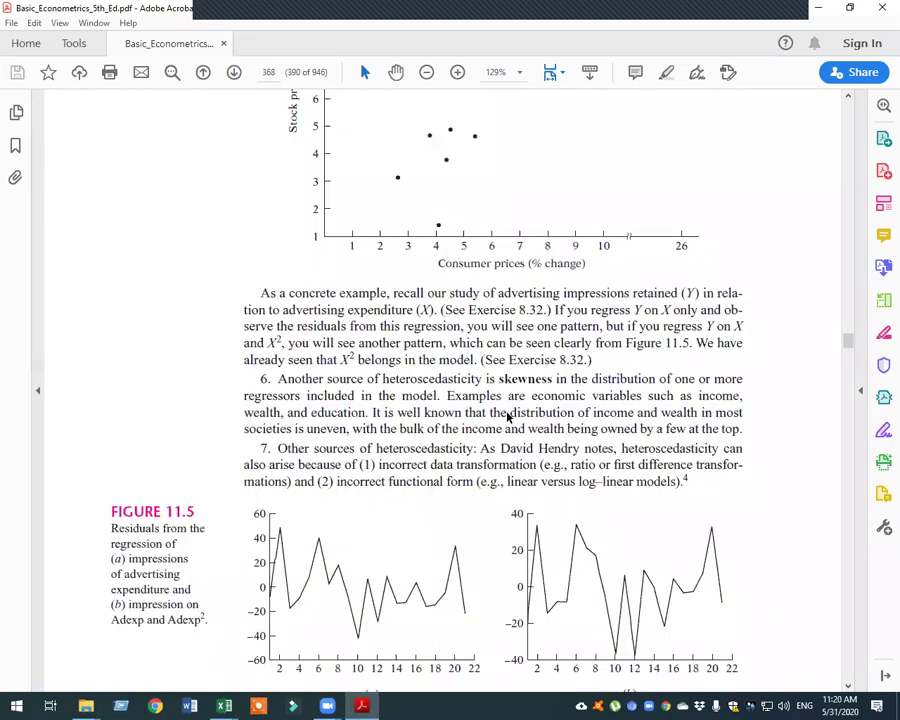
scroll(507, 410, "up", 10)
scroll(507, 412, "up", 10)
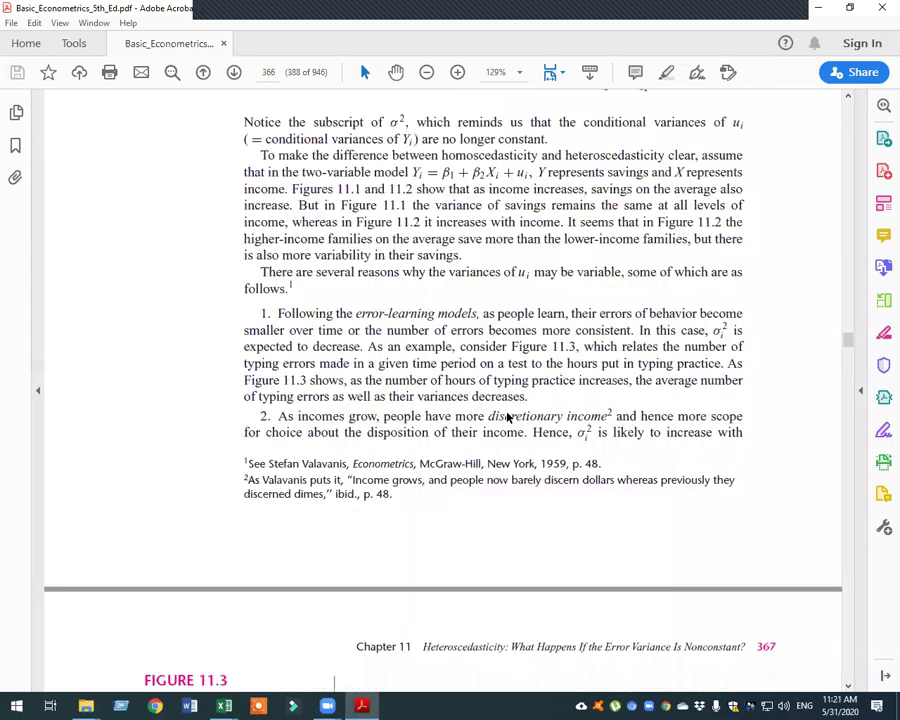
scroll(507, 412, "up", 10)
scroll(507, 418, "up", 5)
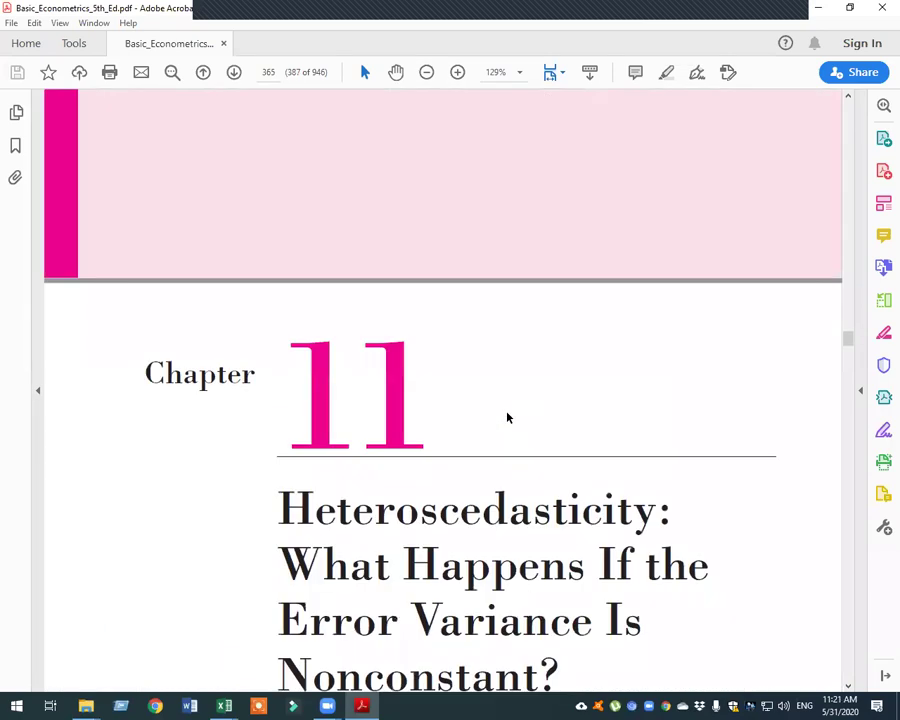
Skim Chapter 11 forward from its opening page through the GLS section and detection tests to Table 11.3 on page 384
scroll(507, 418, "down", 5)
scroll(507, 418, "down", 10)
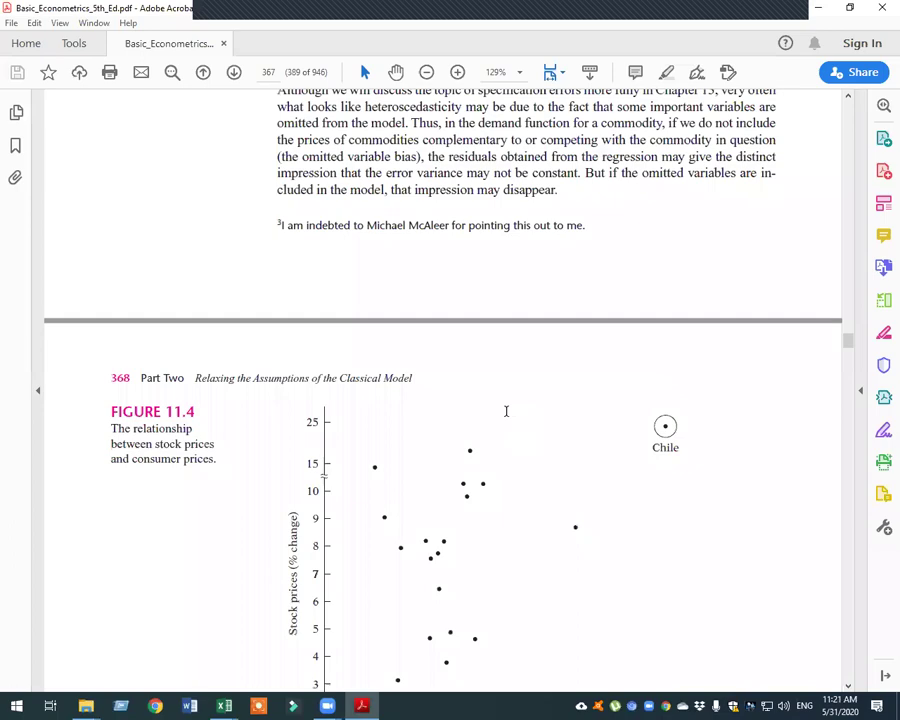
scroll(507, 418, "down", 10)
scroll(507, 418, "down", 10)
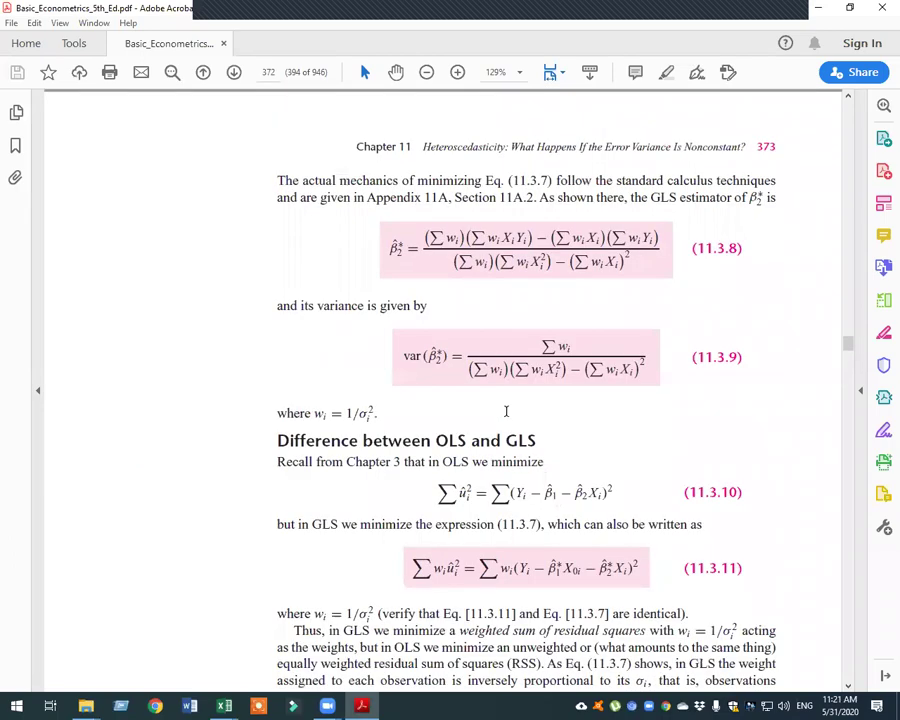
scroll(507, 411, "down", 15)
scroll(507, 410, "down", 15)
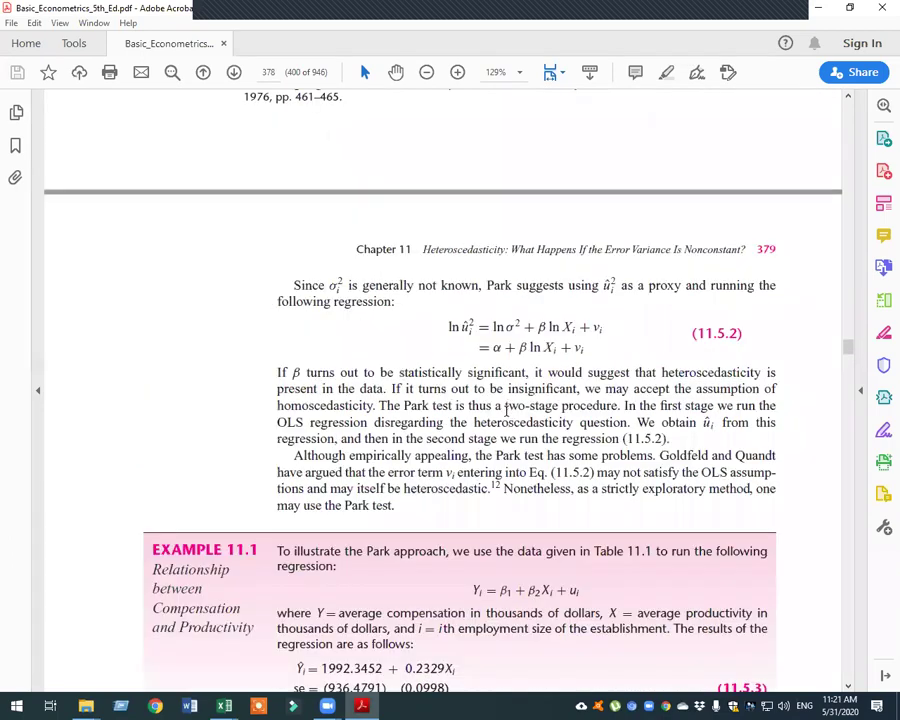
scroll(507, 410, "down", 10)
scroll(506, 410, "down", 10)
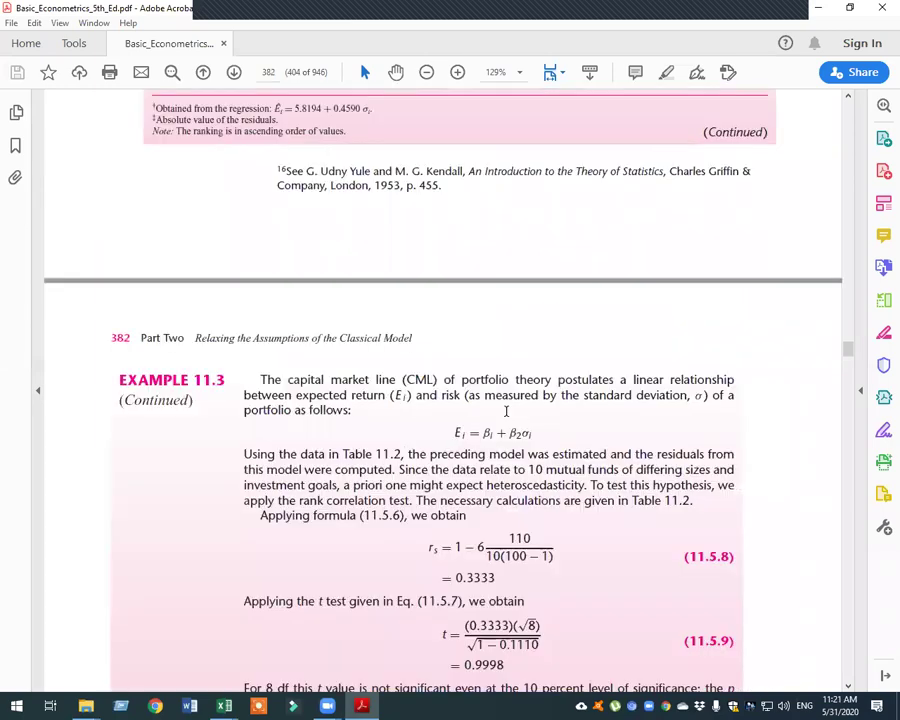
scroll(506, 410, "up", 5)
scroll(506, 410, "down", 5)
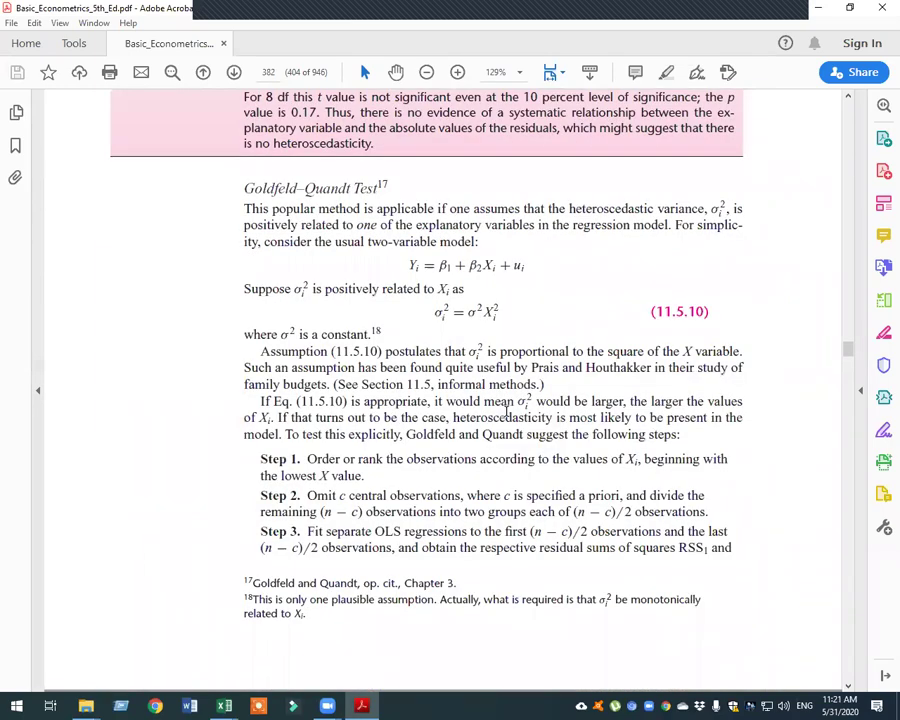
scroll(506, 410, "down", 15)
scroll(506, 410, "up", 5)
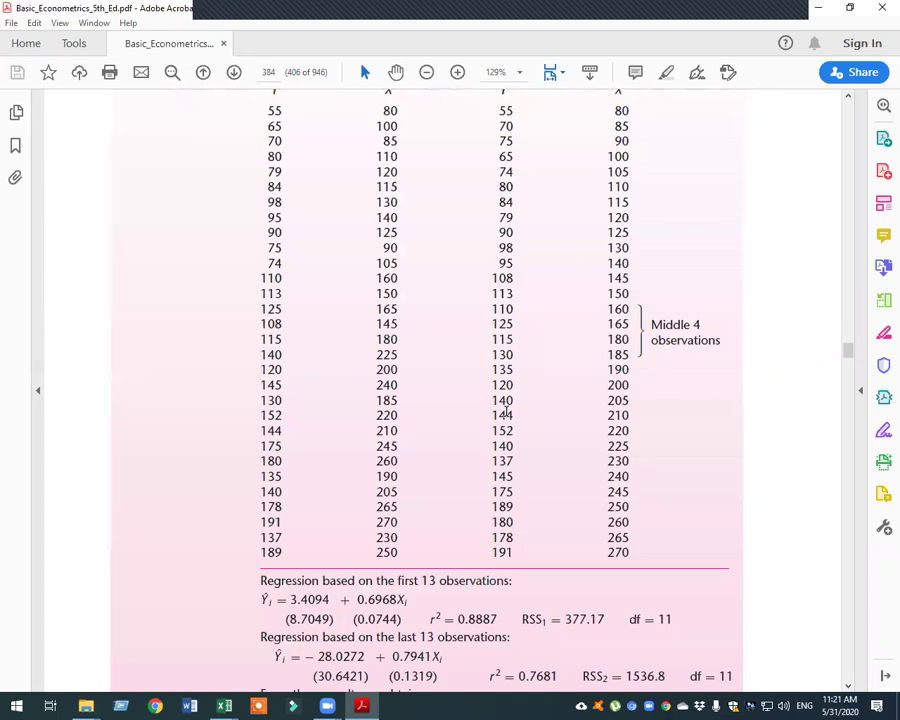
Look through the Breusch–Pagan–Godfrey, White and Koenker–Bassett tests and the remedial measures up to page 395
scroll(506, 410, "down", 5)
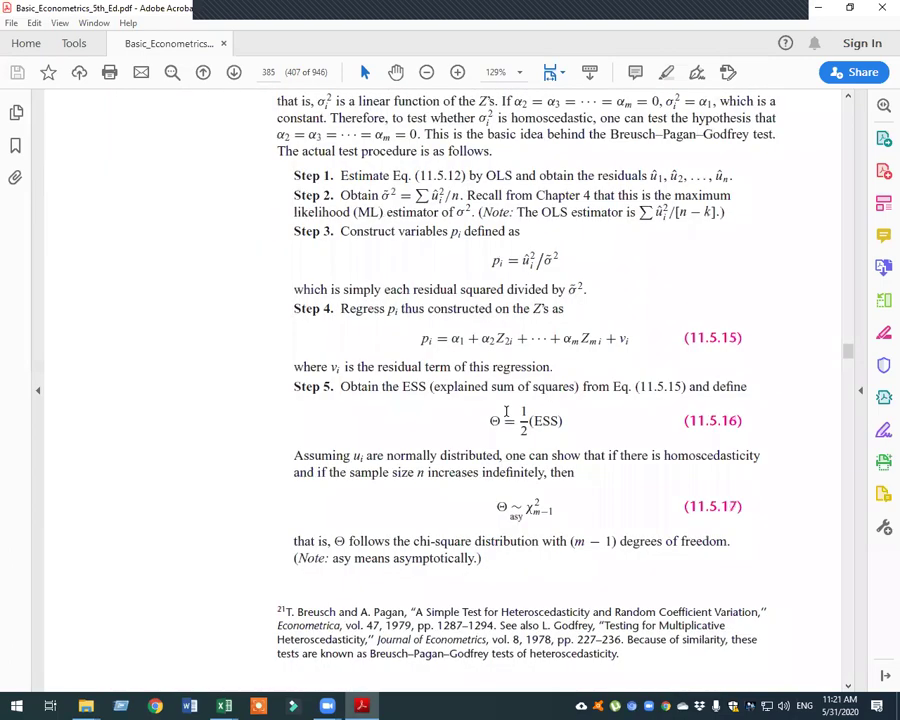
scroll(506, 410, "down", 10)
scroll(506, 410, "down", 5)
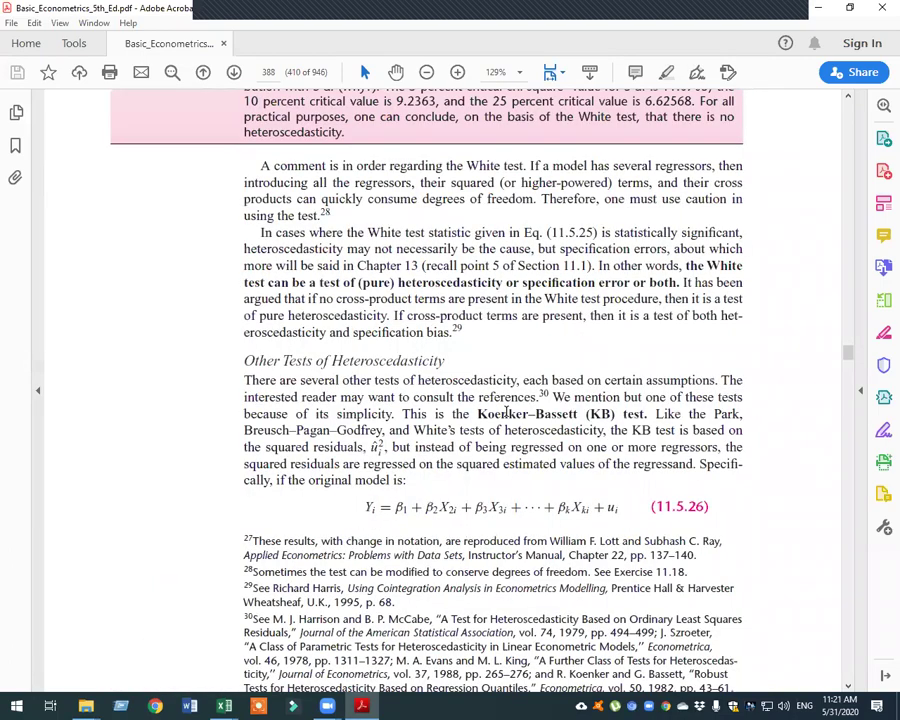
scroll(506, 410, "down", 10)
scroll(506, 410, "down", 10)
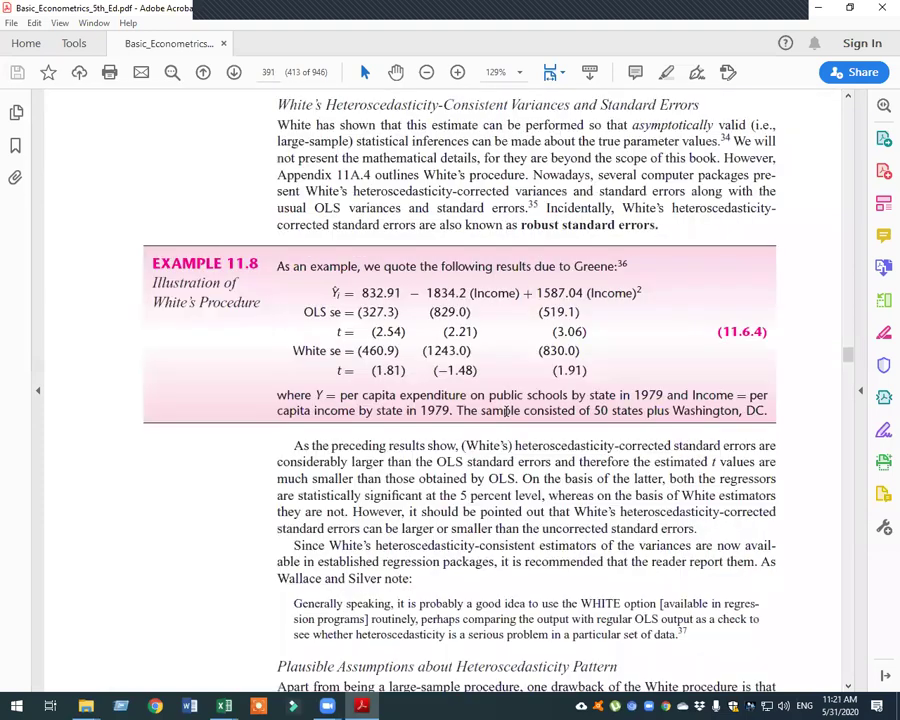
scroll(506, 410, "down", 5)
scroll(506, 410, "down", 15)
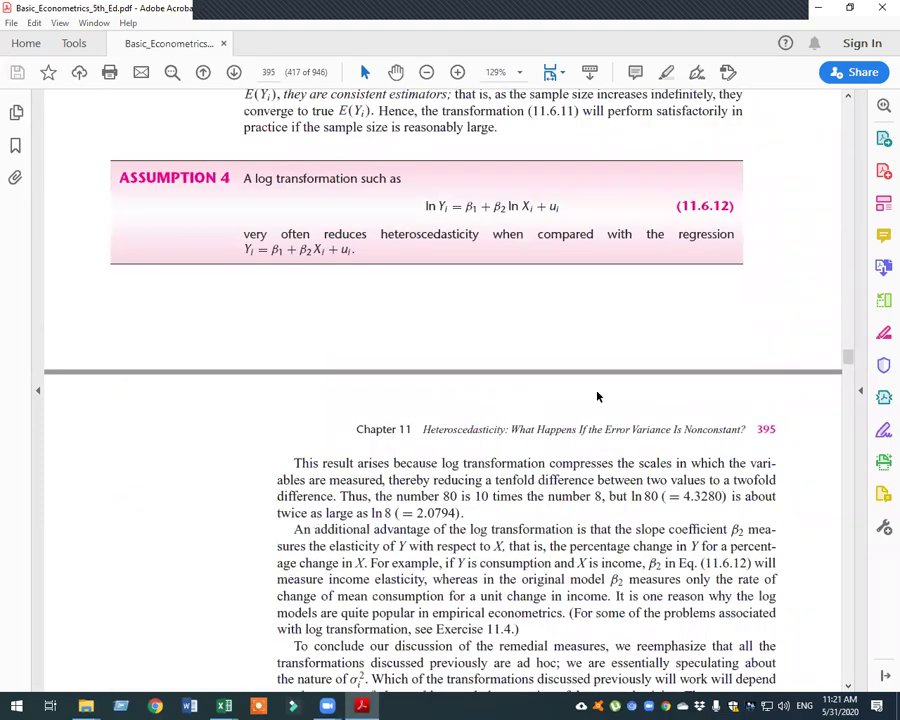
Minimize the textbook PDF, the ECONOMETRICS I folder and both open workbooks to reach the desktop
left_click(818, 8)
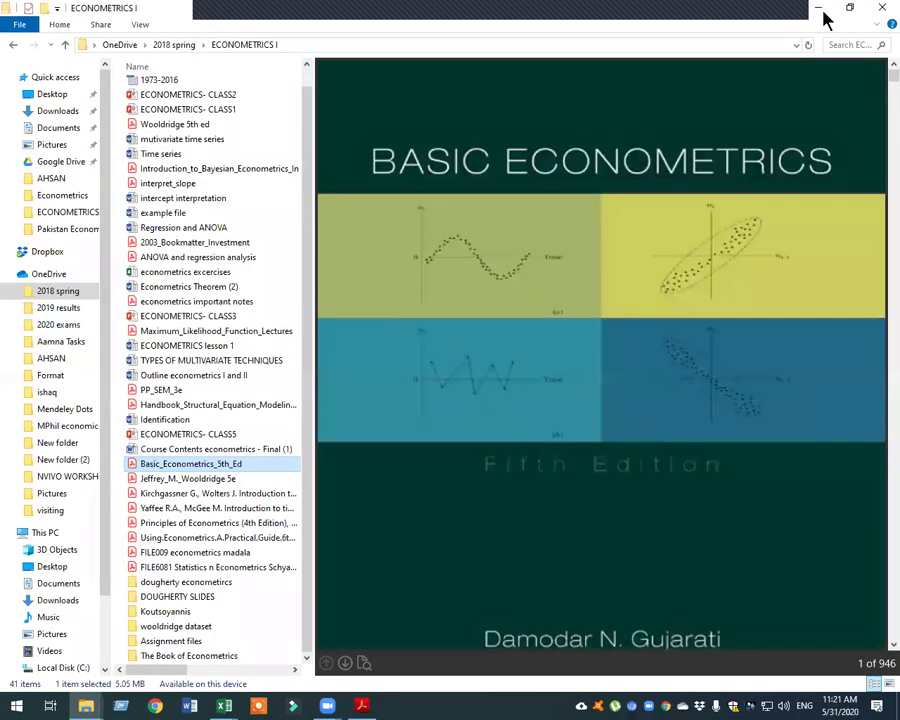
left_click(820, 10)
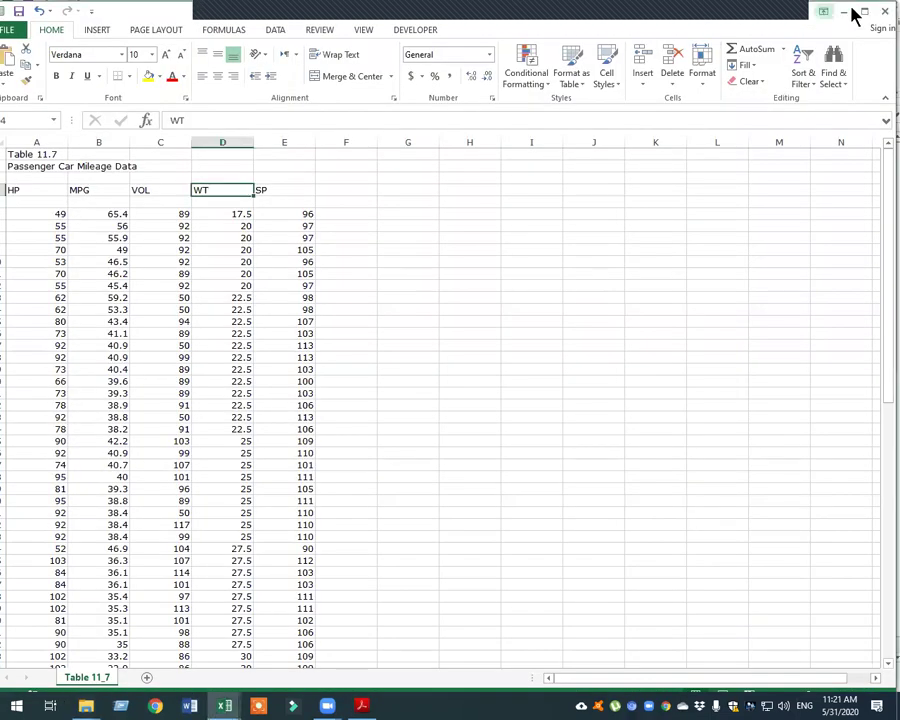
left_click(848, 12)
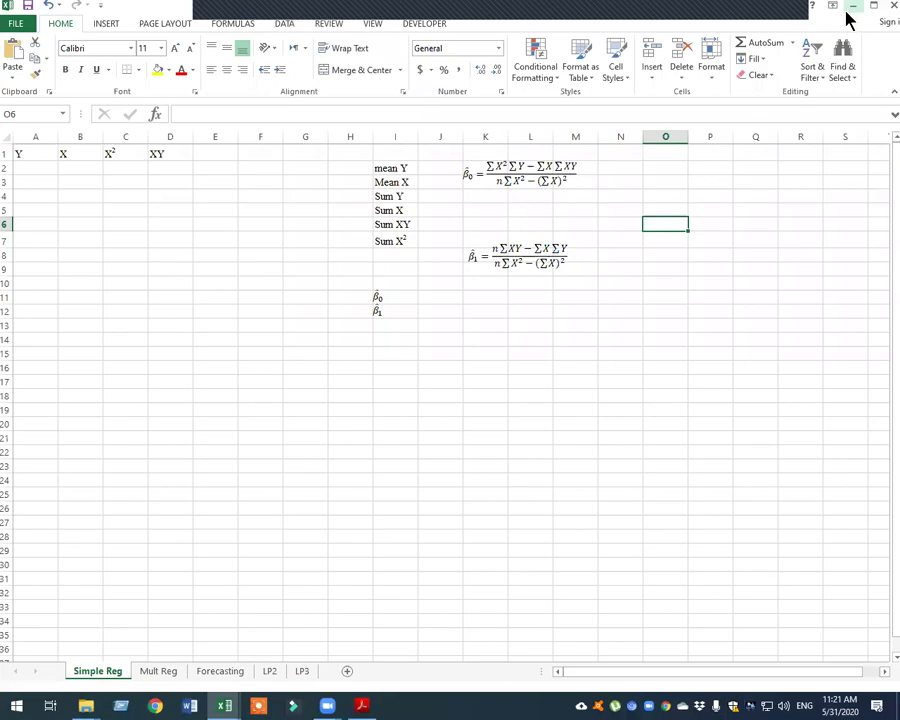
left_click(848, 14)
left_click(812, 10)
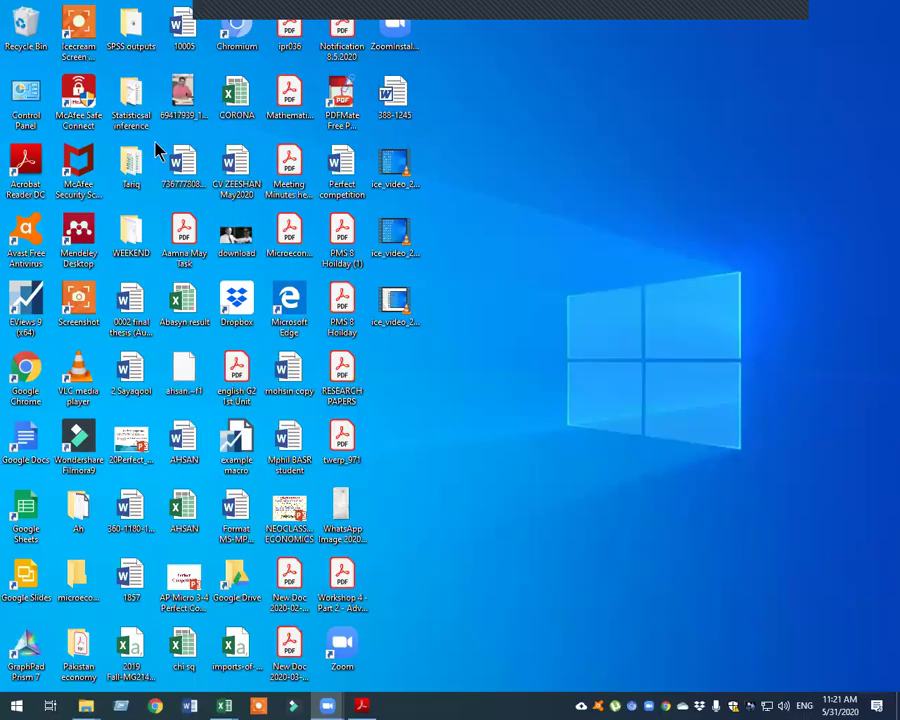
Open the Control Panel's Hardware and Sound settings and check the application levels in the volume mixer
double_click(40, 116)
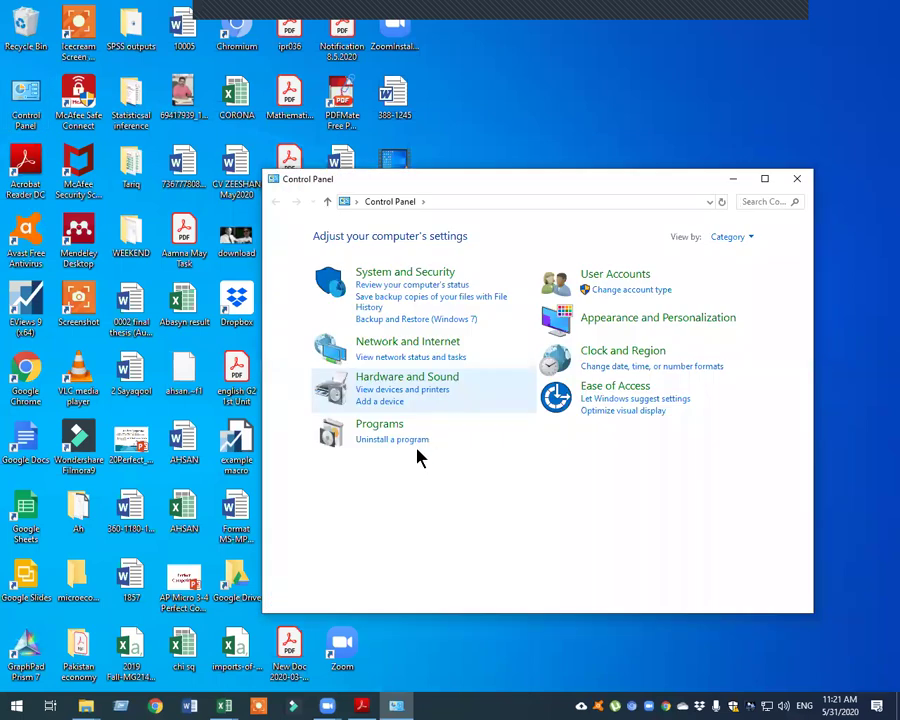
left_click(445, 383)
left_click(479, 328)
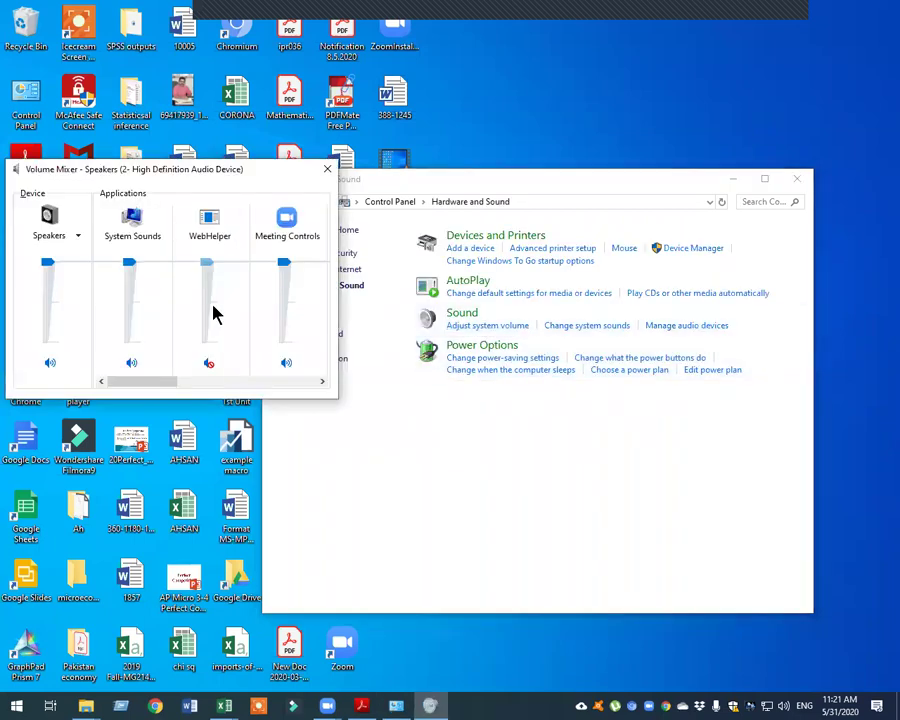
left_click(322, 383)
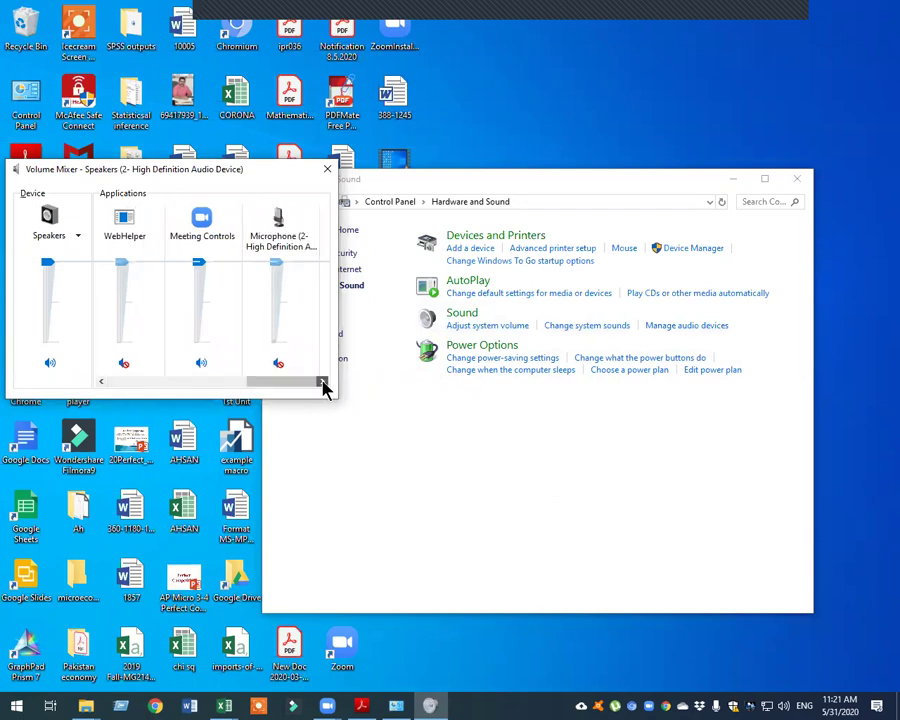
Set the default recording microphone's level to 100 and accept the sound settings
left_click(563, 335)
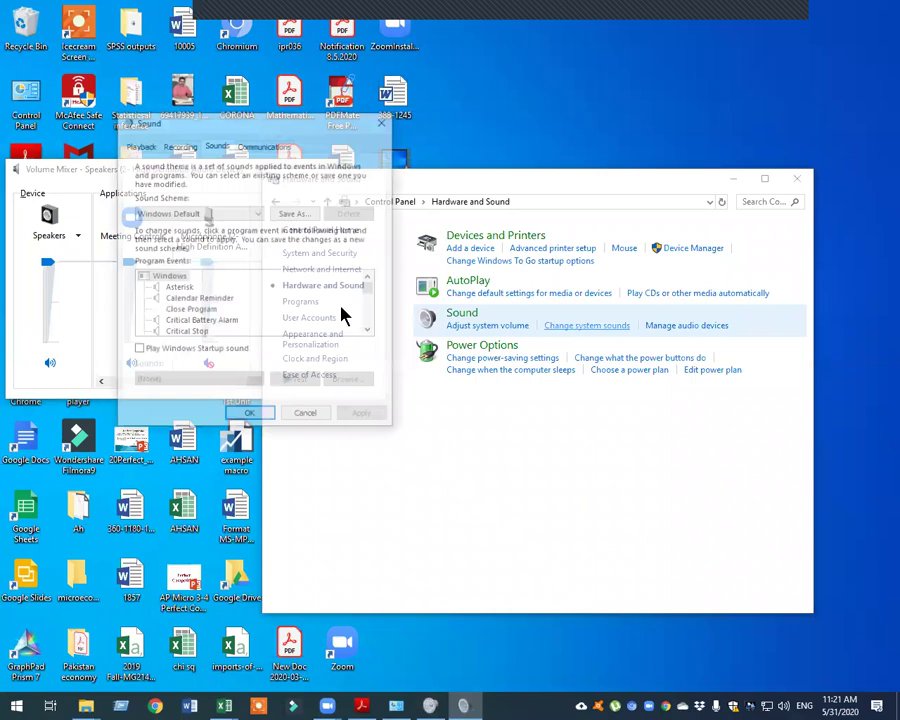
key("ctrl+shift+Tab")
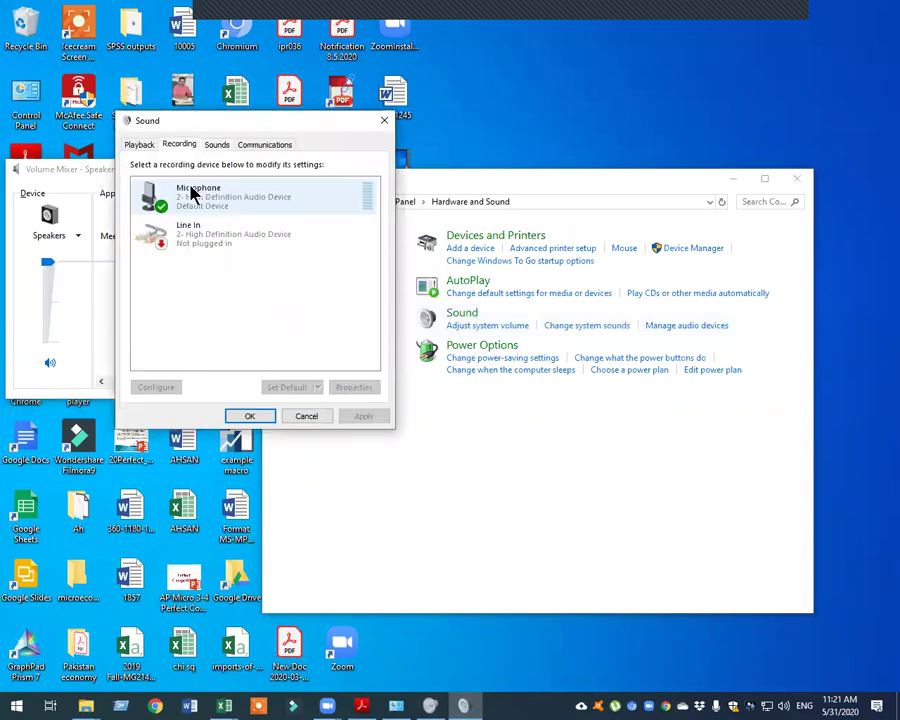
double_click(193, 193)
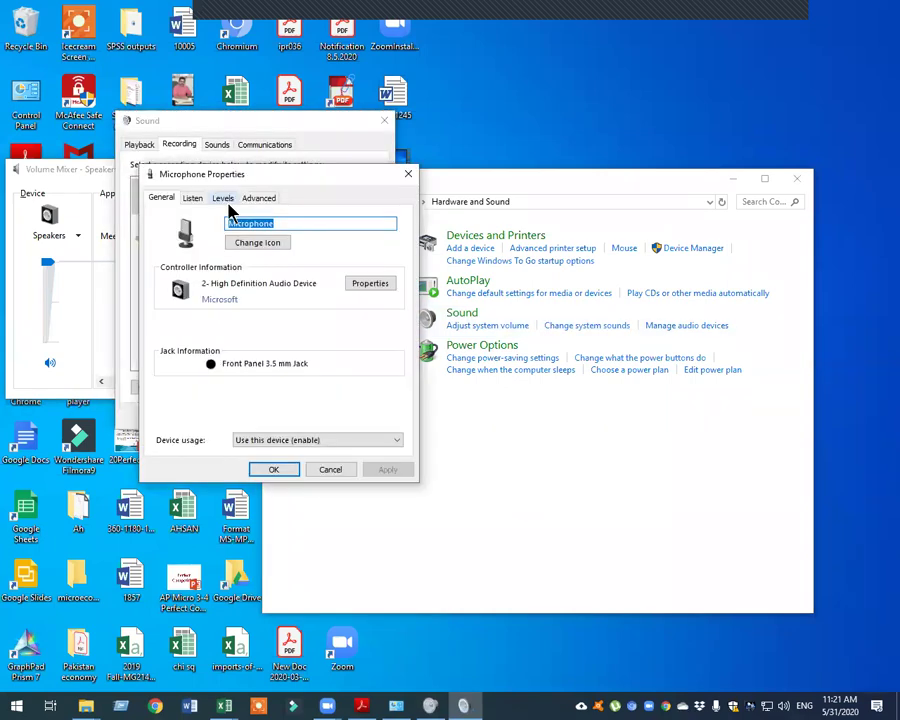
key("ctrl+Tab")
key("ctrl+Tab")
left_click(270, 245)
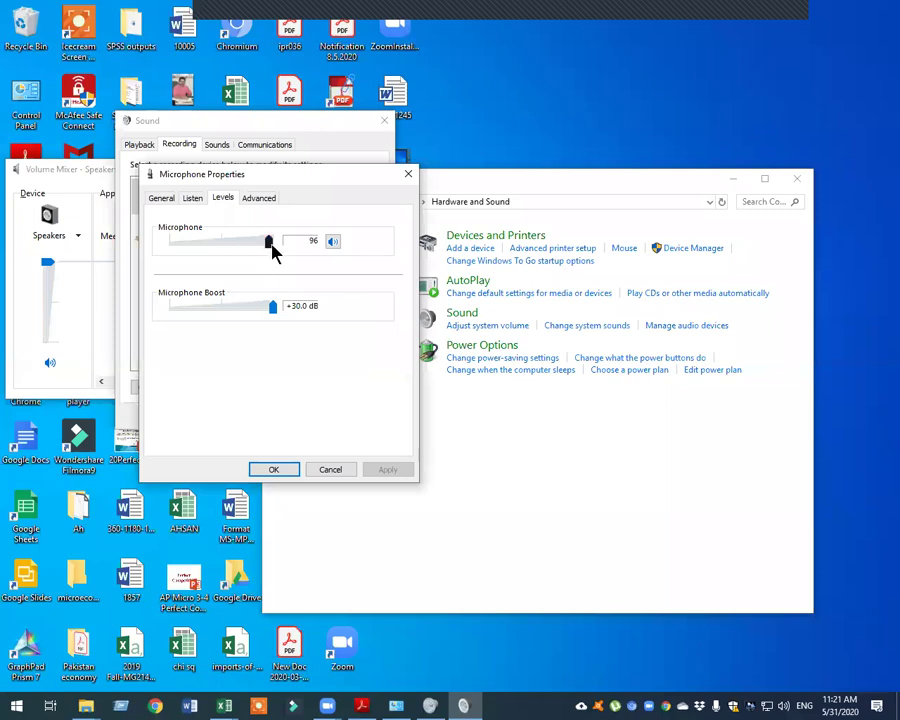
left_click_drag(270, 245, 272, 245)
left_click_drag(269, 245, 277, 245)
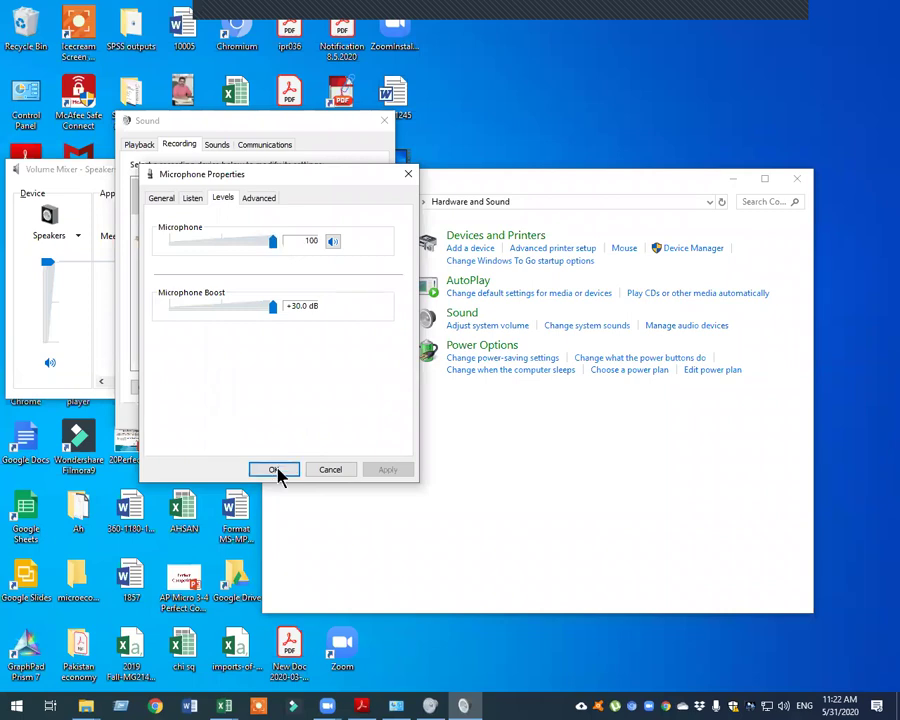
left_click(276, 470)
left_click(266, 416)
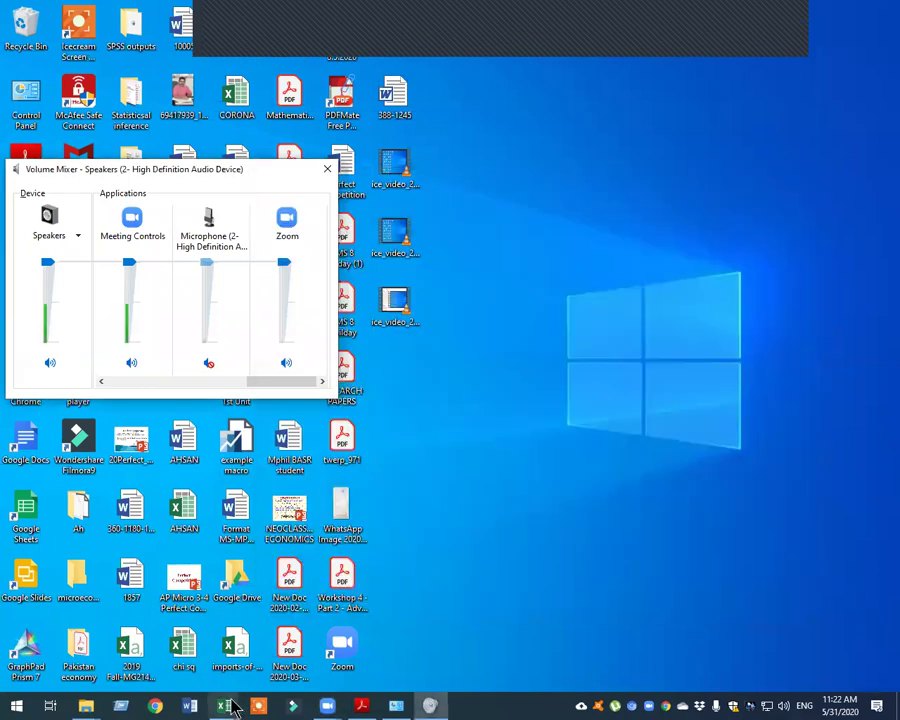
Switch back to the Table 11.7 workbook in Excel and select the first data value in the WT column
left_click(394, 470)
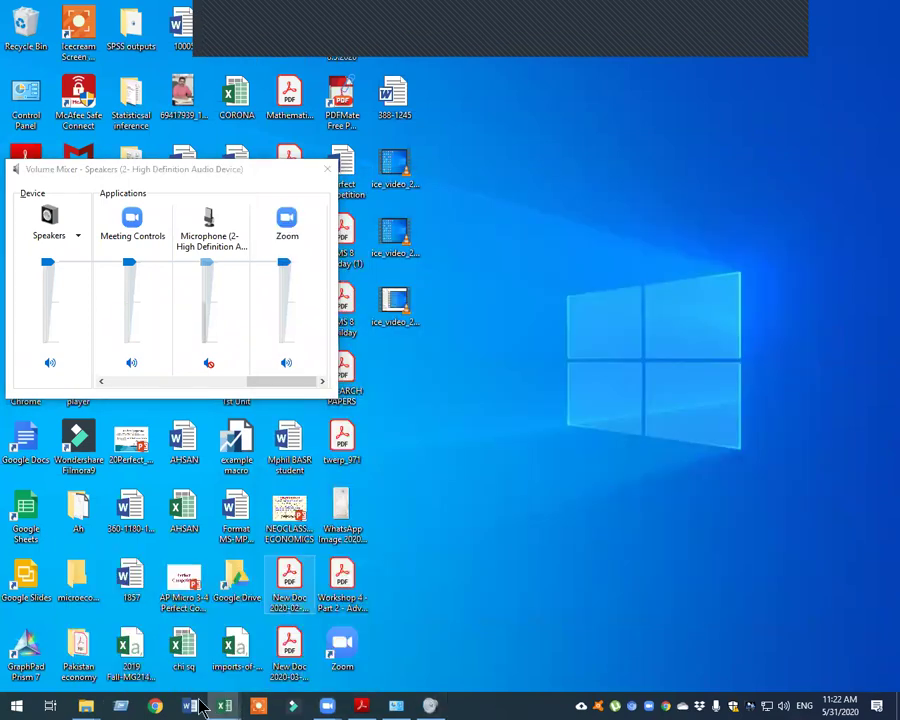
left_click(224, 706)
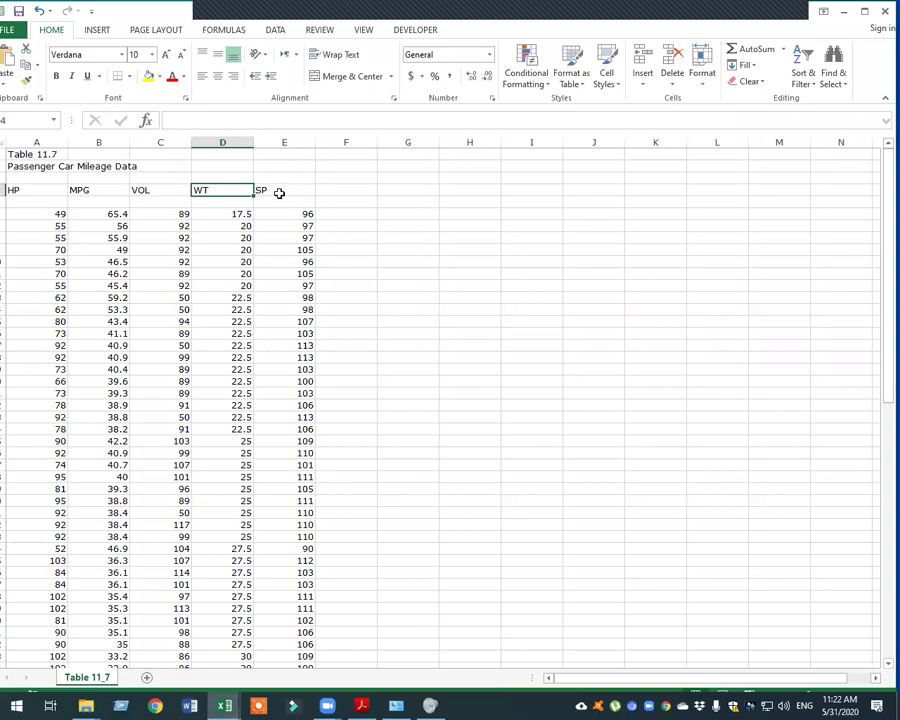
left_click(278, 192)
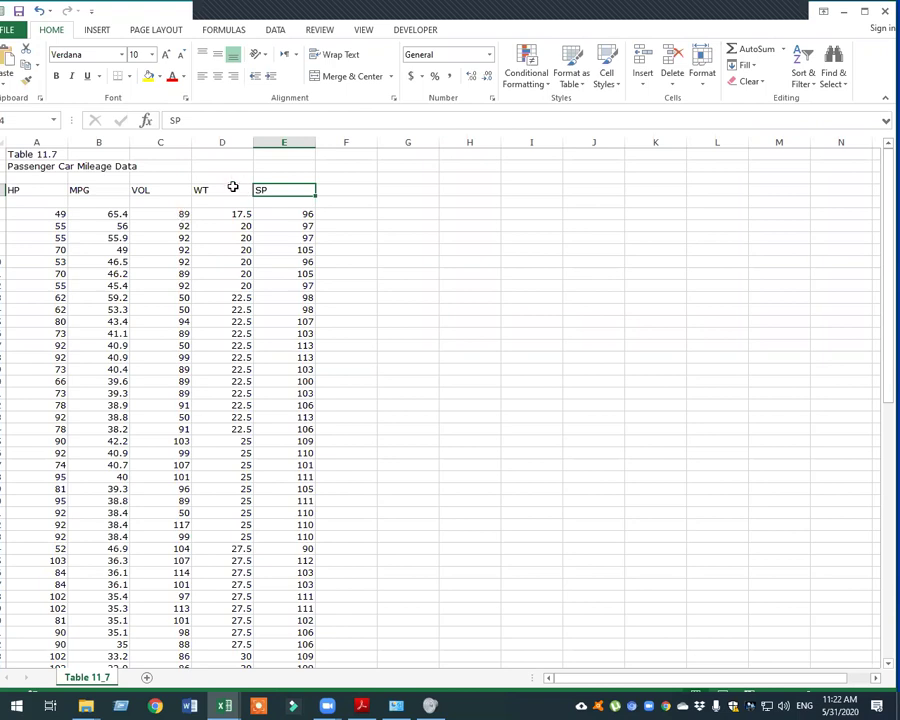
key("Left")
key("Down")
key("Down")
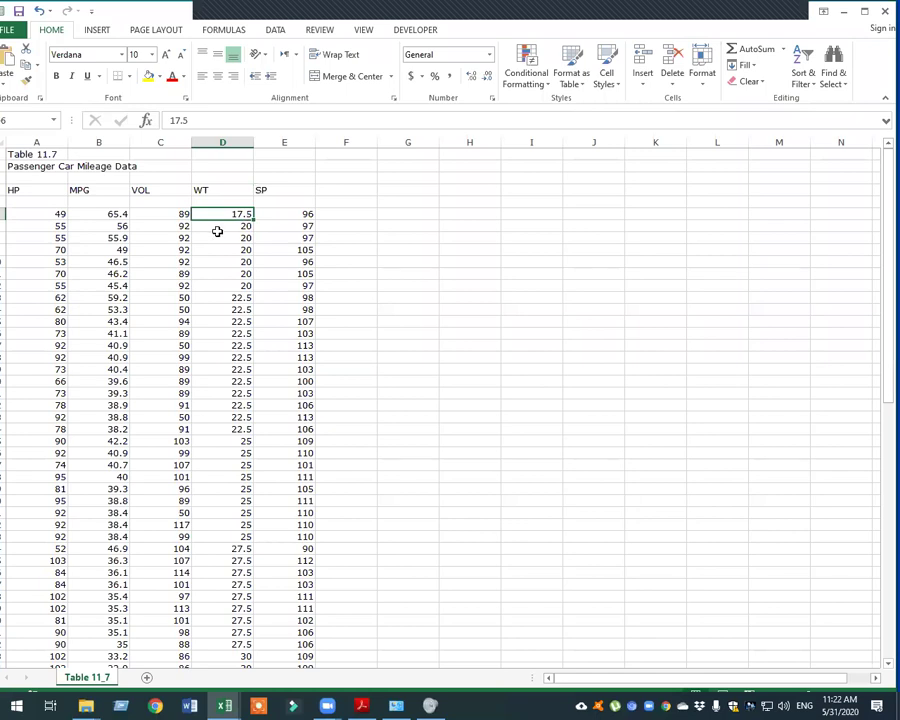
Delete the empty row between the column headers and the first data row
left_click(40, 192)
key("Down")
key("Down")
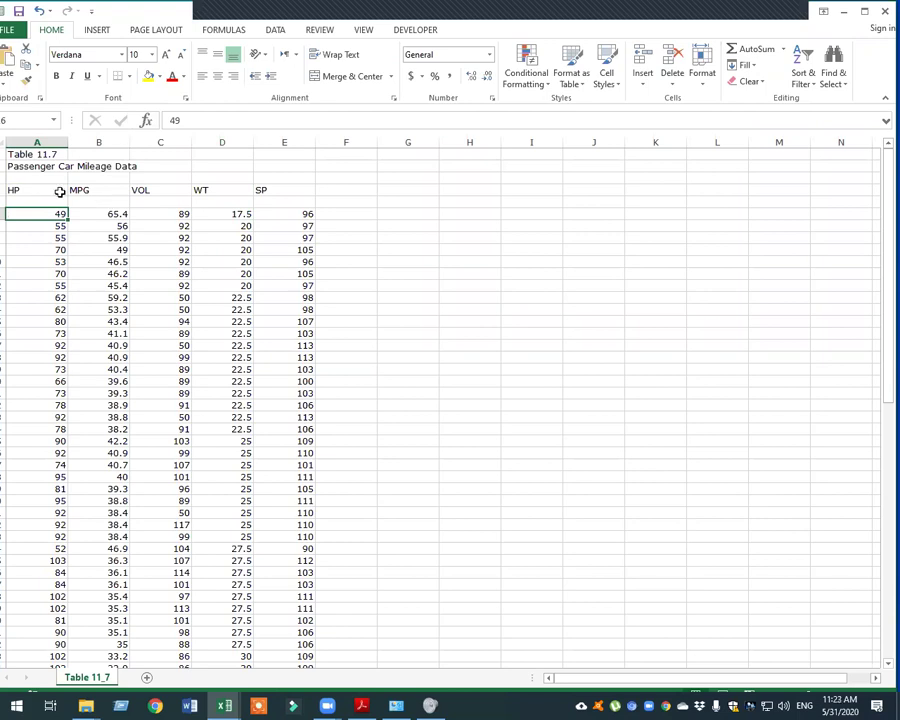
right_click(4, 202)
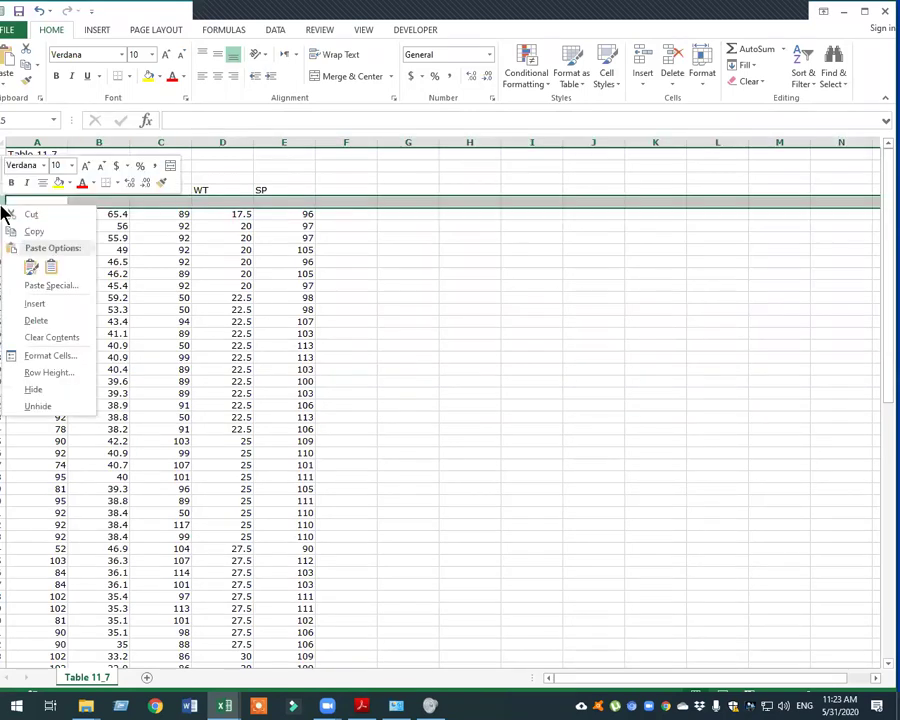
left_click(44, 320)
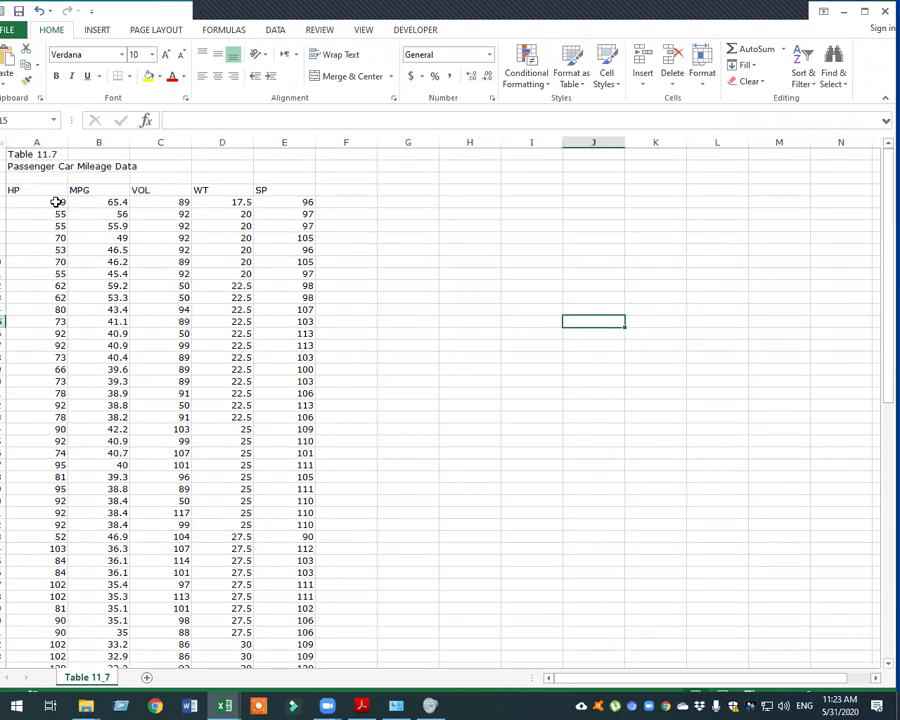
Examine the HP and MPG columns, highlighting each from its header through its data
left_click_drag(80, 190, 91, 667)
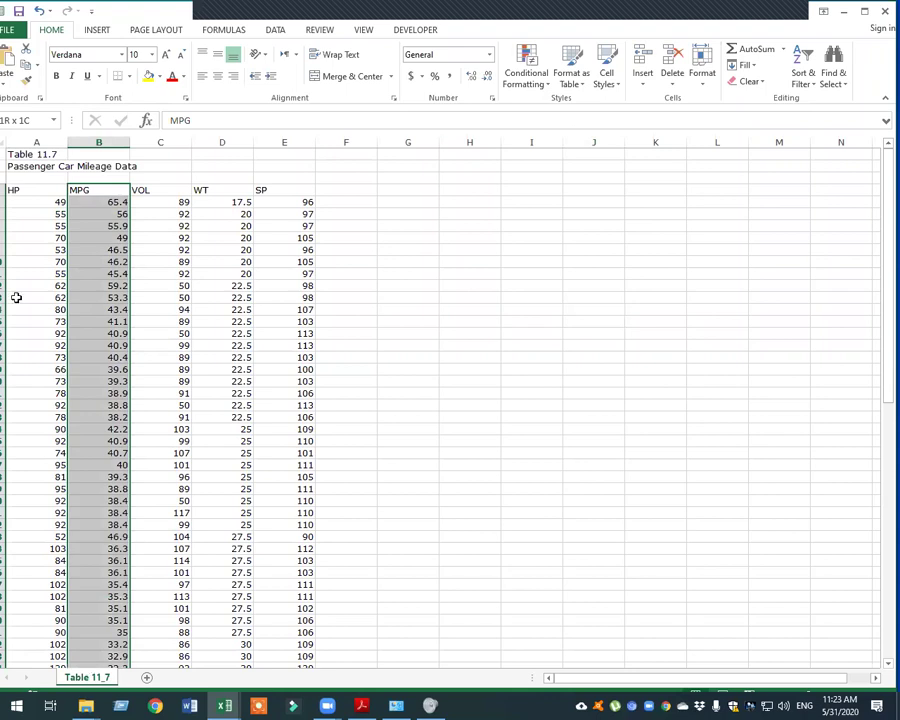
left_click_drag(13, 190, 28, 584)
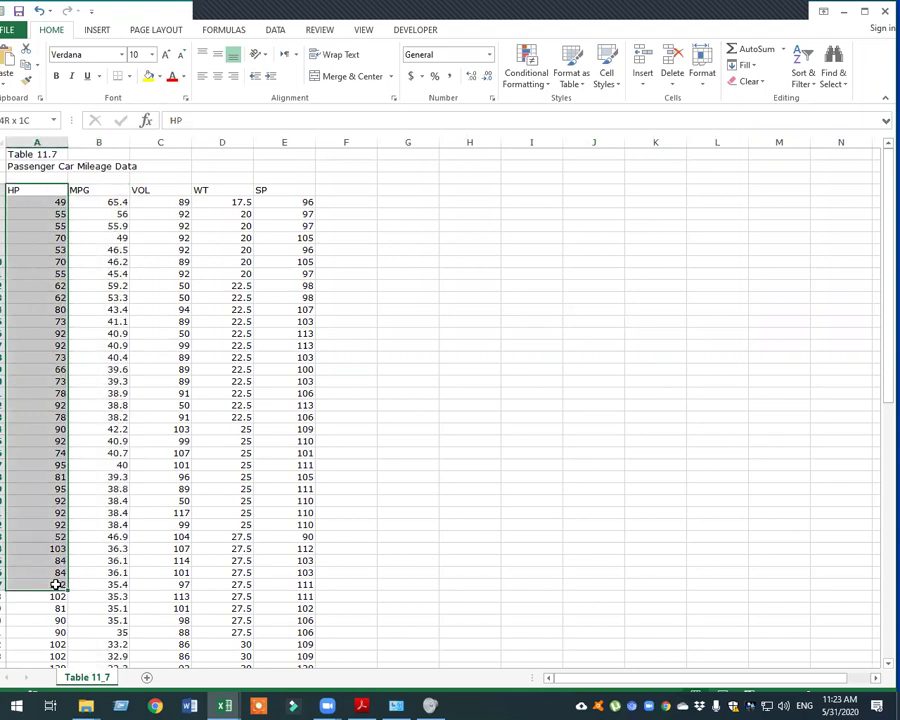
left_click(531, 405)
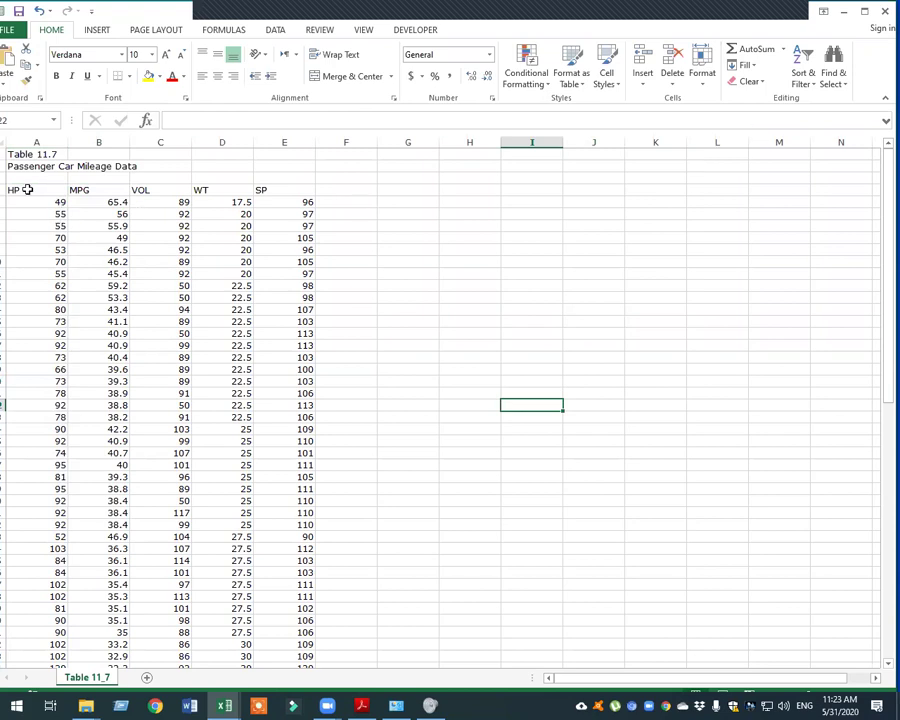
left_click_drag(18, 189, 38, 614)
scroll(84, 330, "up", 2)
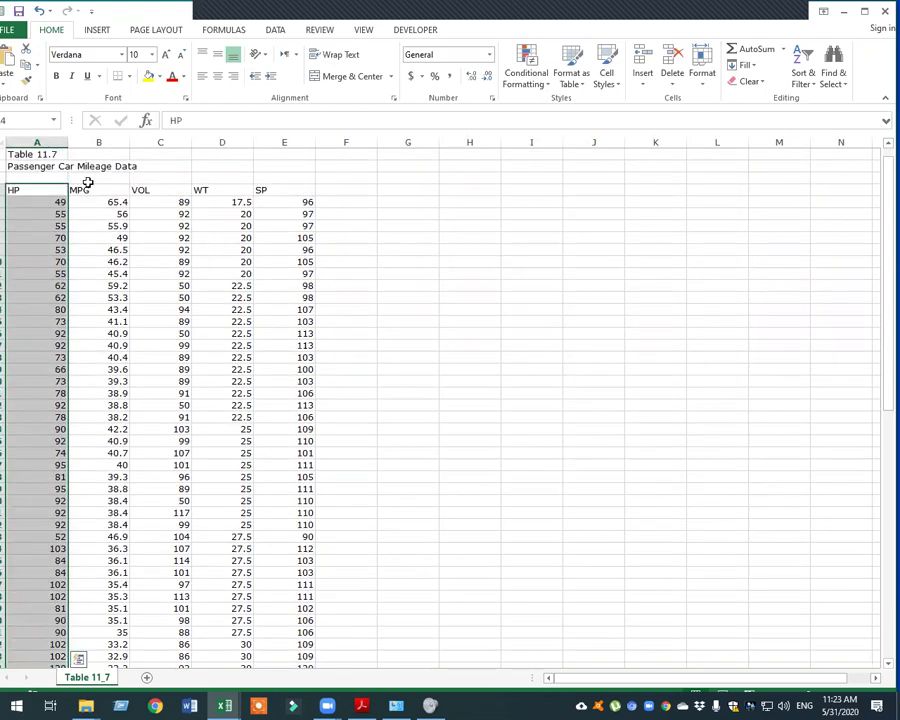
left_click_drag(88, 190, 89, 226)
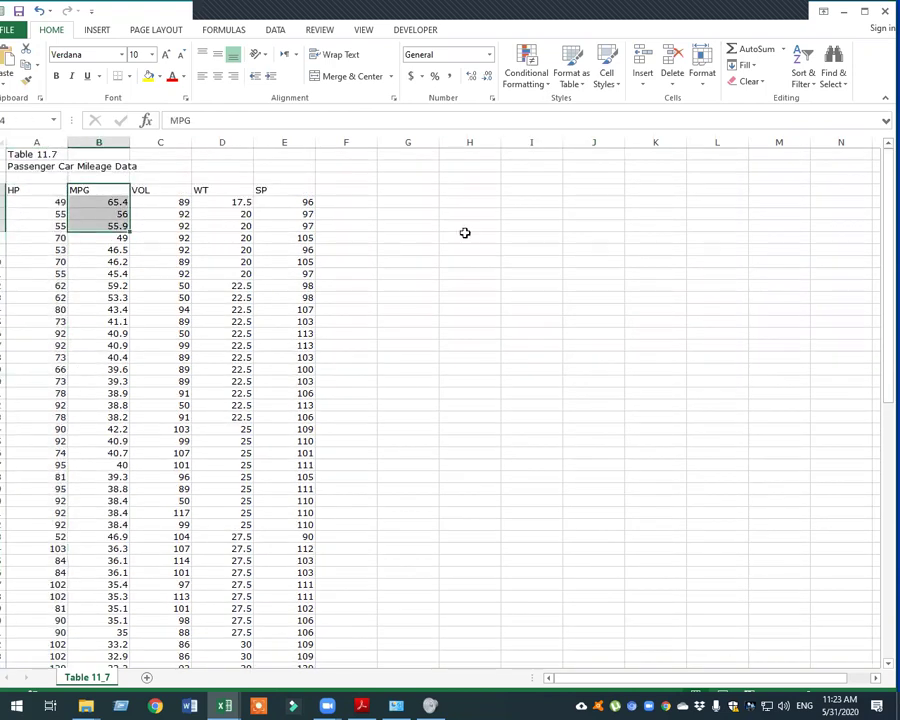
left_click(469, 237)
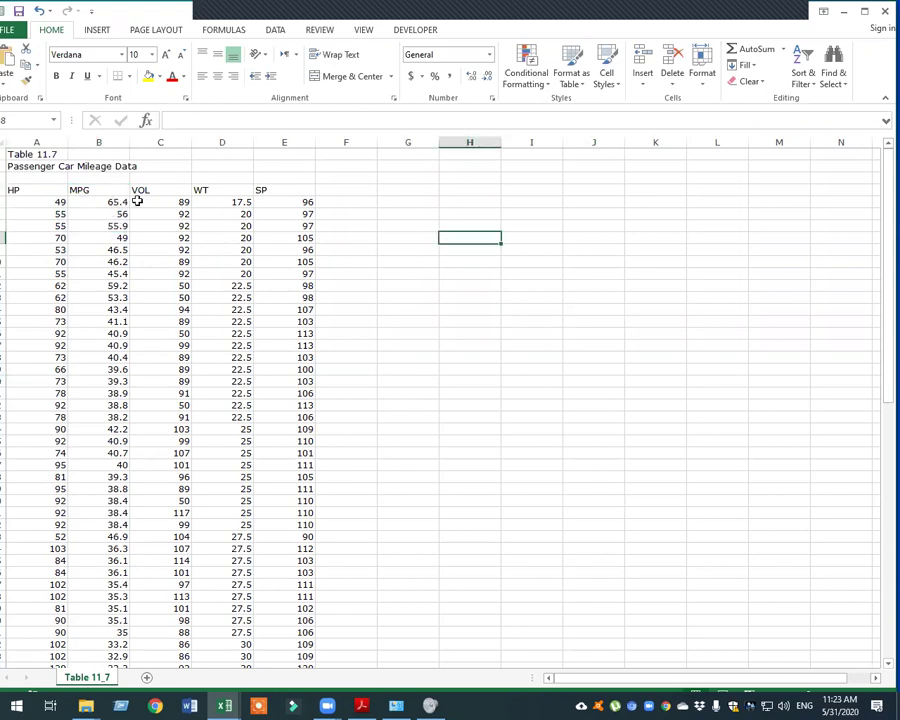
left_click(27, 189)
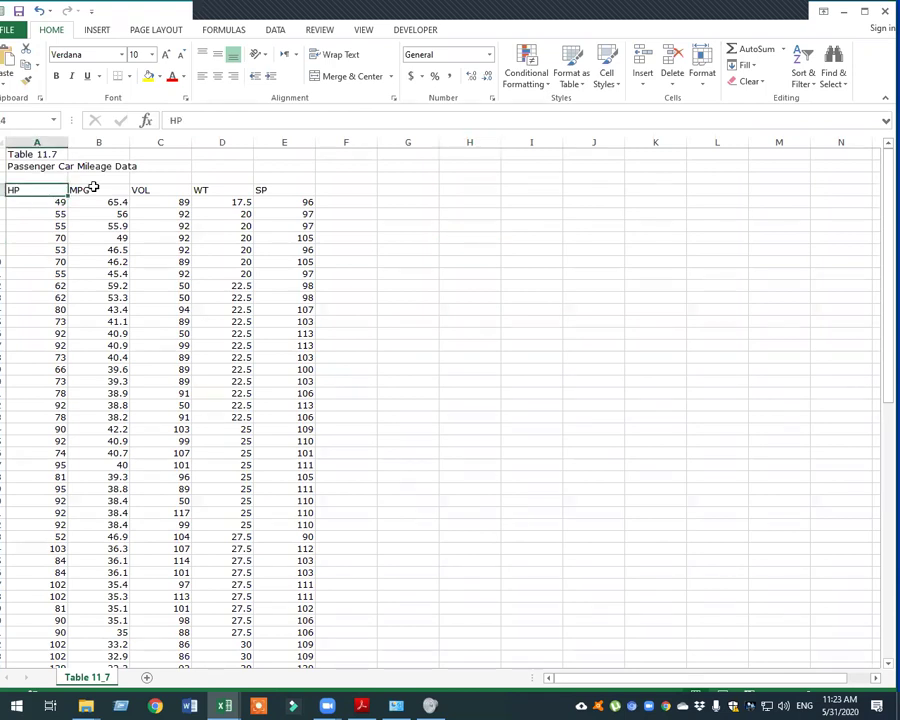
left_click(93, 189)
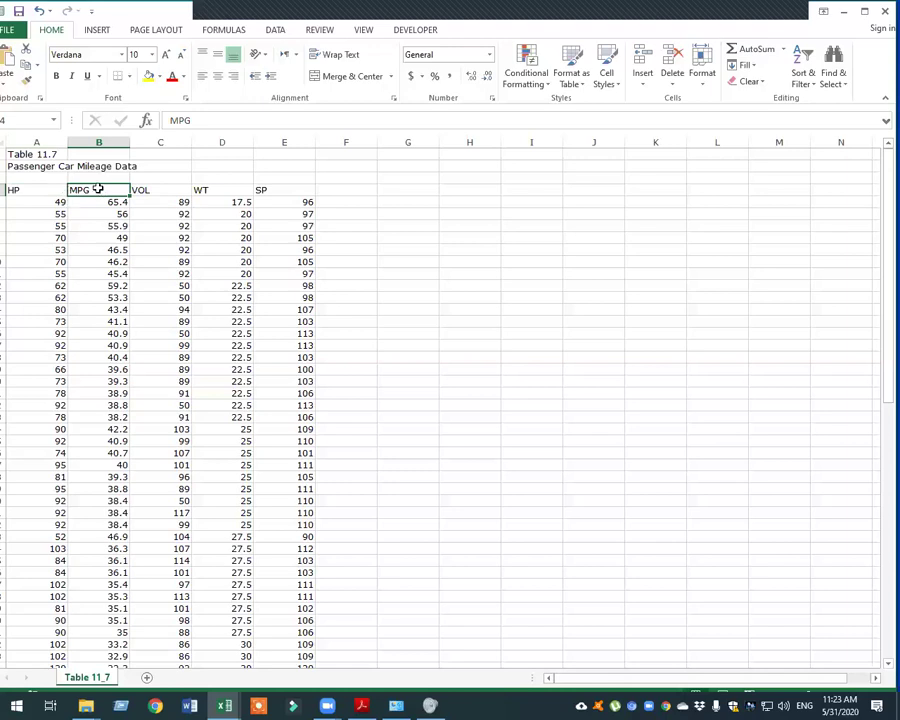
Copy the full HP and MPG columns with their headers and paste them into columns G and H, starting in the header row
left_click_drag(55, 190, 115, 629)
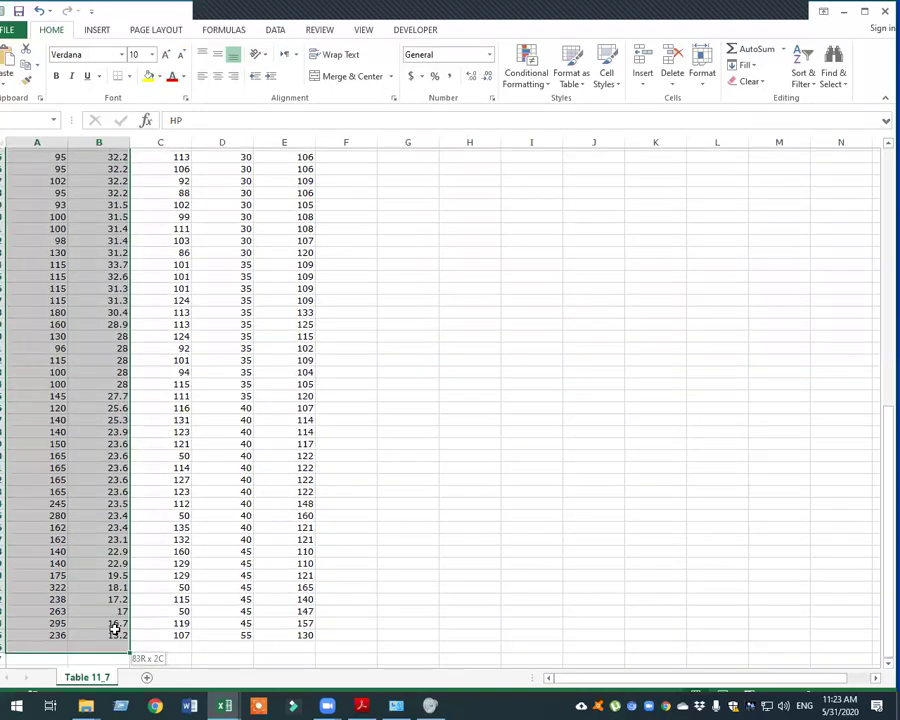
right_click(53, 490)
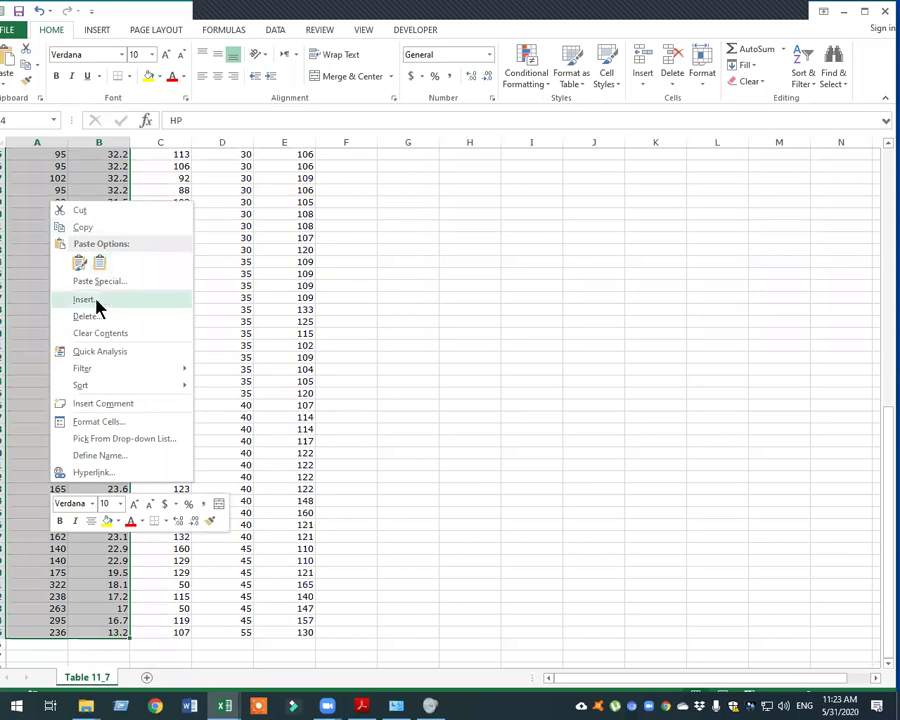
left_click(105, 230)
scroll(400, 200, "up", 15)
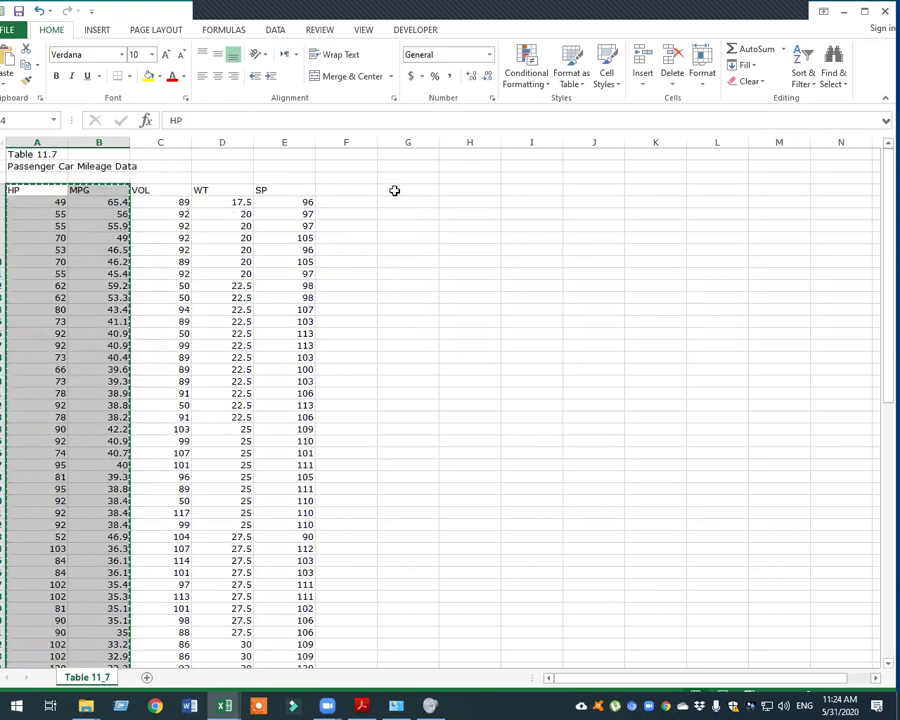
right_click(394, 190)
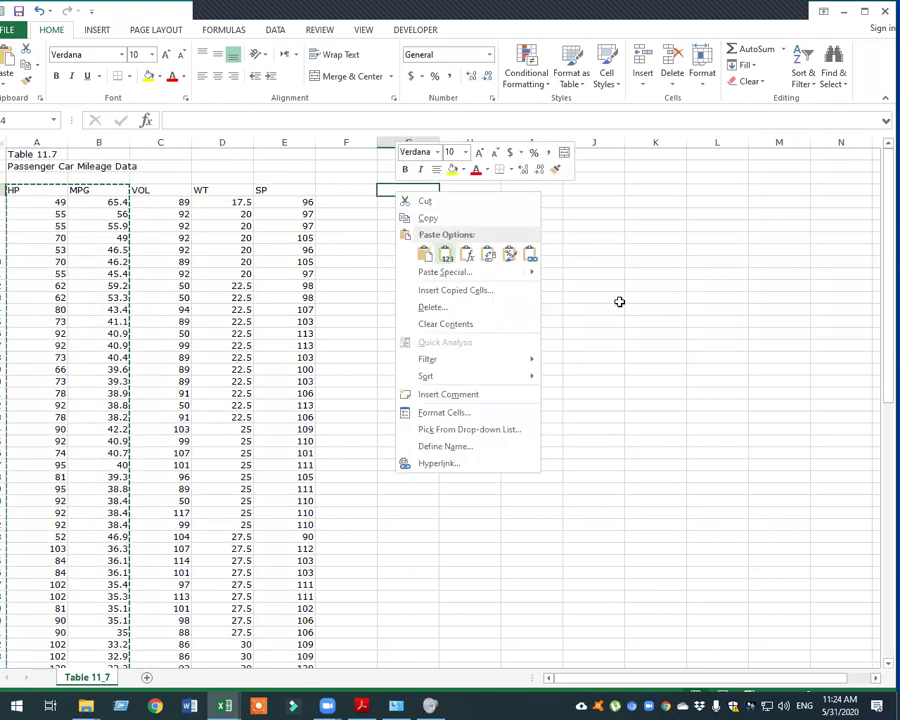
left_click(424, 254)
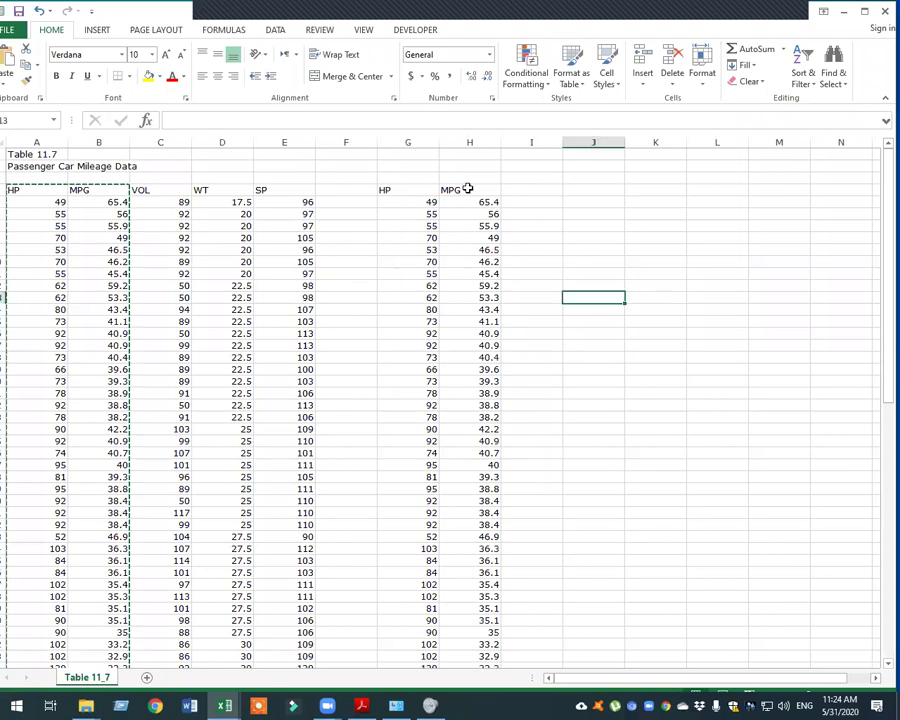
Insert a markers-only scatter chart from the copied HP and MPG data in columns G and H
left_click_drag(401, 194, 485, 648)
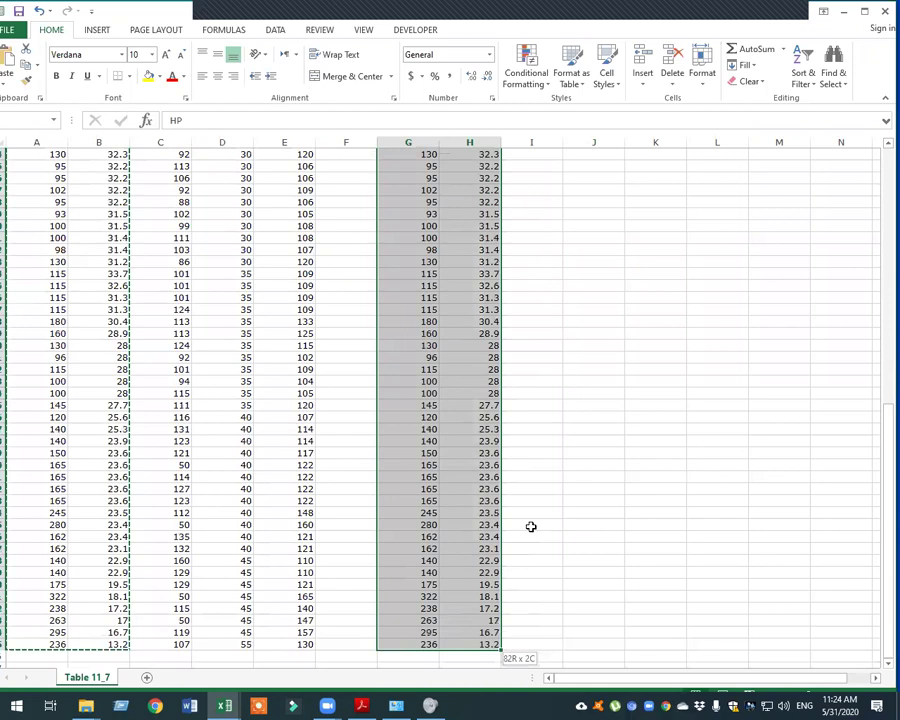
scroll(531, 526, "up", 7)
scroll(413, 190, "up", 8)
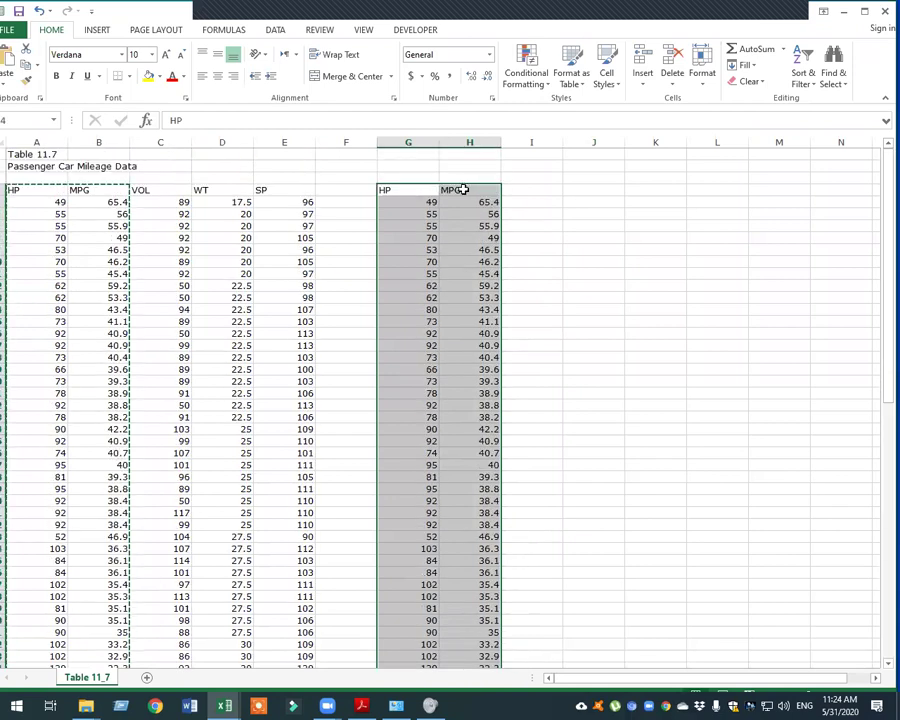
left_click(106, 30)
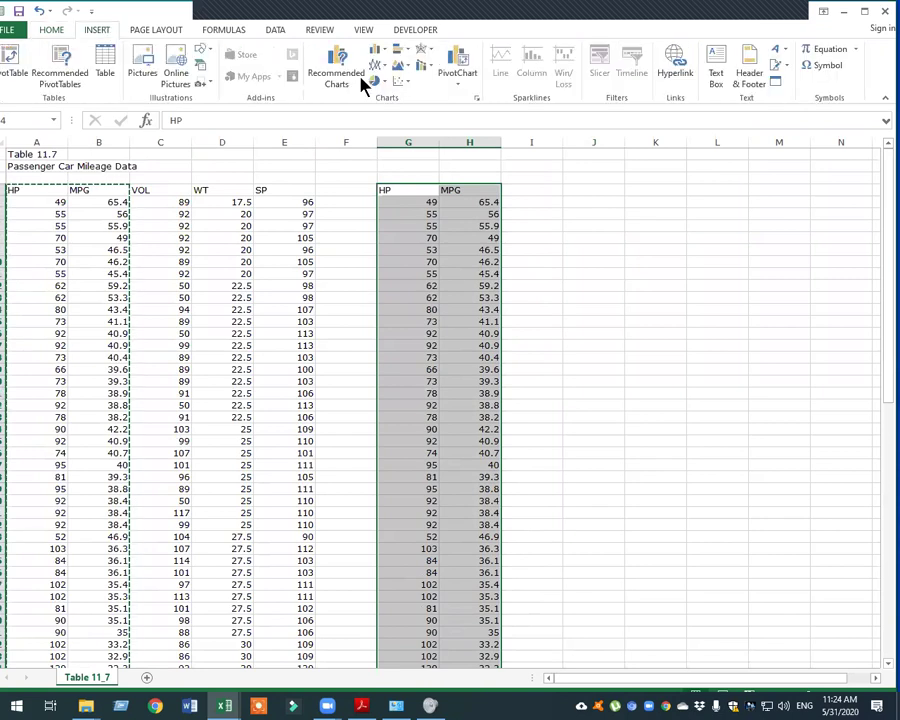
left_click(410, 84)
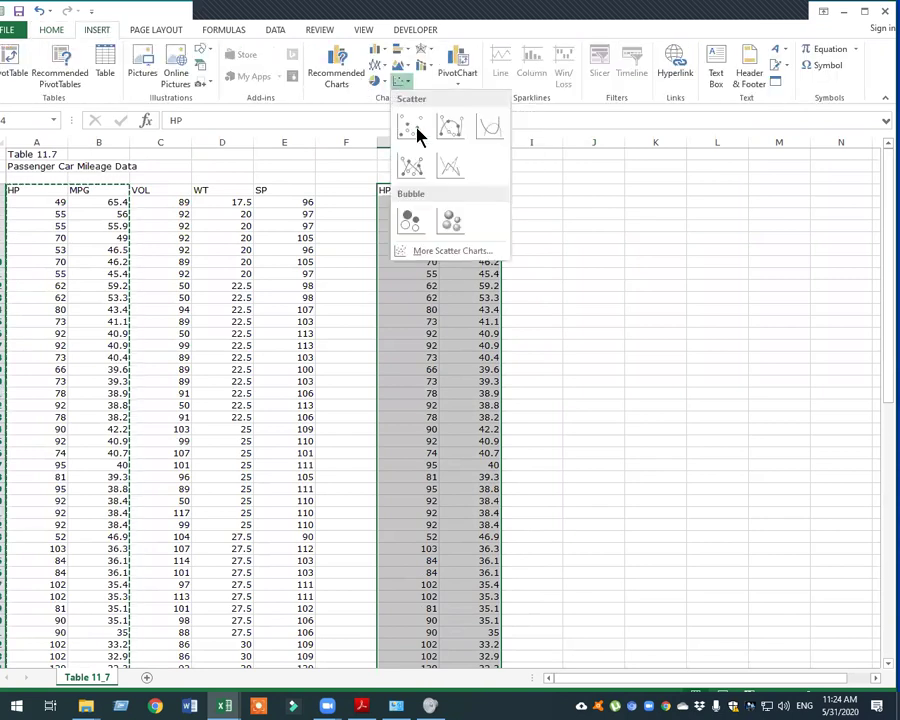
left_click(417, 135)
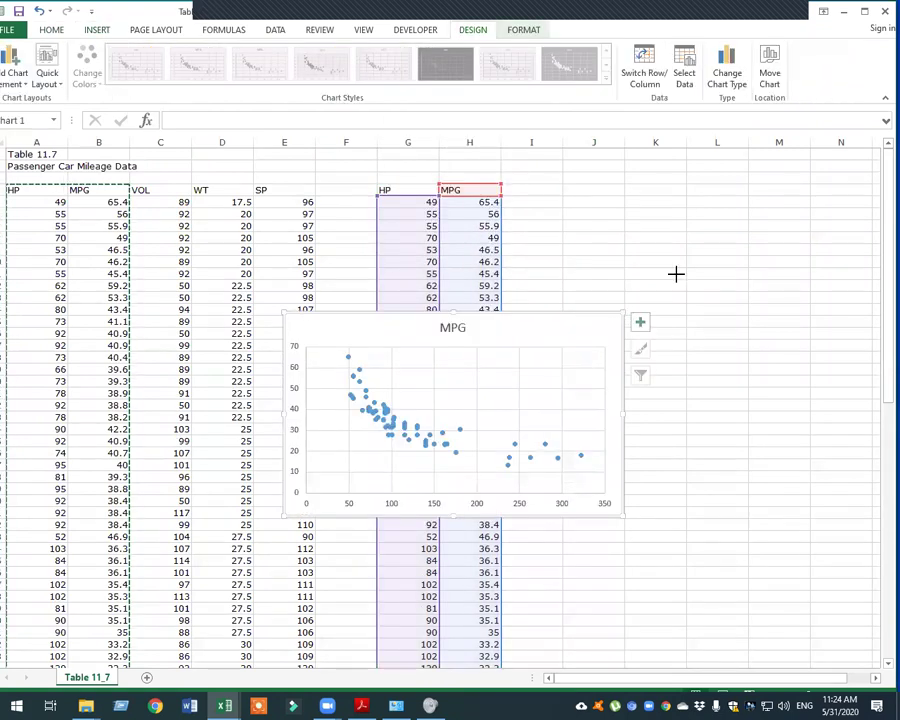
Enlarge the MPG scatter chart so it spans roughly columns B to L over most of the visible rows
left_click_drag(623, 313, 747, 193)
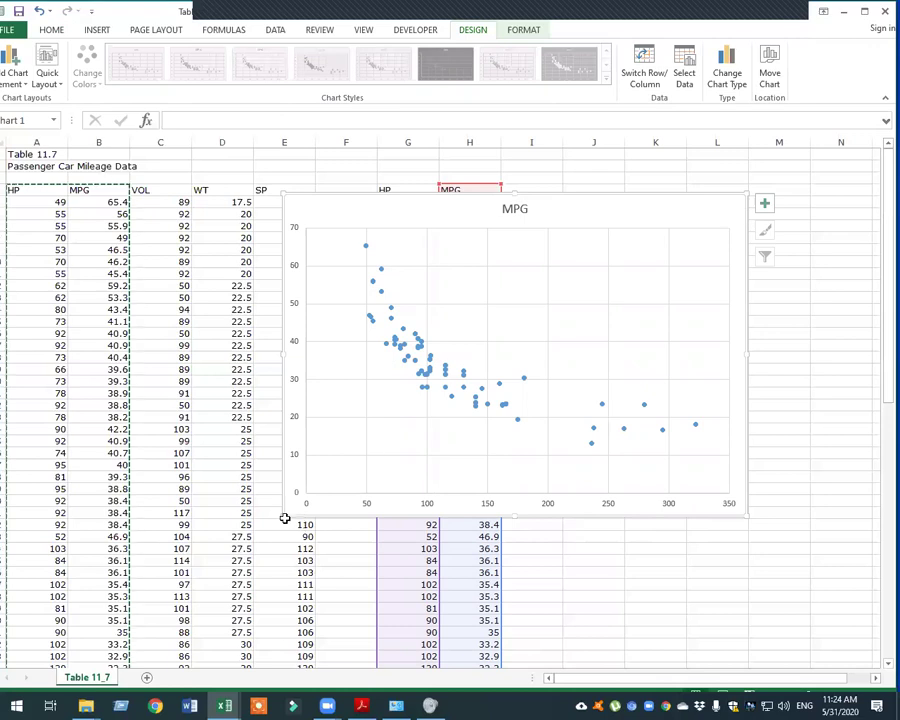
left_click_drag(282, 517, 157, 612)
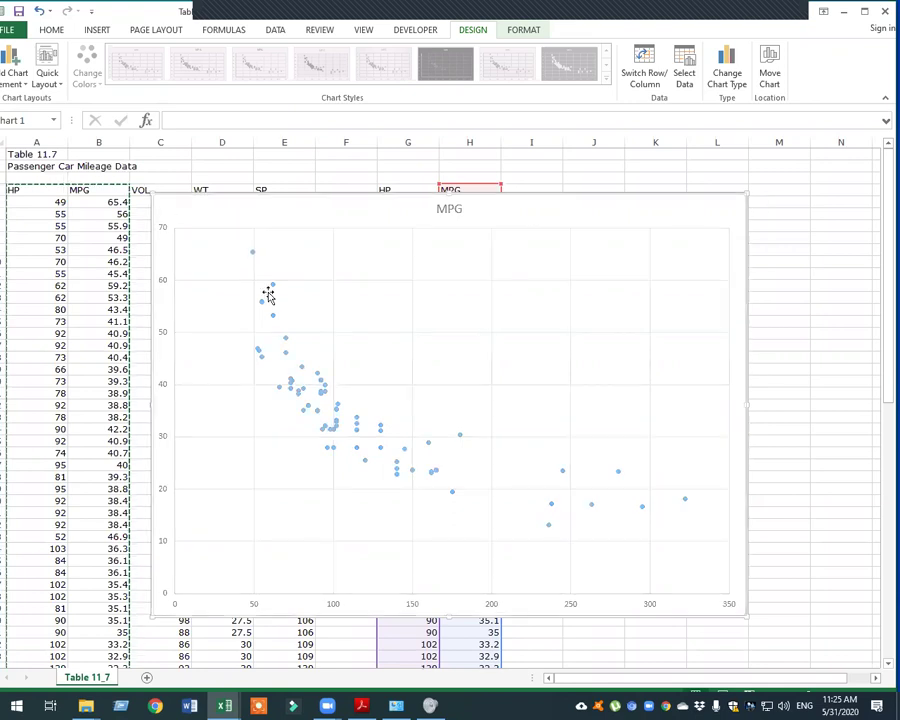
key("ctrl+z")
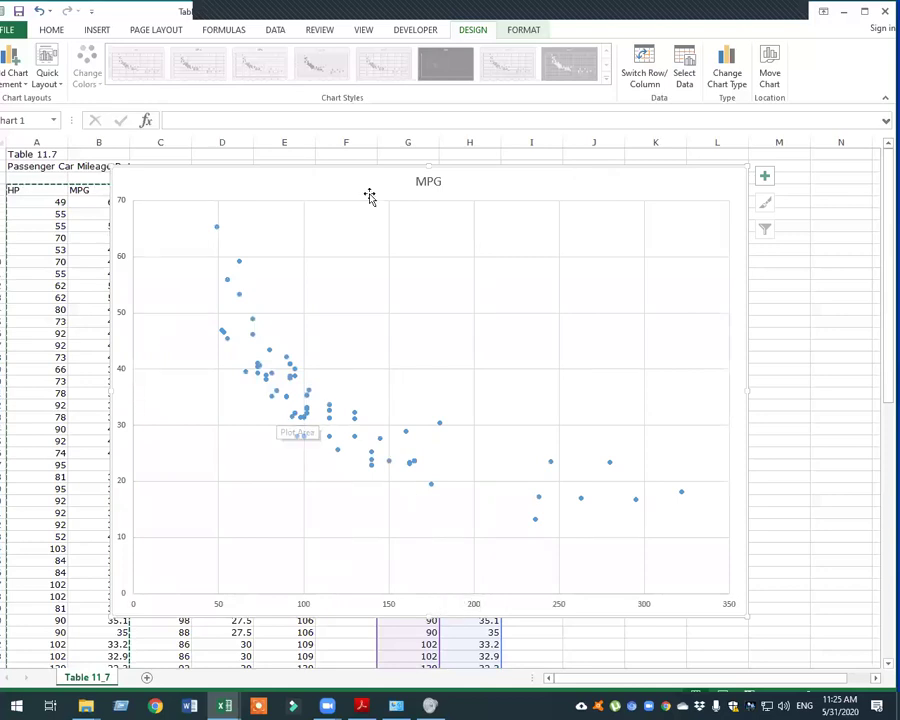
Add a linear trendline to the MPG scatter chart
left_click(526, 36)
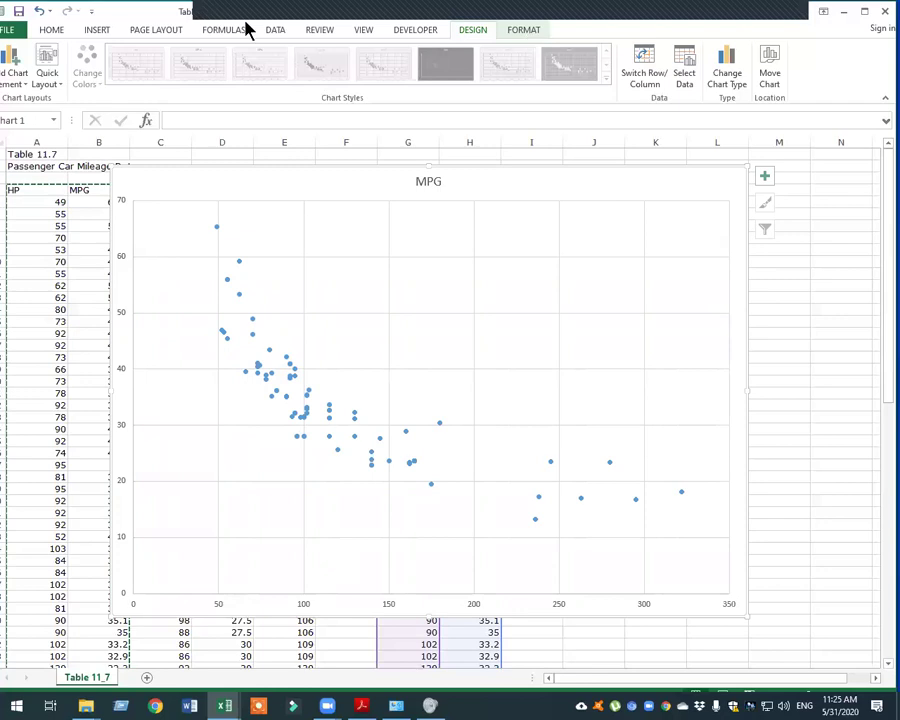
left_click(474, 34)
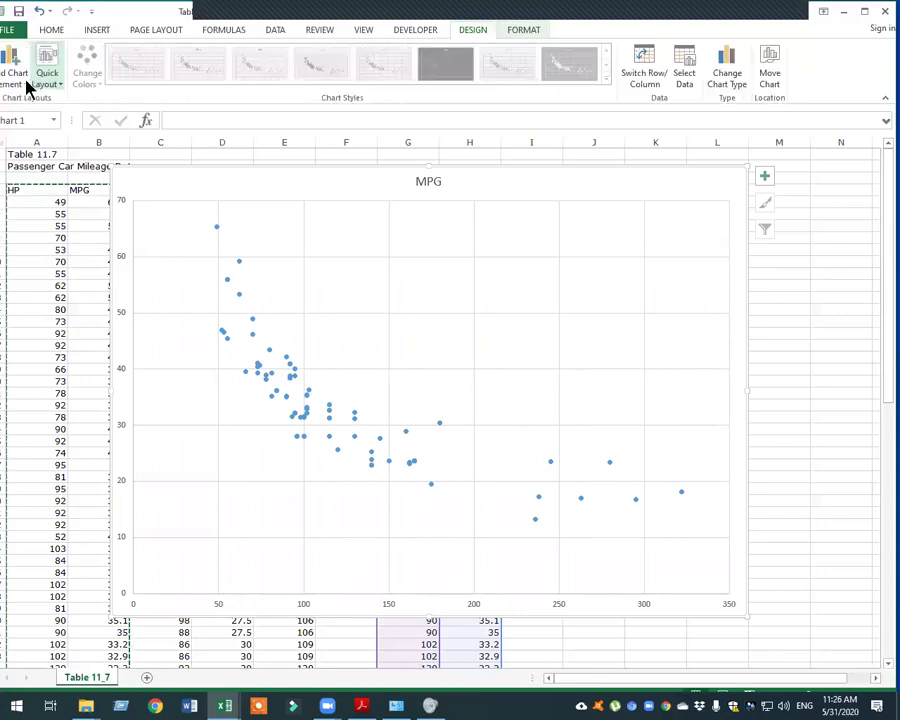
left_click(27, 84)
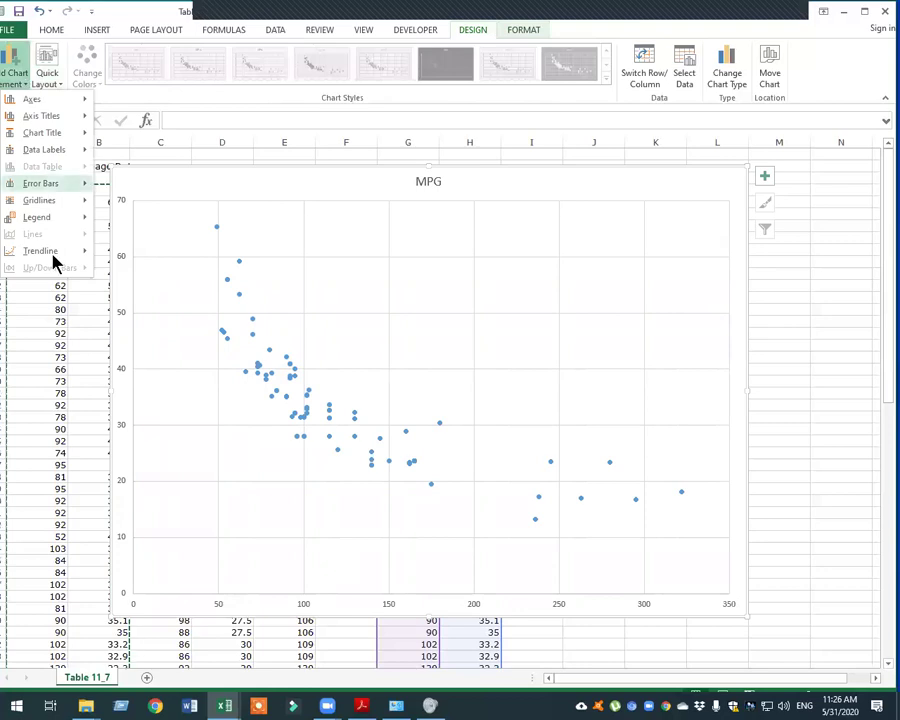
mouse_move(54, 257)
left_click(184, 287)
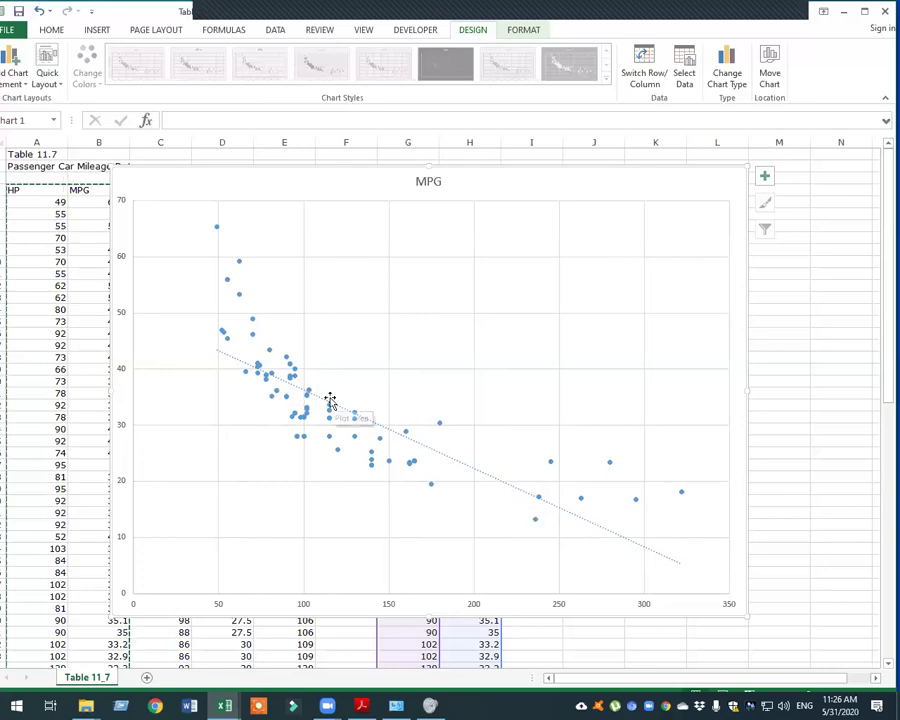
Move the MPG chart below the last data row so it no longer covers the data columns
left_click_drag(262, 175, 338, 171)
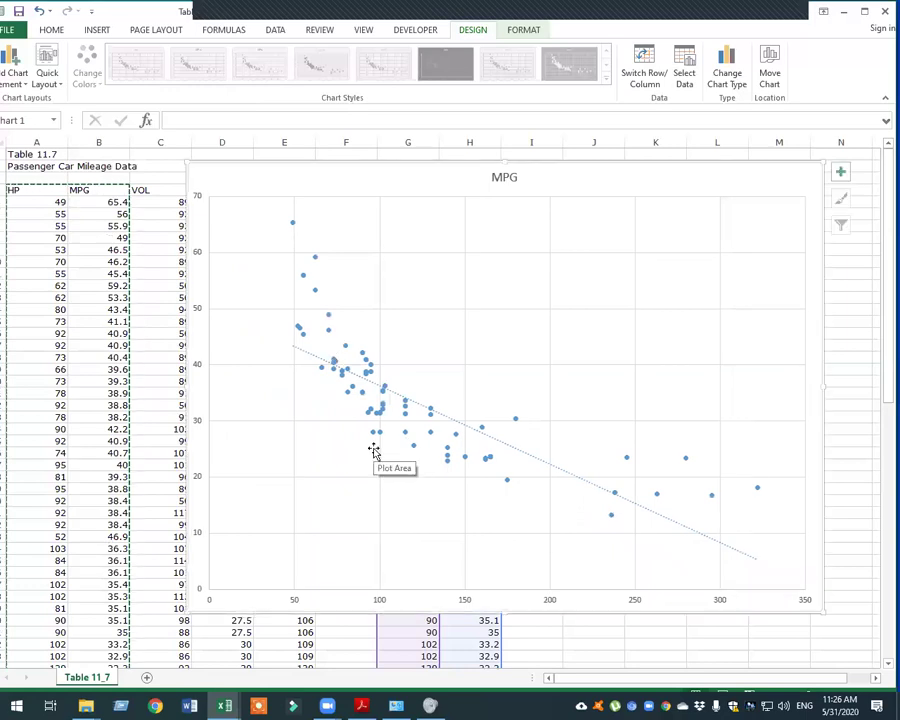
mouse_move(462, 445)
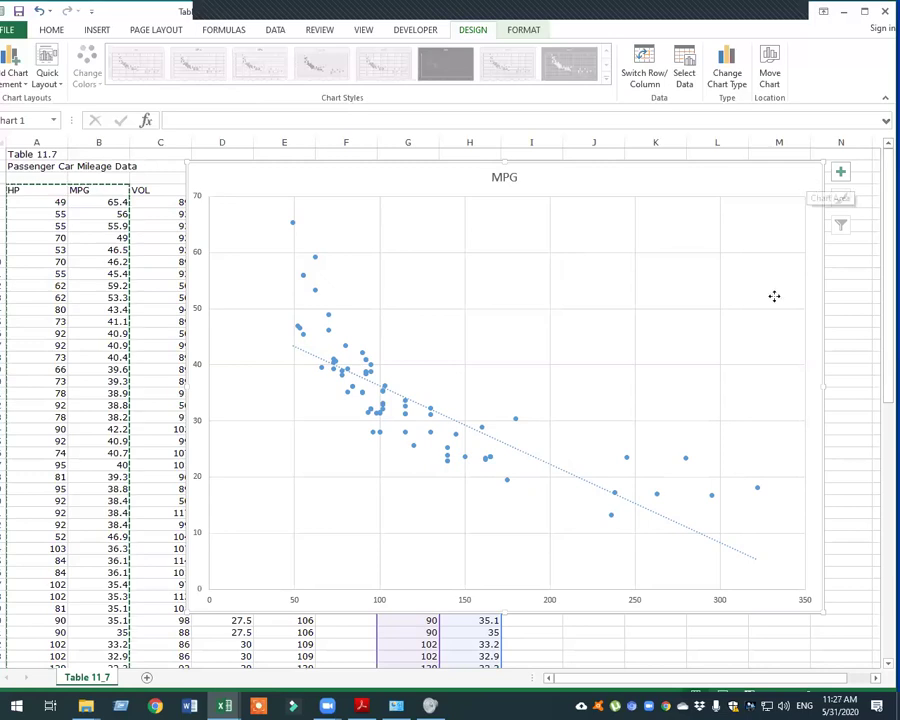
left_click_drag(774, 296, 650, 700)
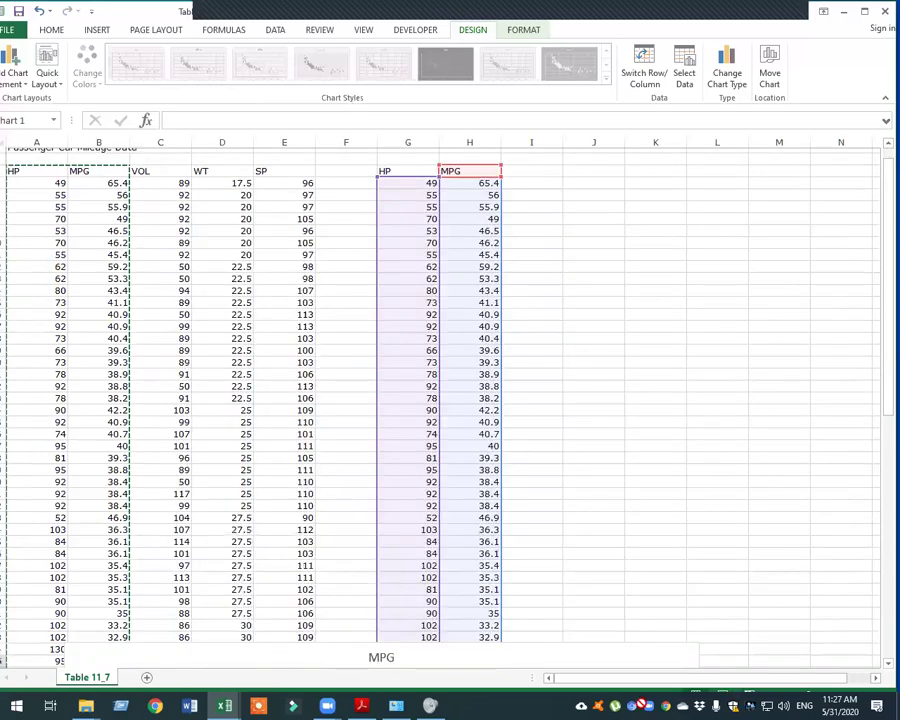
left_click_drag(580, 588, 566, 618)
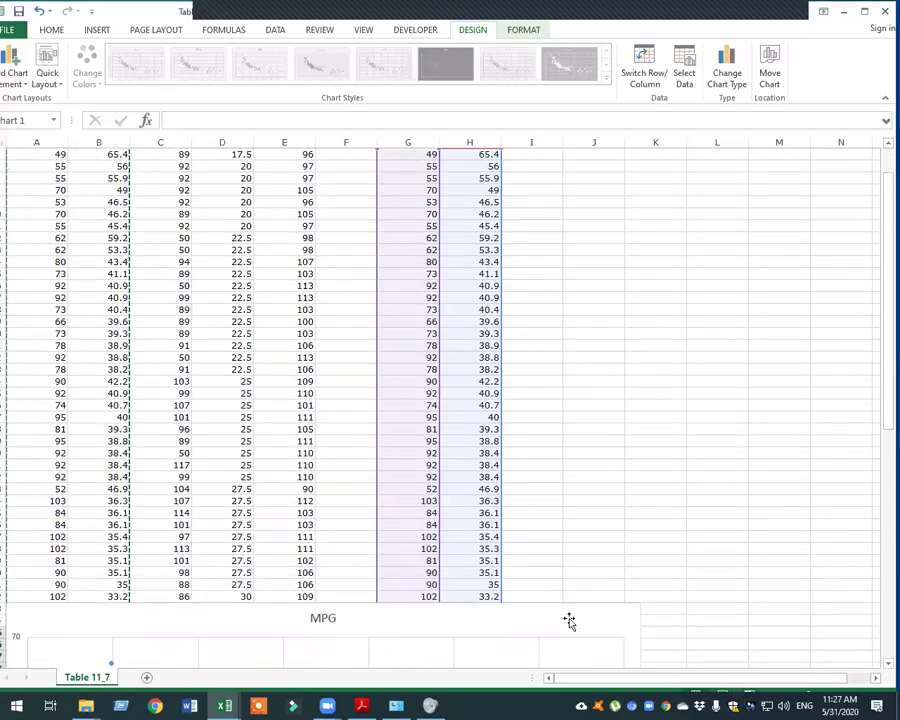
left_click_drag(560, 481, 540, 570)
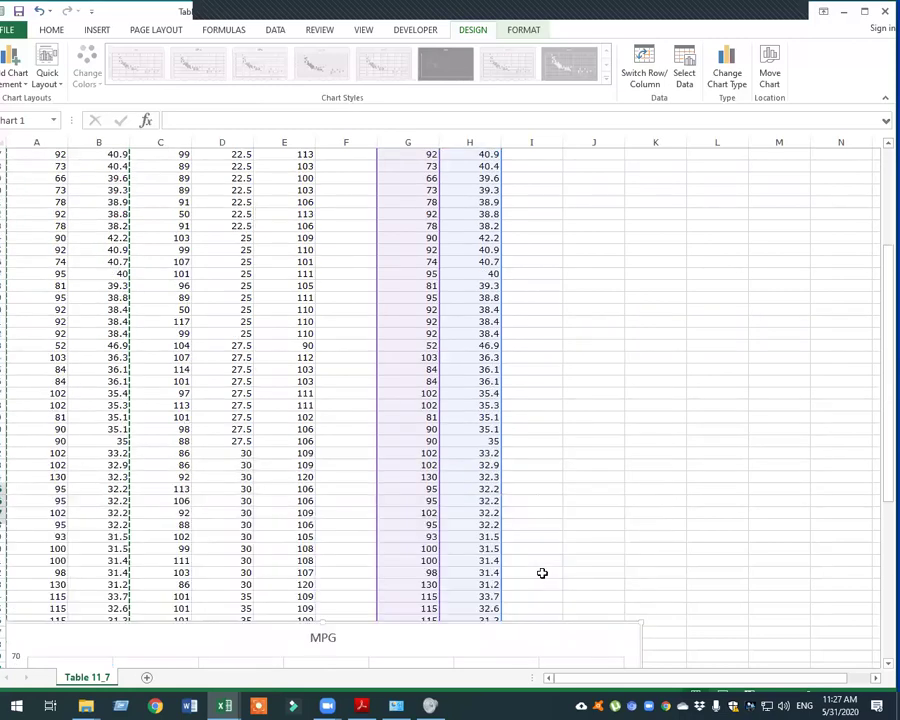
scroll(540, 503, "down", 5)
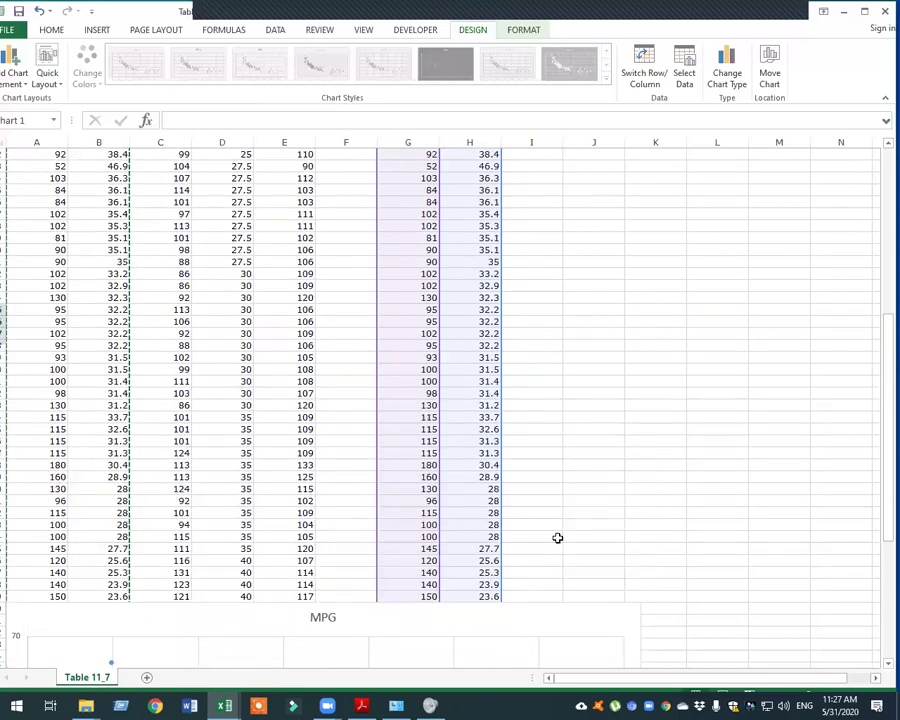
scroll(549, 501, "down", 4)
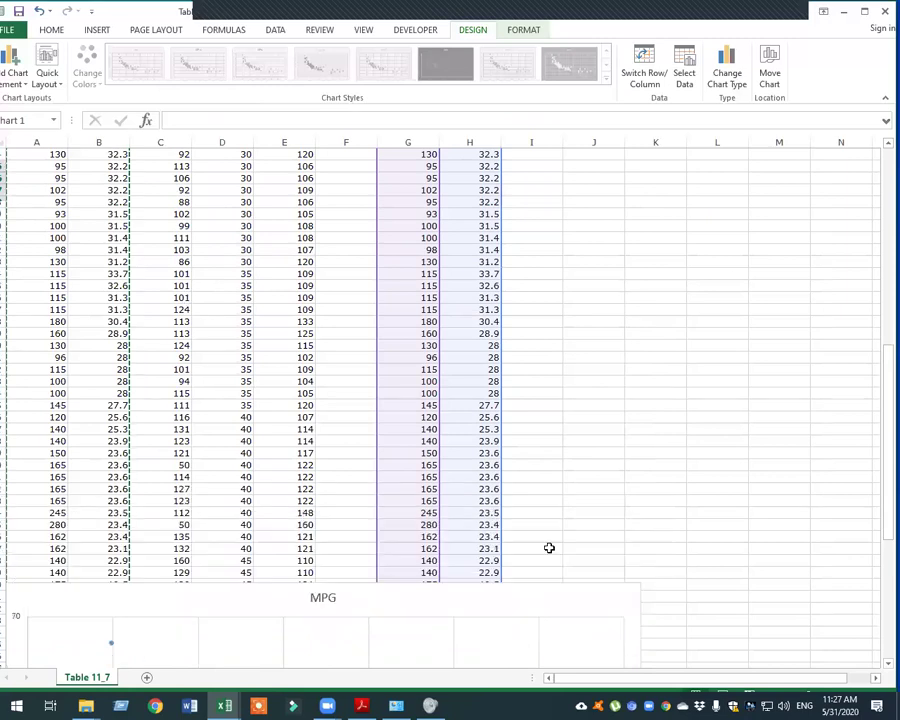
scroll(547, 527, "down", 5)
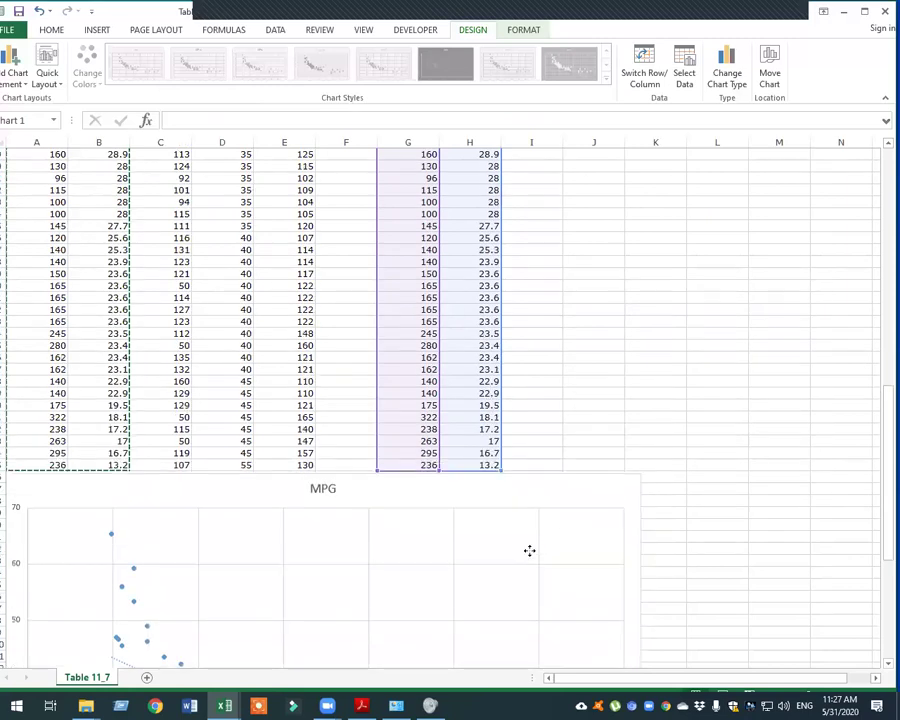
Try clearing the copied HP data in column G, including its header, and undo the deletion
scroll(552, 514, "up", 4)
scroll(554, 514, "up", 15)
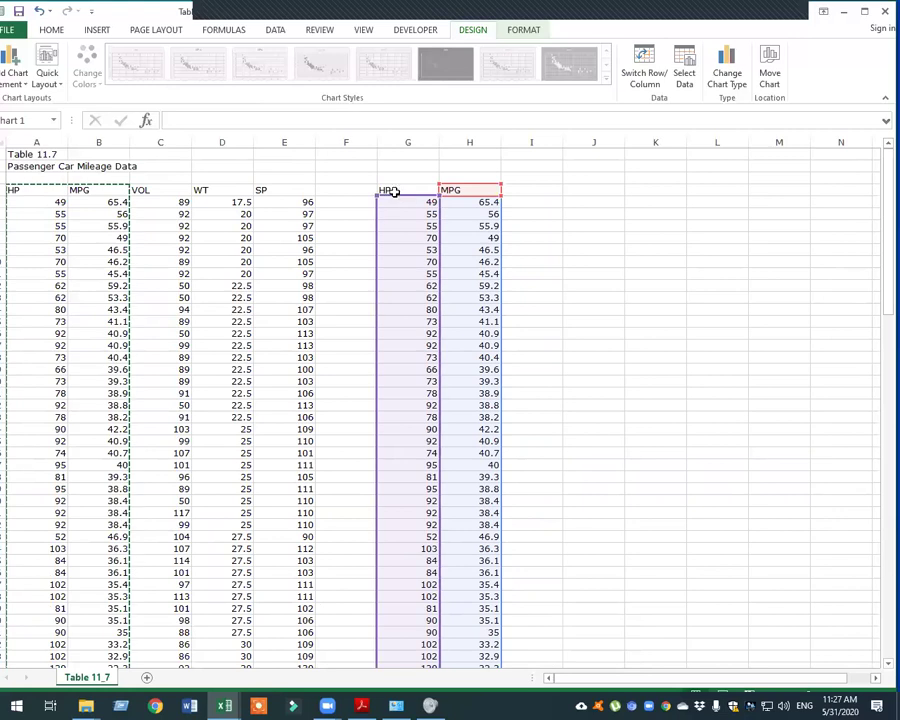
left_click_drag(393, 191, 425, 638)
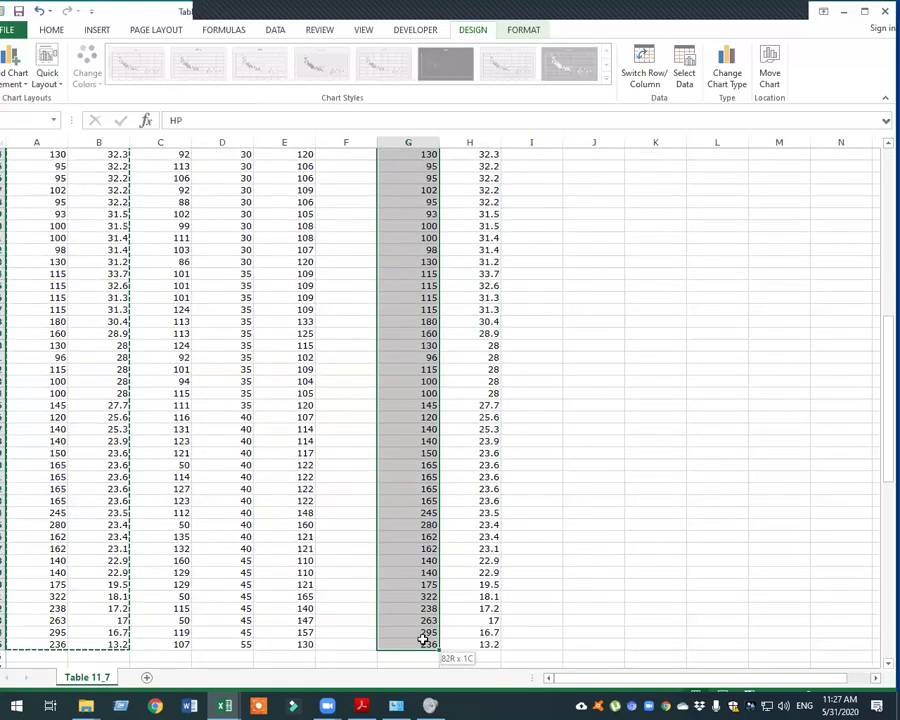
scroll(456, 505, "up", 8)
scroll(417, 255, "up", 7)
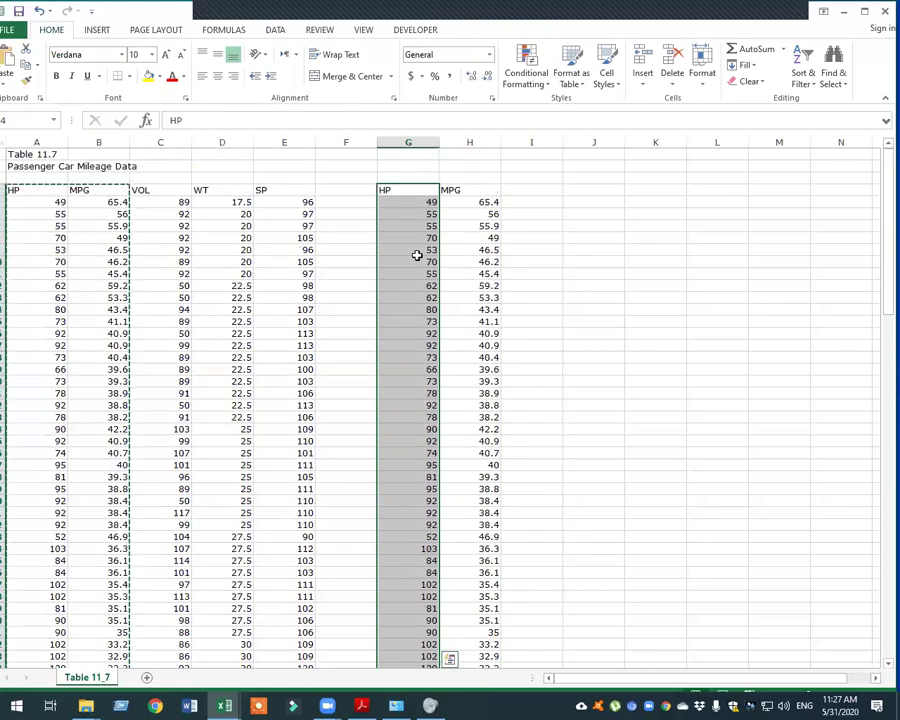
key("Delete")
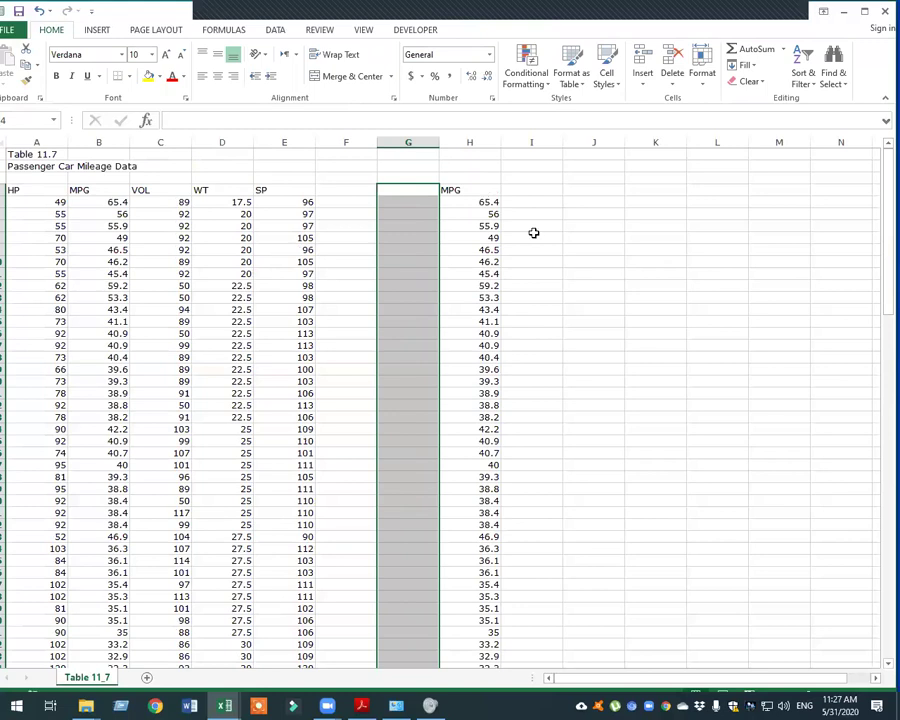
key("ctrl+v")
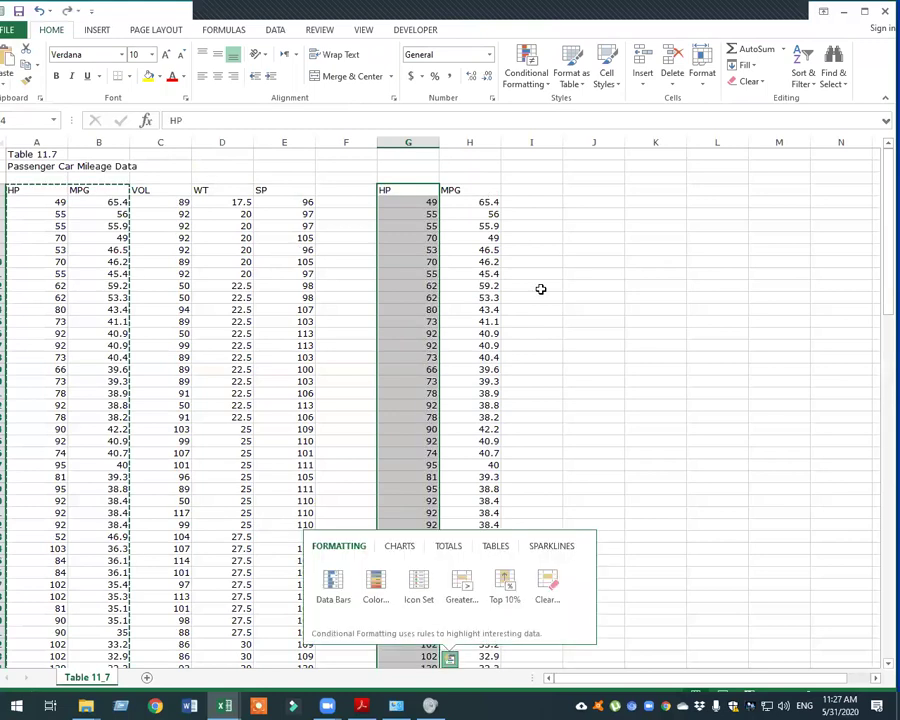
View the MPG chart below the data and select it to check its source range in columns G and H
scroll(540, 340, "down", 9)
scroll(494, 416, "down", 14)
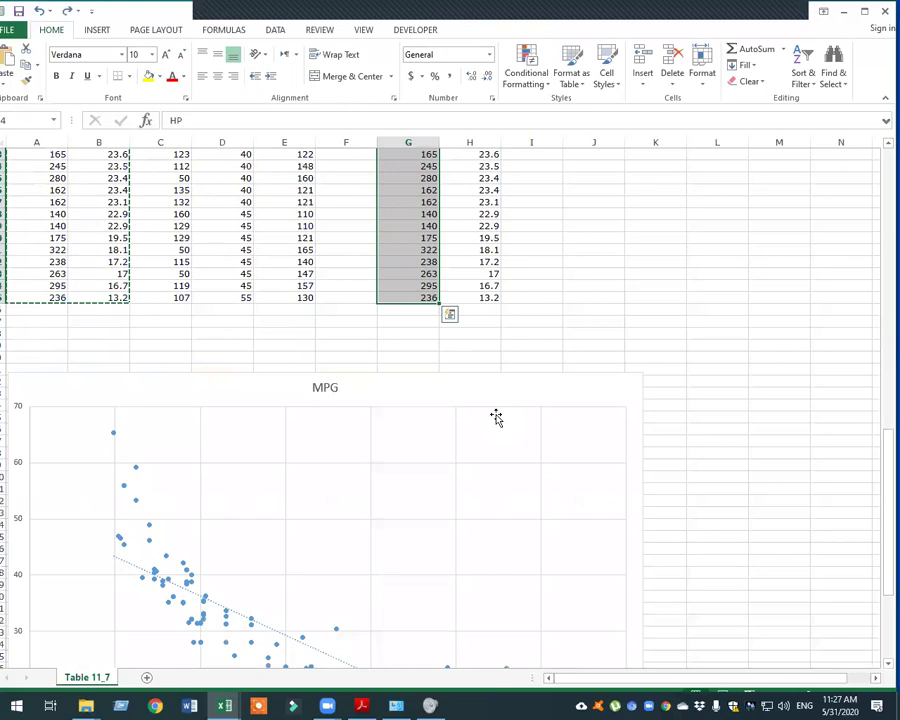
left_click(508, 385)
scroll(512, 348, "up", 20)
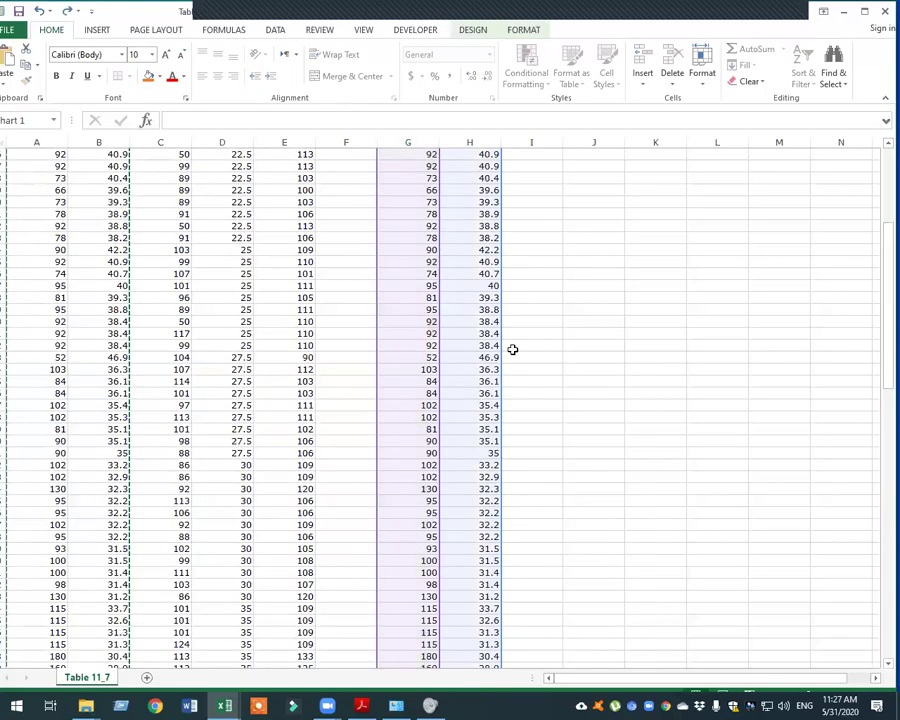
scroll(384, 188, "up", 6)
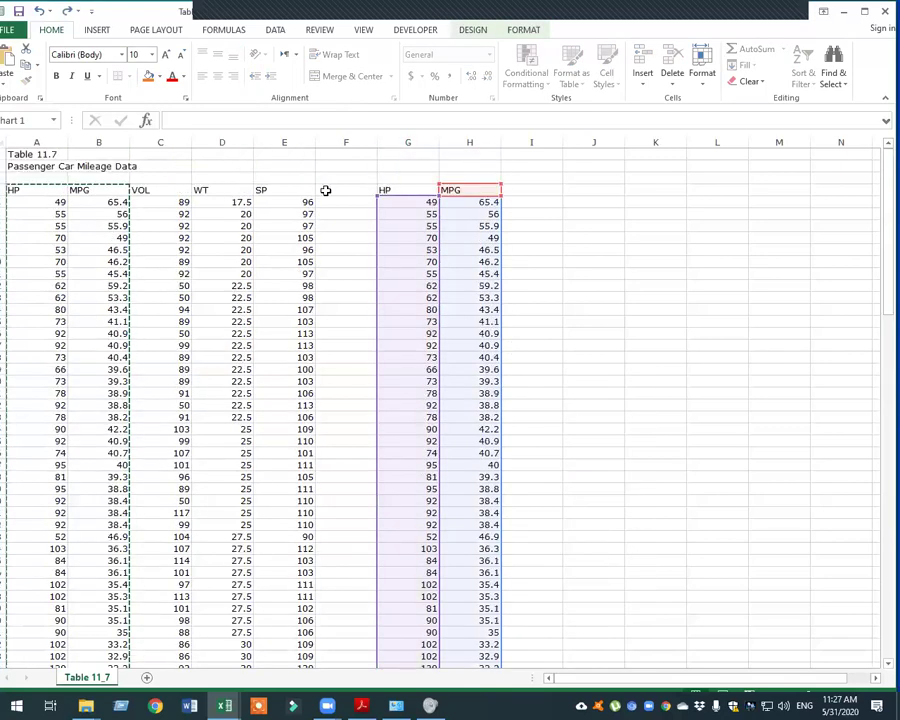
Copy the full SP column with its header and paste it as values over the HP data in column G
left_click_drag(284, 190, 298, 642)
right_click(263, 441)
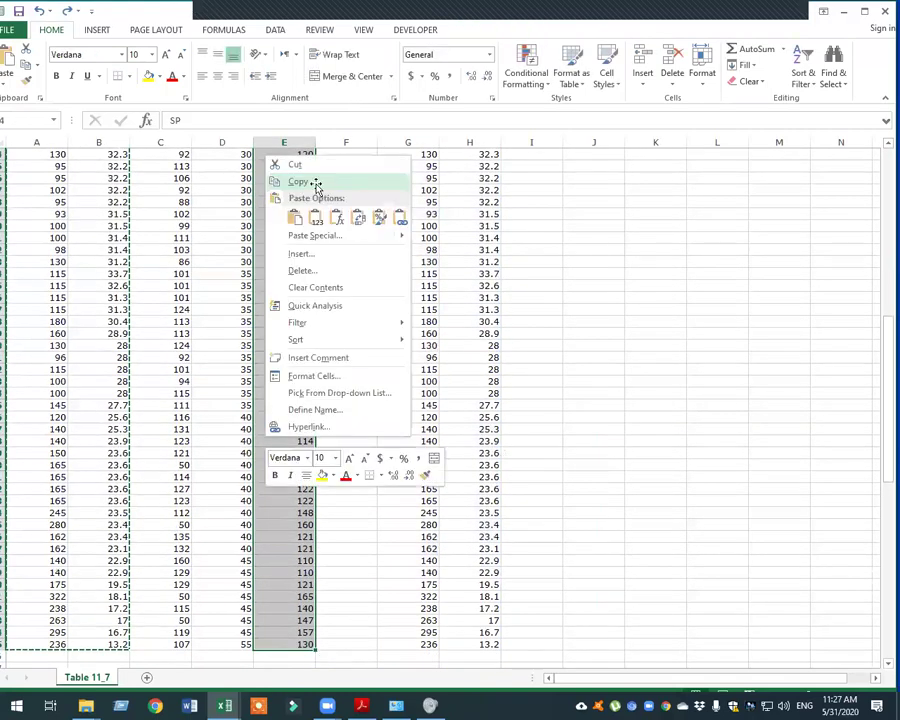
left_click(390, 189)
scroll(390, 195, "up", 13)
left_click(394, 192)
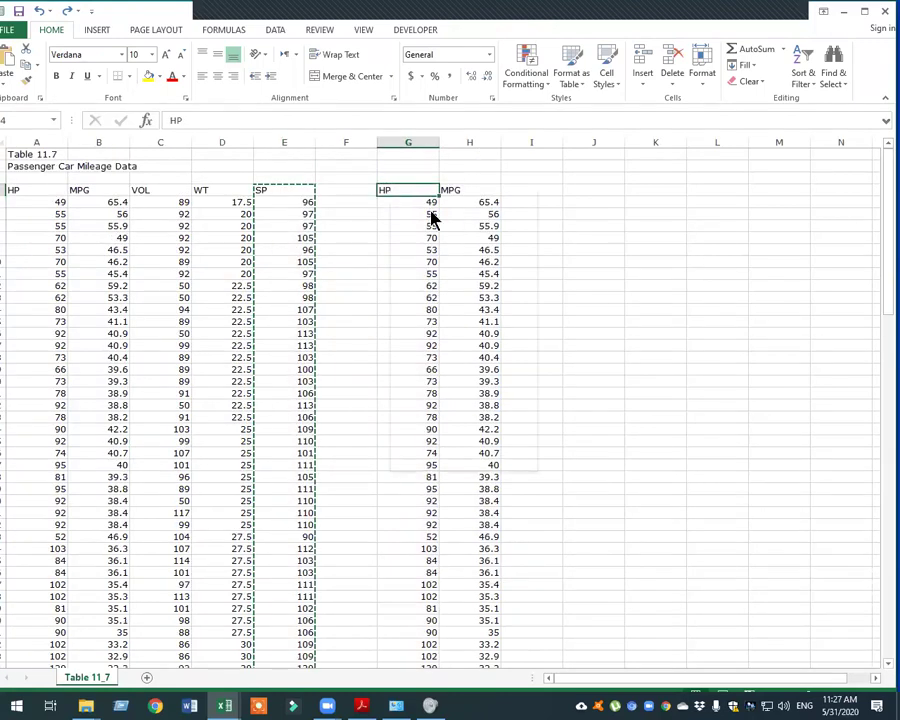
key("shift+F10")
left_click(440, 252)
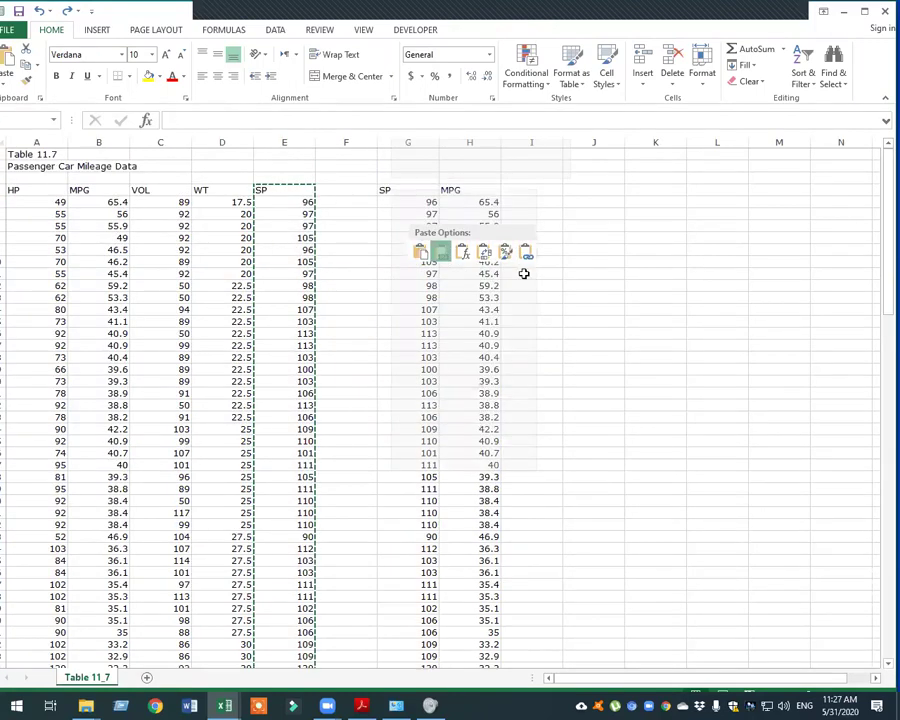
Reposition the MPG chart beneath the data so it spans roughly columns B to K
scroll(532, 338, "down", 3)
scroll(524, 355, "down", 13)
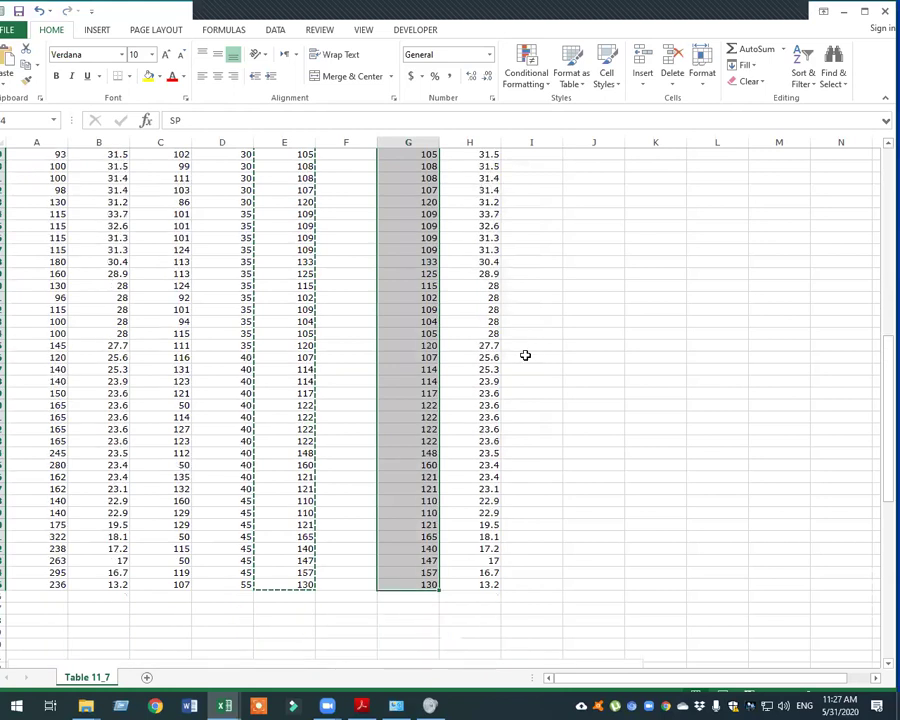
scroll(514, 528, "down", 15)
scroll(514, 531, "up", 4)
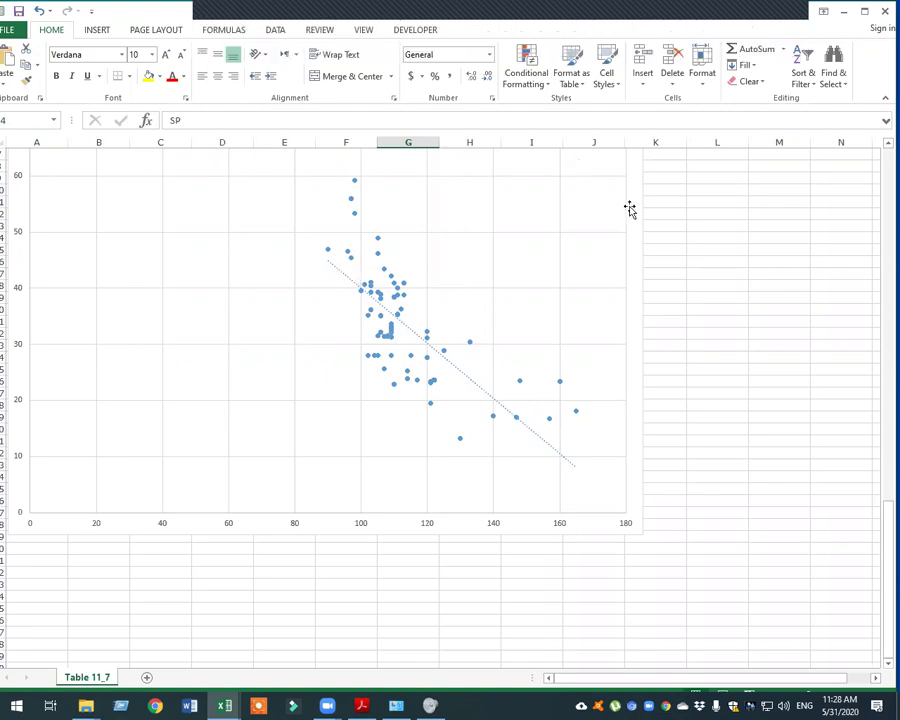
scroll(699, 321, "up", 2)
left_click(468, 430)
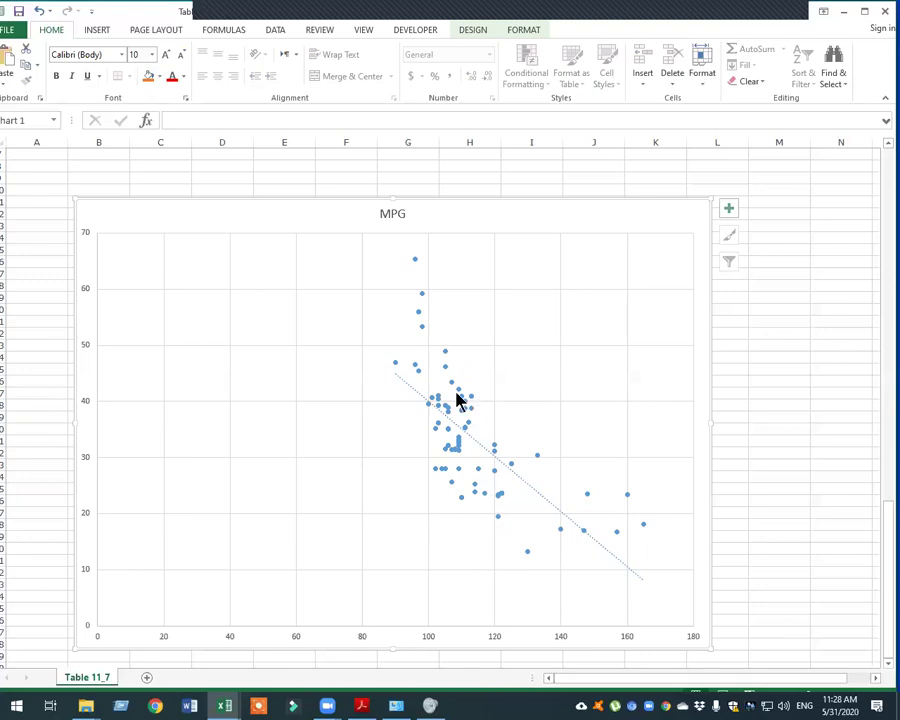
mouse_move(455, 405)
Set the minimum bound of the MPG chart's vertical axis to 80
double_click(85, 352)
right_click(85, 352)
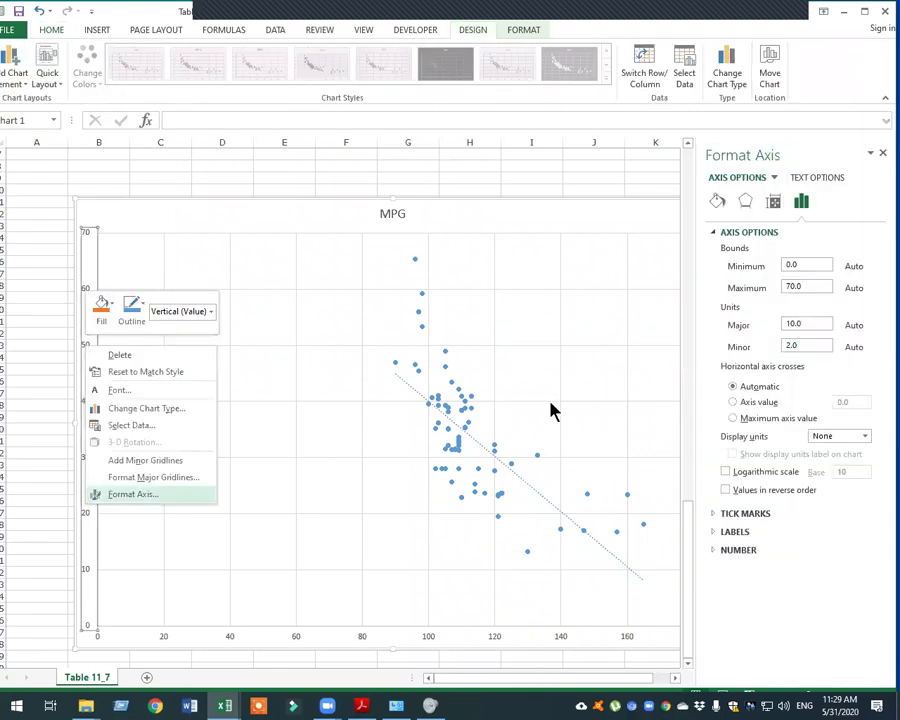
key("Escape")
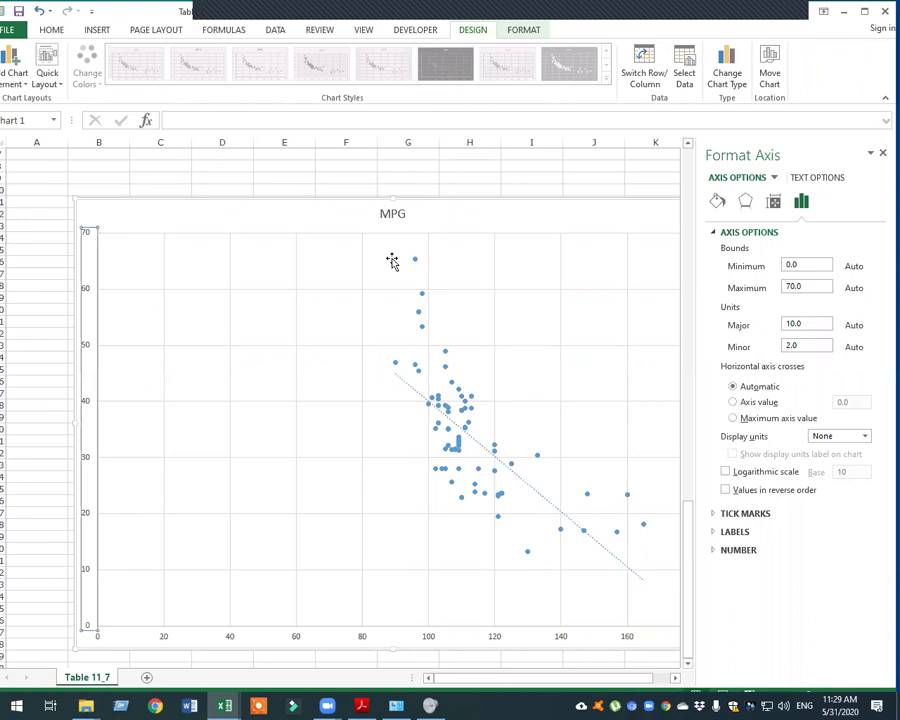
left_click(791, 265)
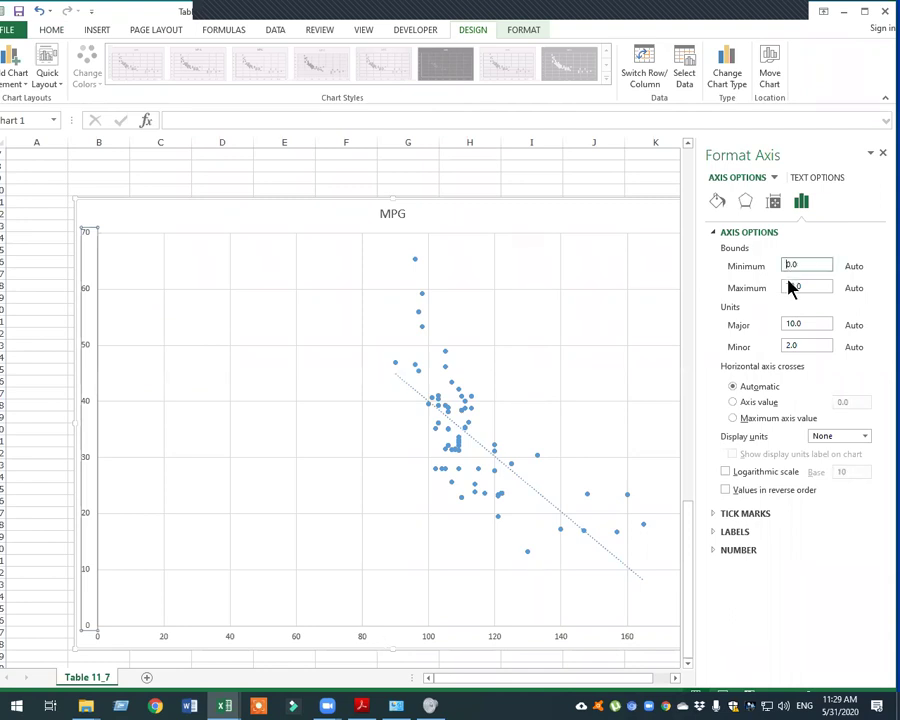
type("8")
key("Return")
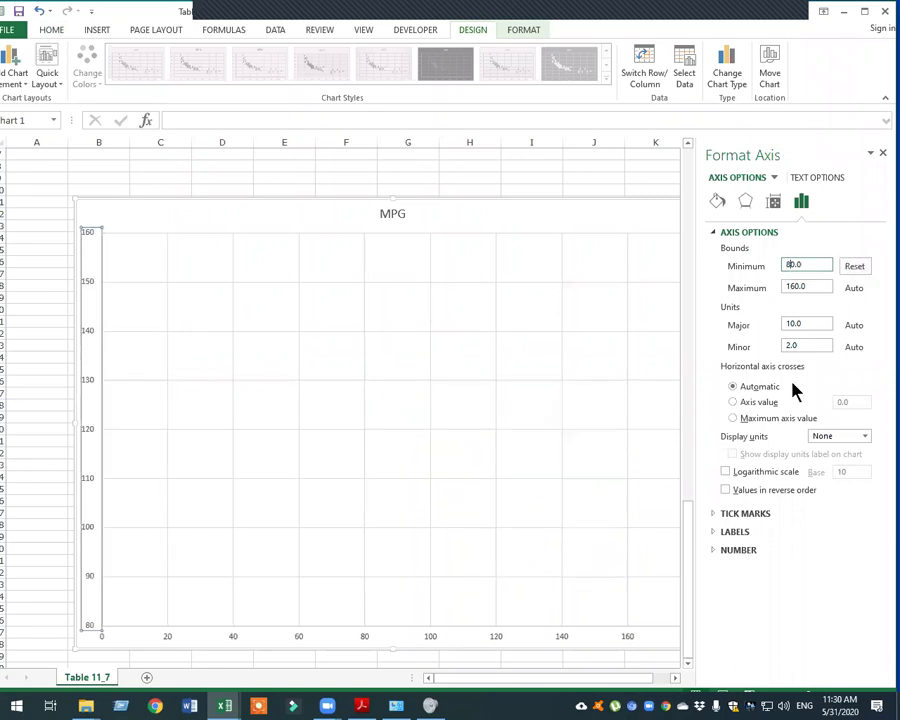
Return the vertical axis minimum bound to 0 and close the axis formatting
scroll(452, 497, "down", 4)
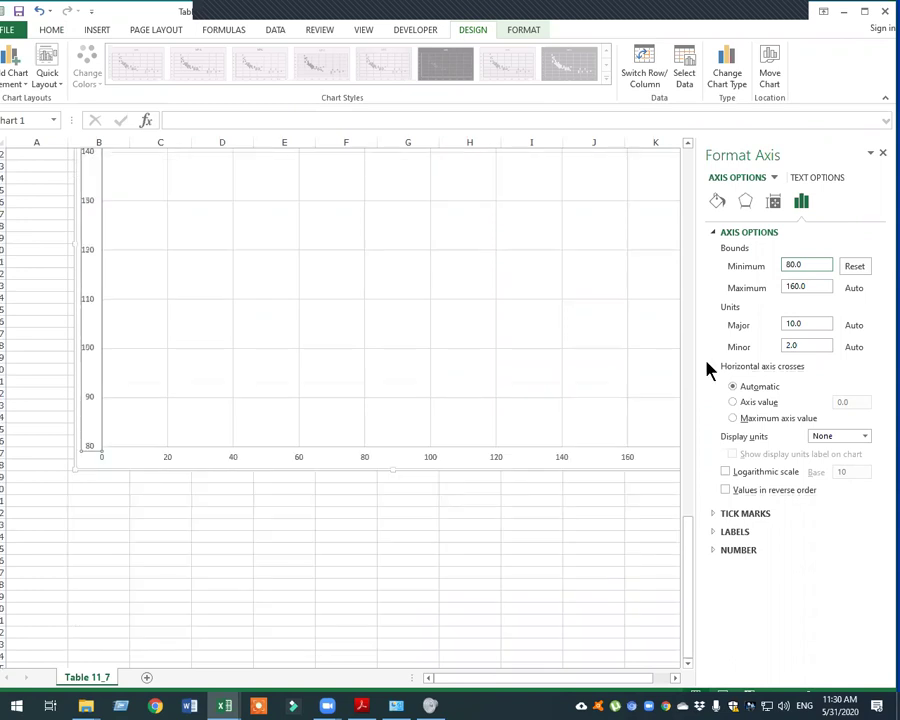
scroll(505, 428, "up", 2)
key("BackSpace")
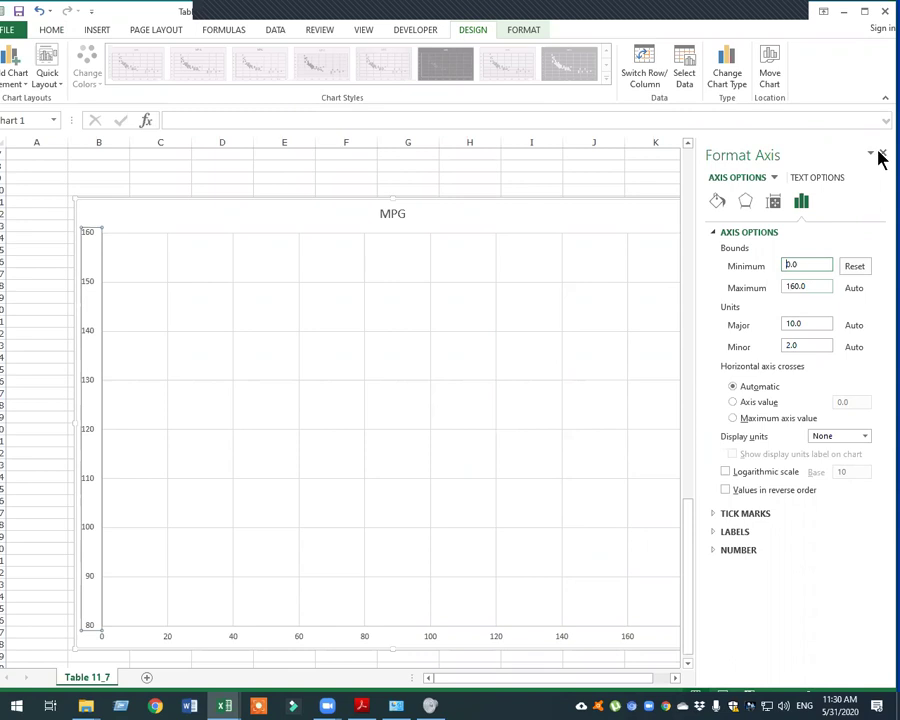
left_click(731, 201)
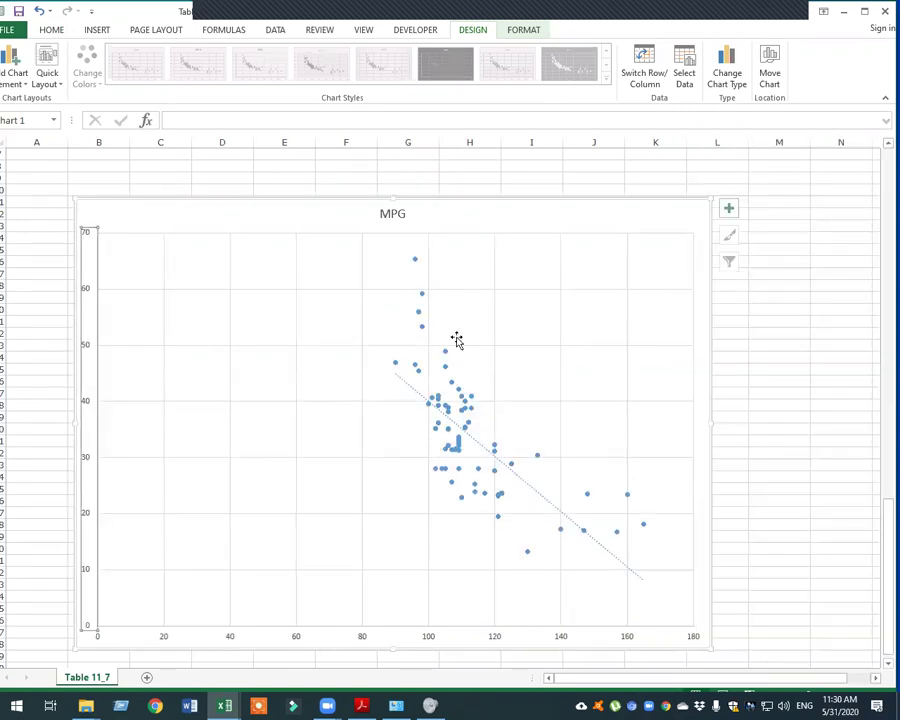
Reopen the vertical axis formatting and review its minimum and maximum bounds
right_click(88, 408)
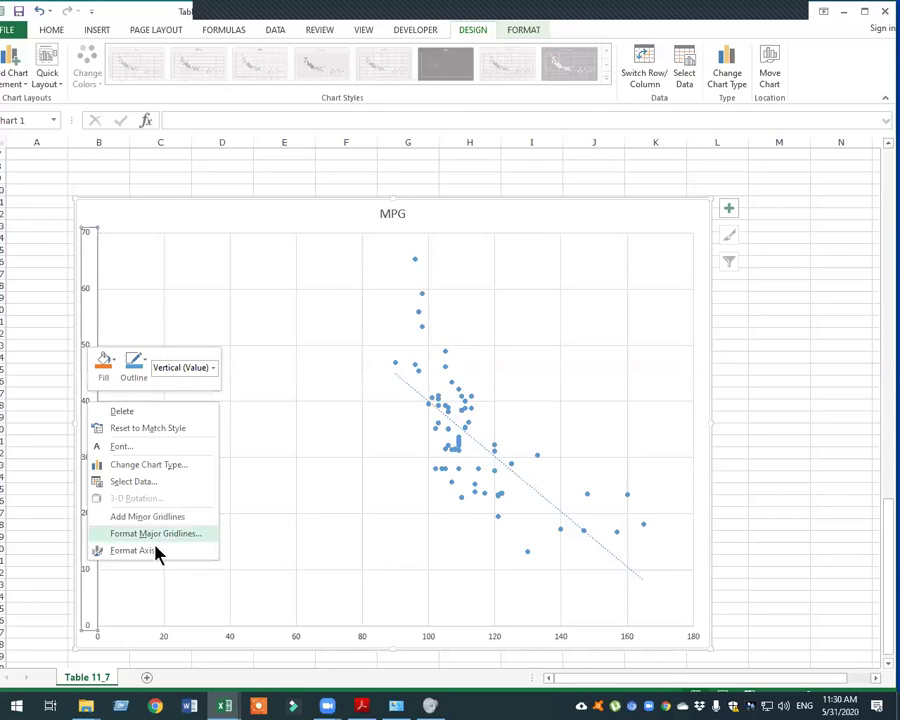
left_click(155, 551)
double_click(792, 286)
key("BackSpace")
type("70")
left_click(786, 266)
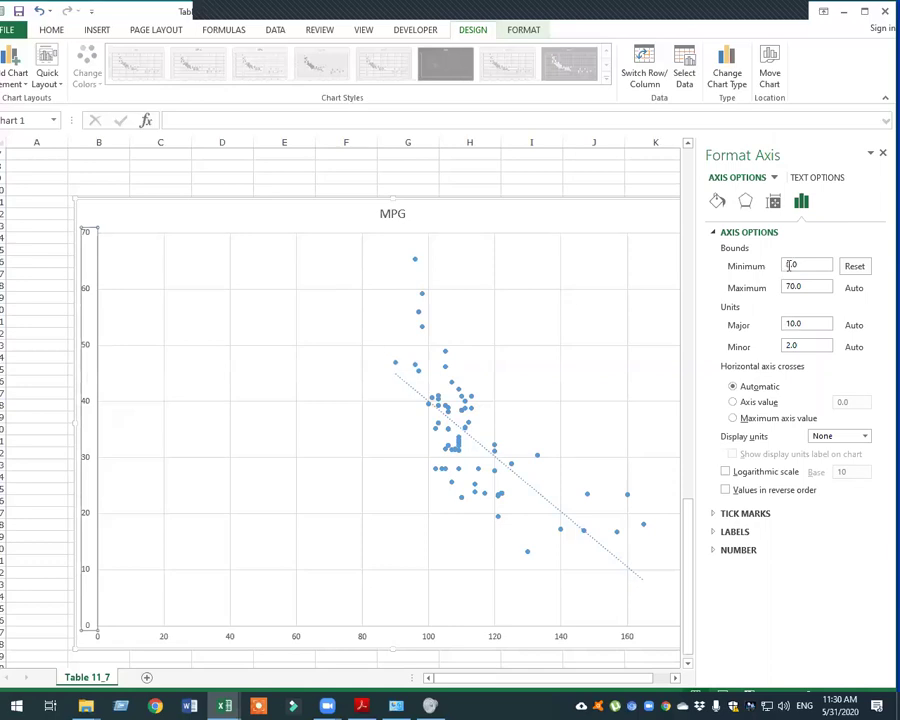
left_click(786, 265)
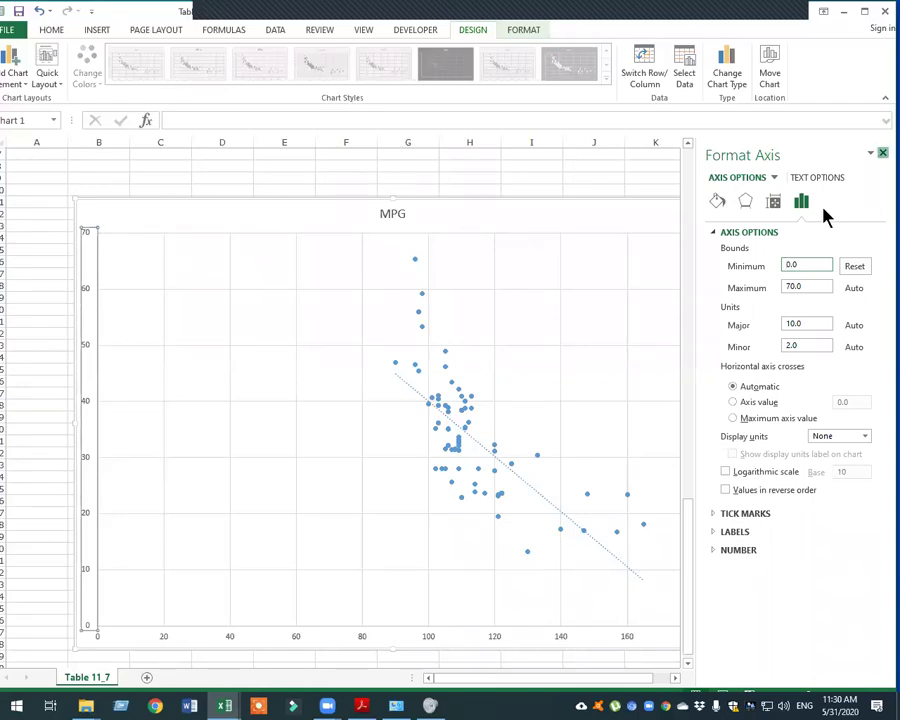
Set the minimum bound of the MPG chart's horizontal axis to 80 and close the axis formatting
left_click(453, 640)
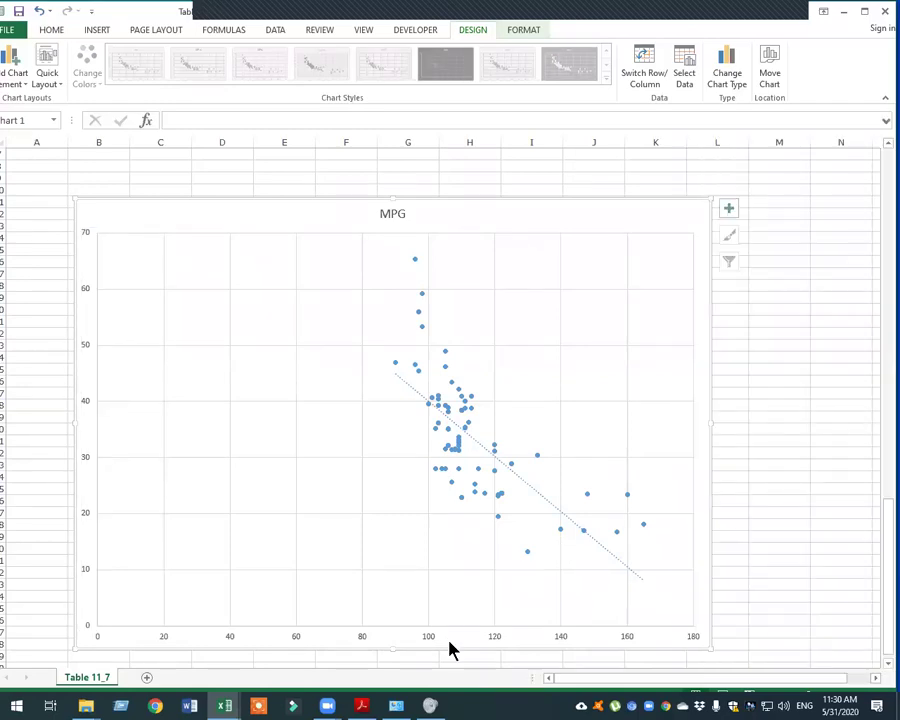
right_click(422, 645)
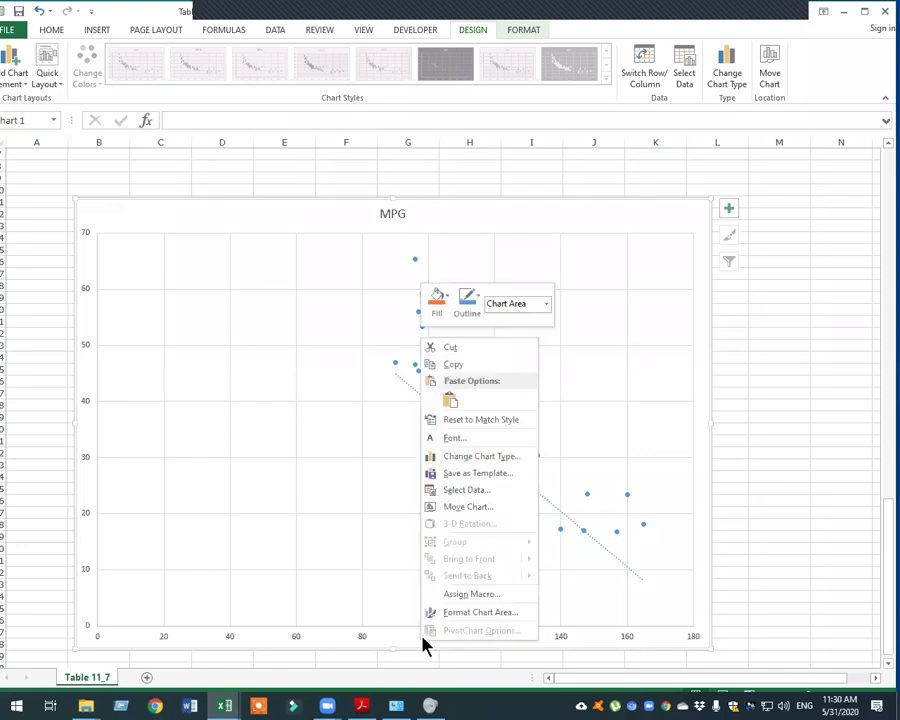
left_click(278, 640)
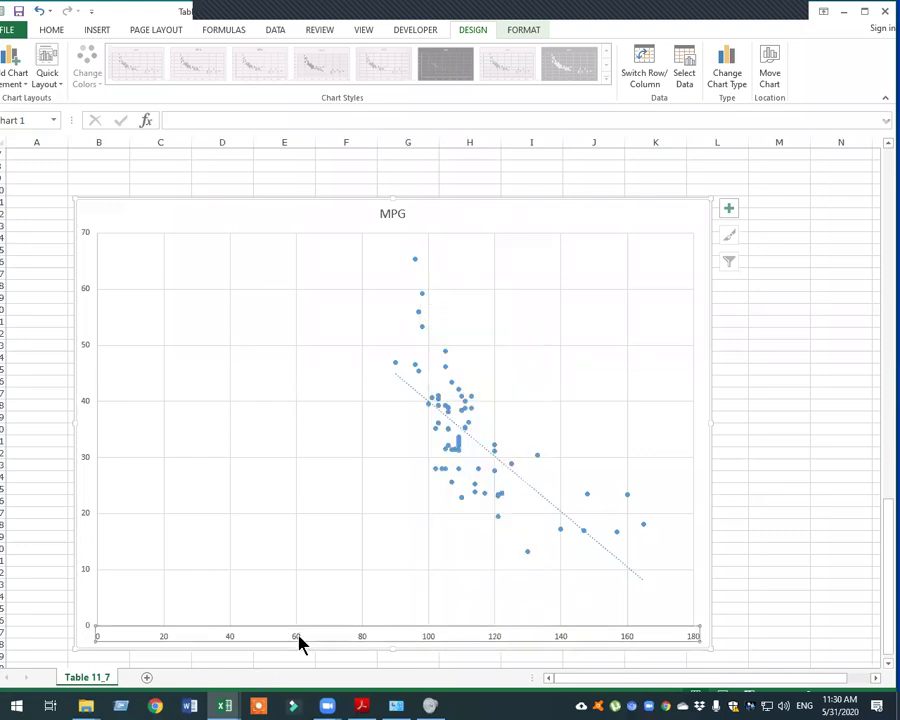
double_click(302, 637)
right_click(302, 637)
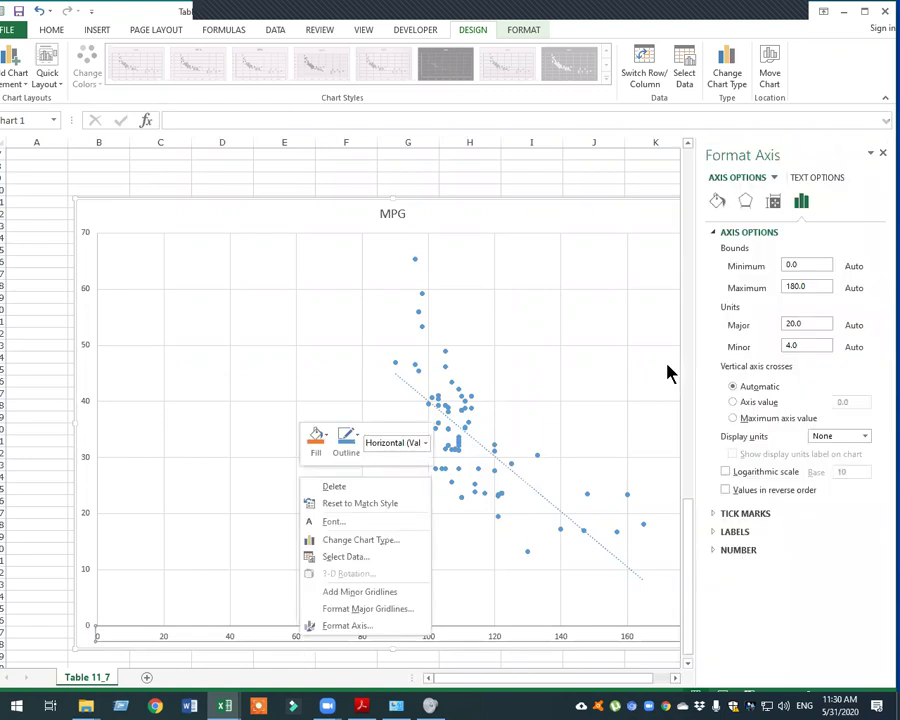
left_click(785, 266)
double_click(784, 266)
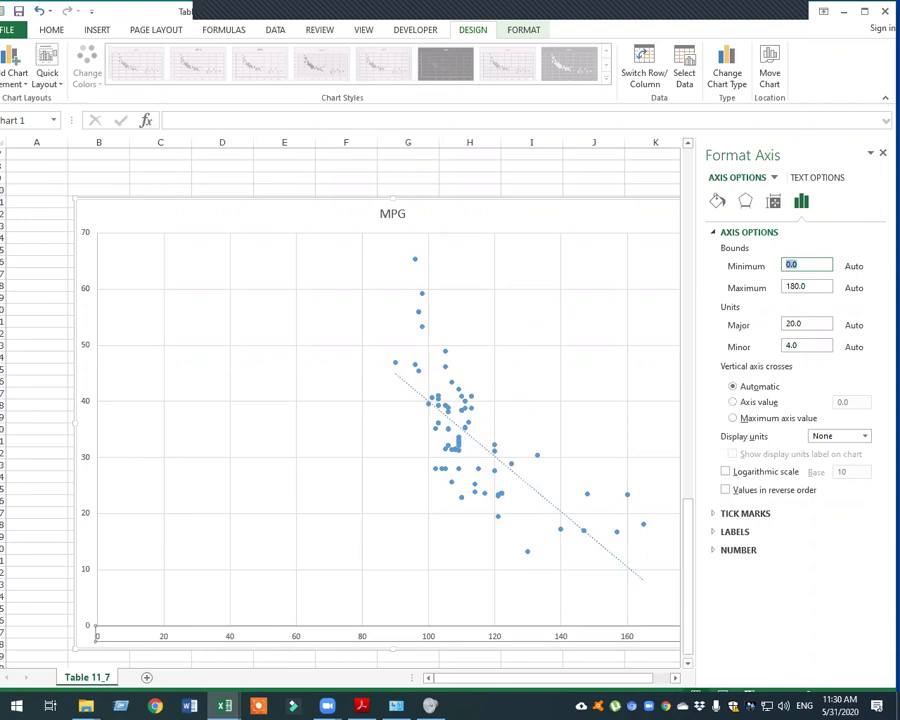
type("80")
key("Return")
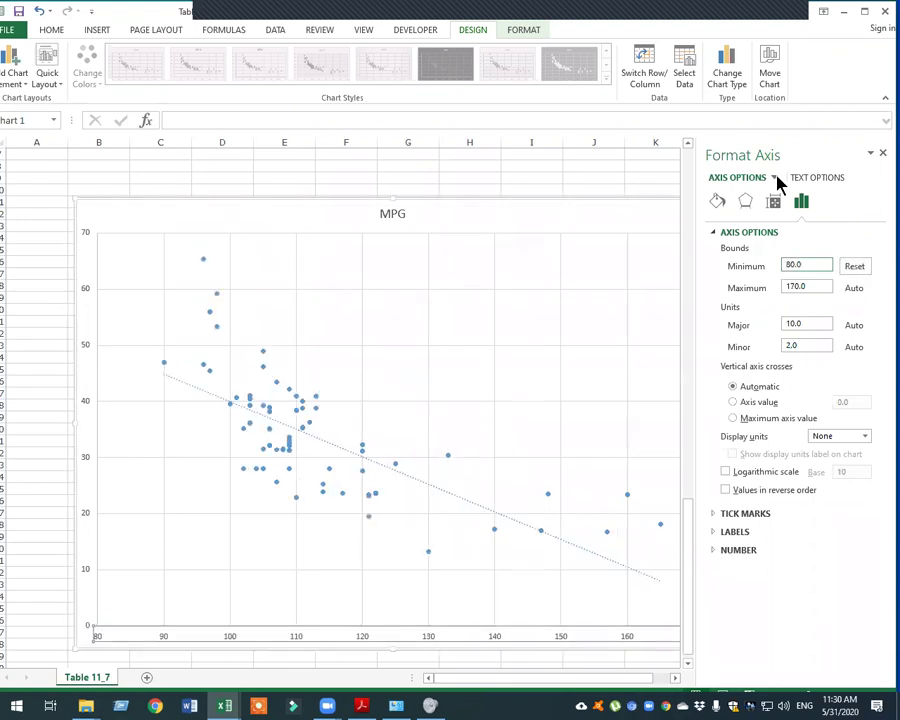
left_click(876, 154)
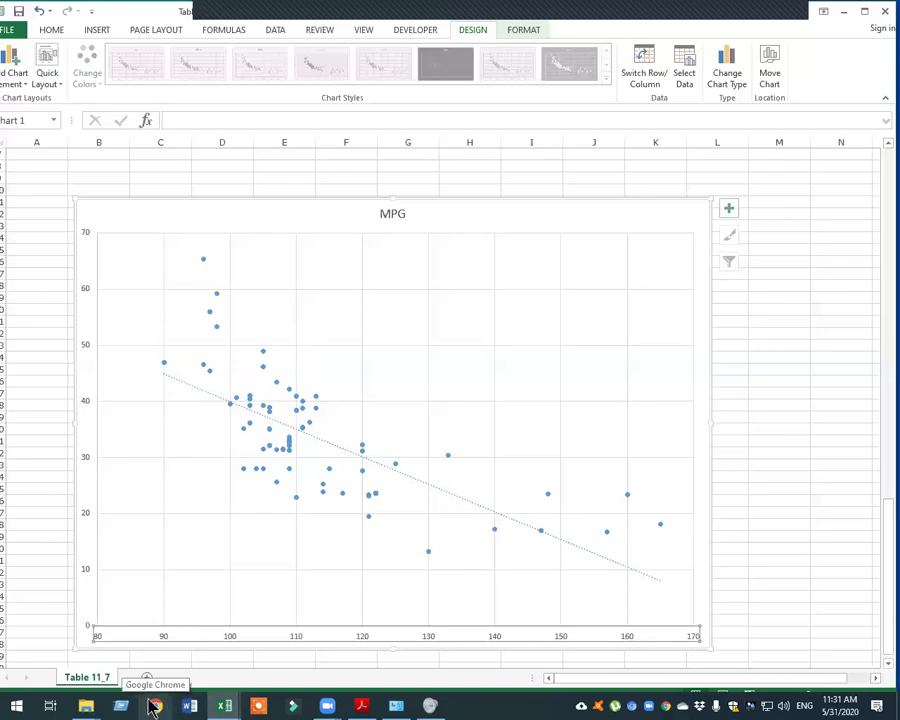
Switch to File Explorer and preview the classical assumptions slides of Lecture 2 part 2 in the Desktop's WEEKEND\Econometrics folder
mouse_move(89, 707)
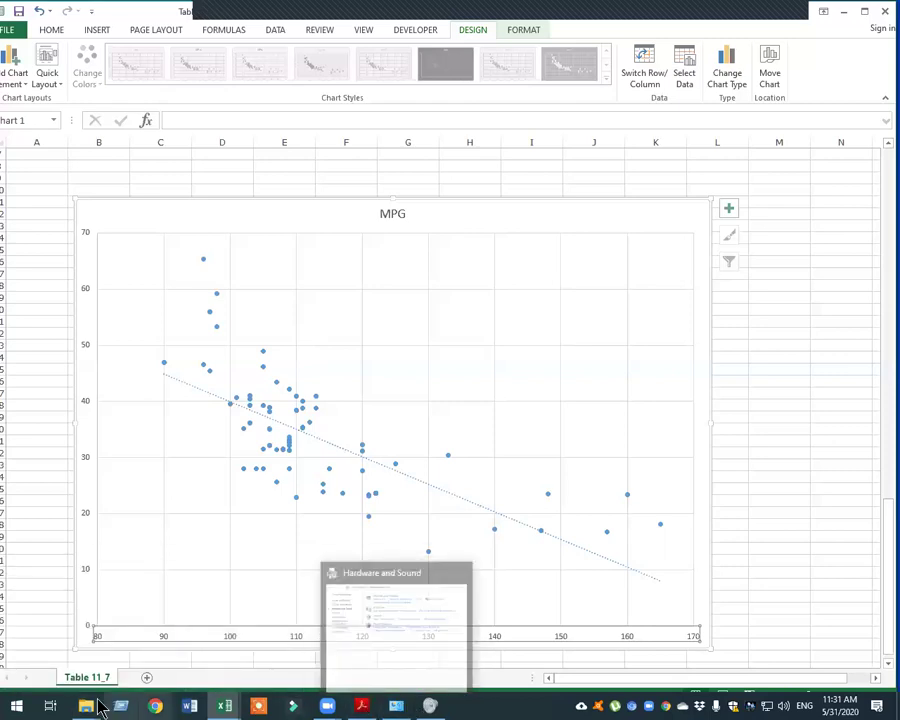
left_click(133, 662)
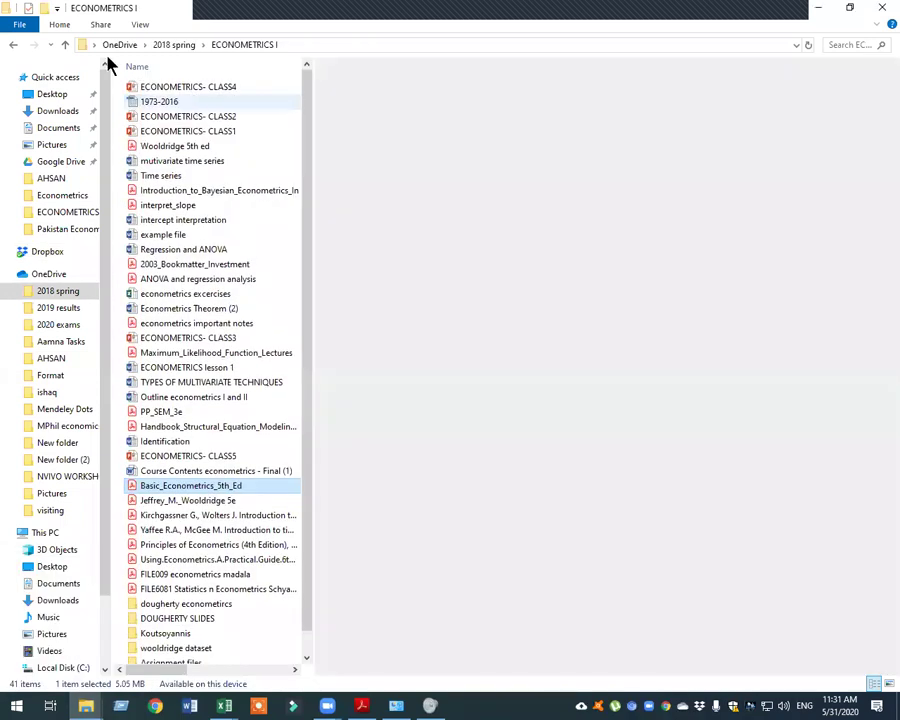
key("alt+Up")
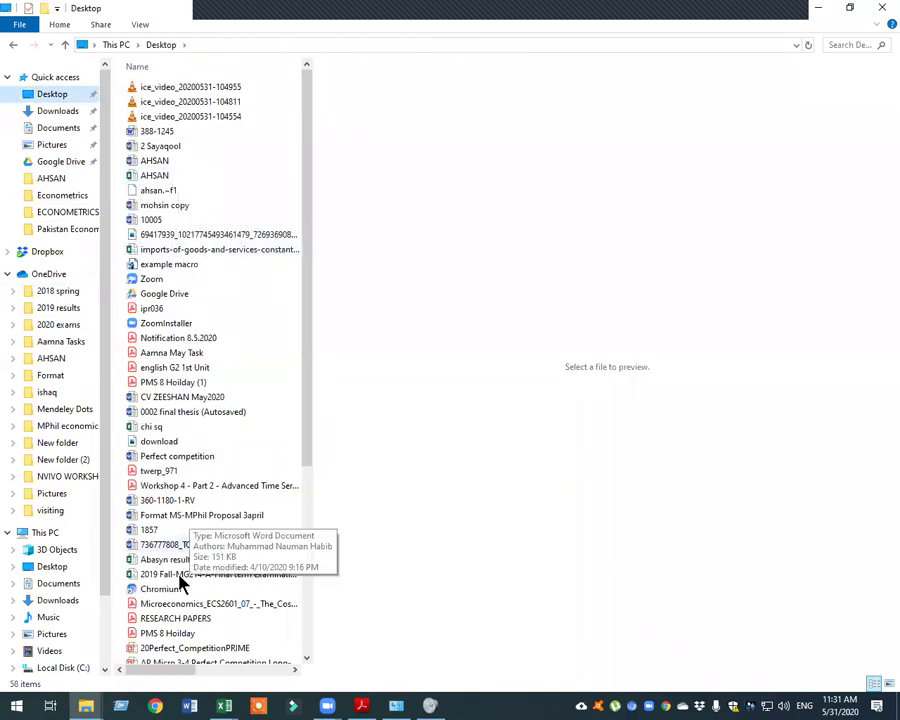
scroll(181, 585, "down", 6)
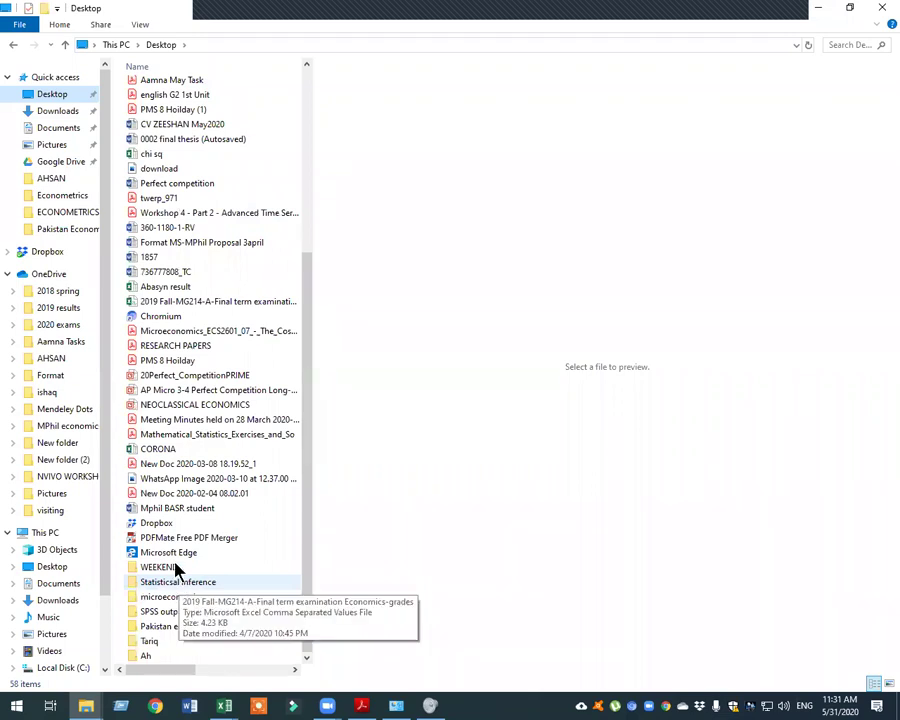
double_click(159, 567)
double_click(180, 88)
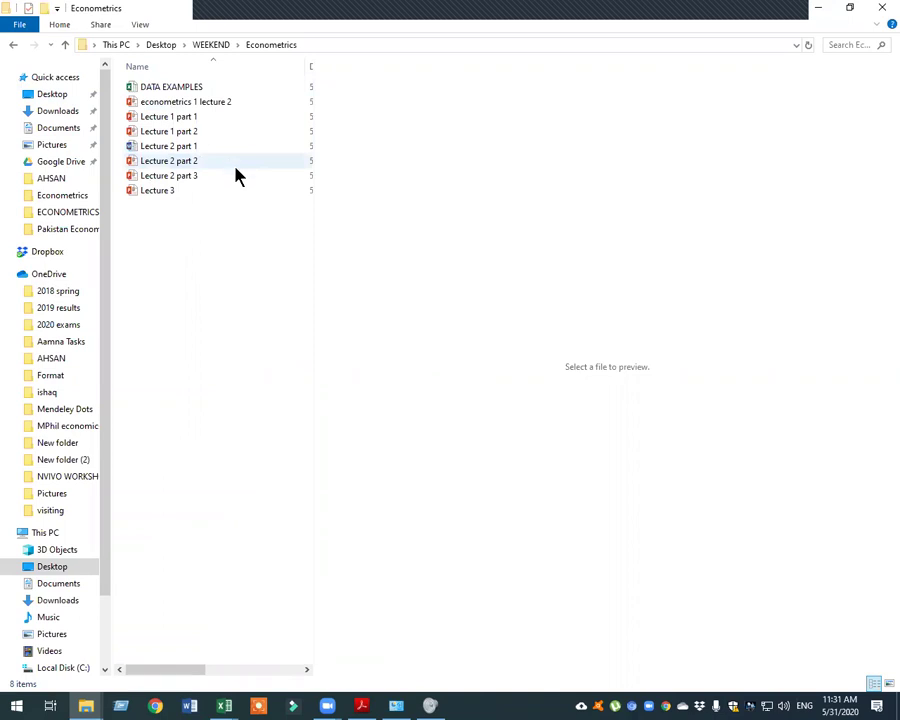
left_click(236, 166)
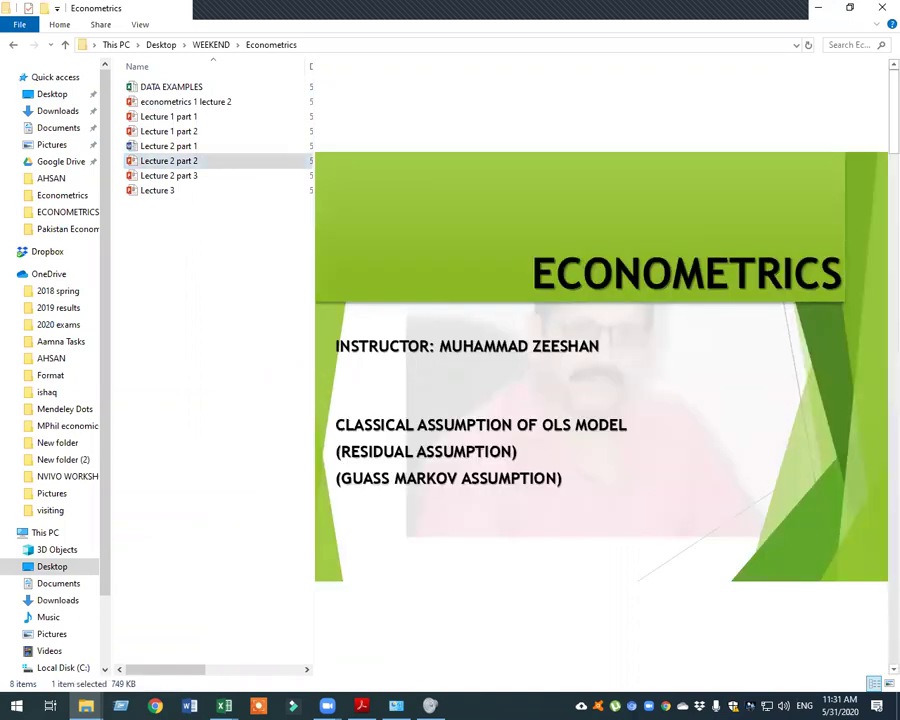
scroll(600, 366, "down", 1)
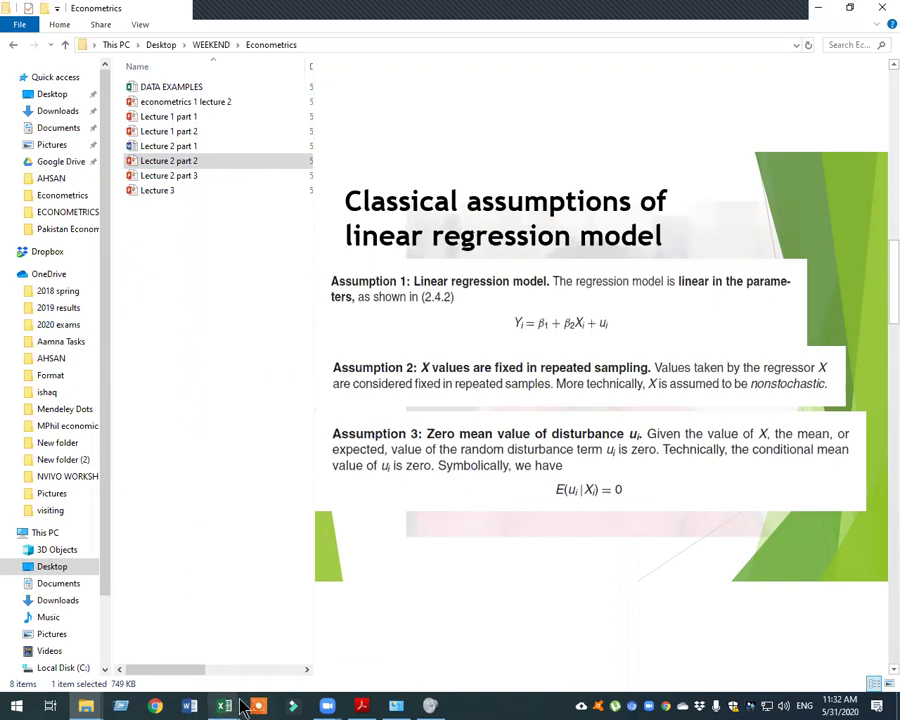
Return to the Table 11_7 workbook in Excel and examine how the MPG points spread around the trendline
mouse_move(230, 706)
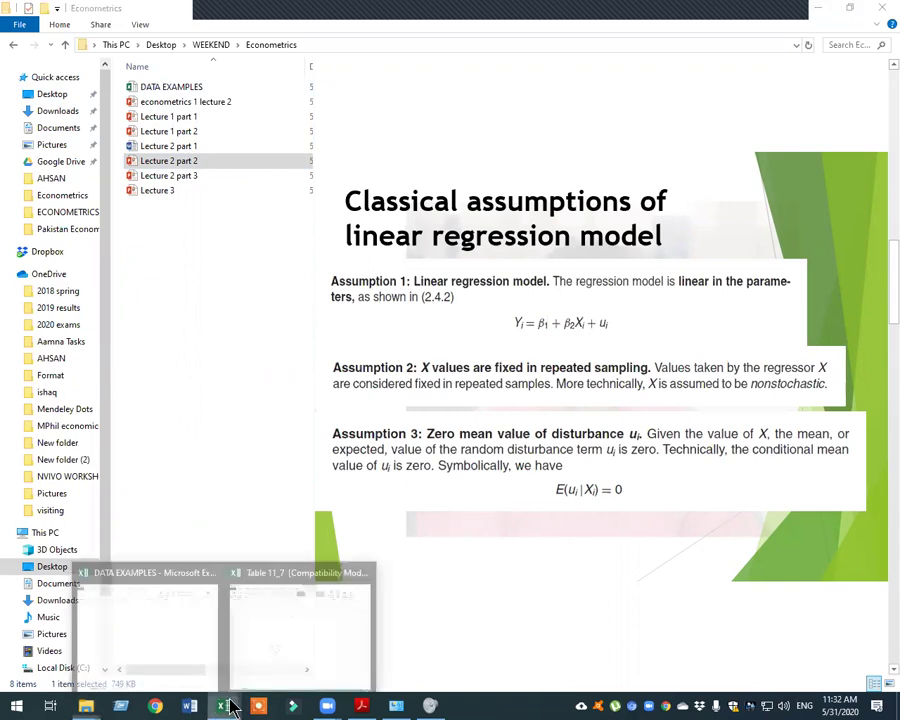
left_click(300, 620)
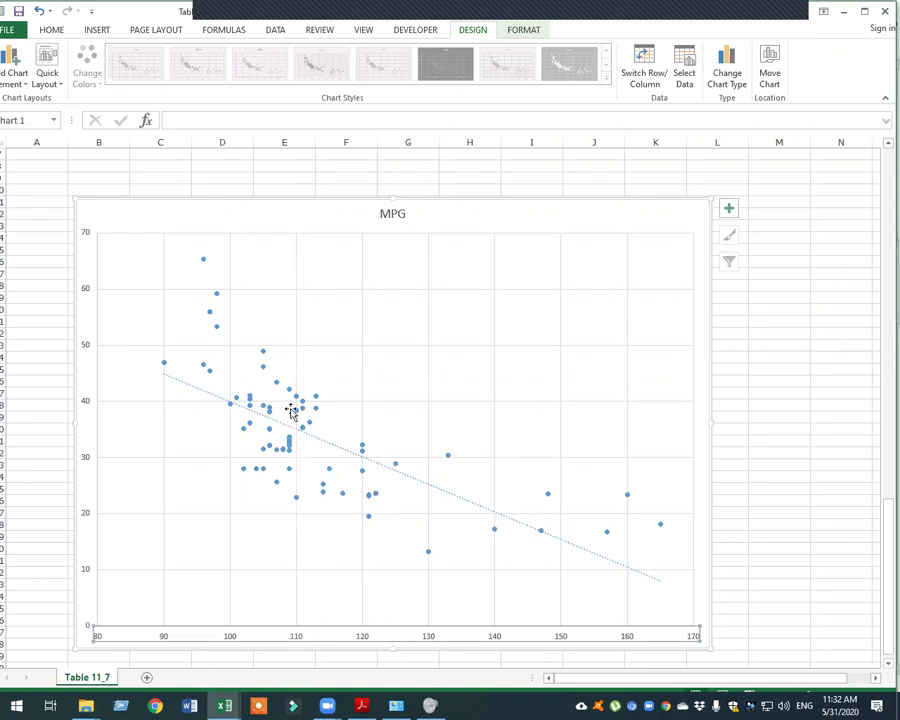
mouse_move(290, 396)
mouse_move(251, 425)
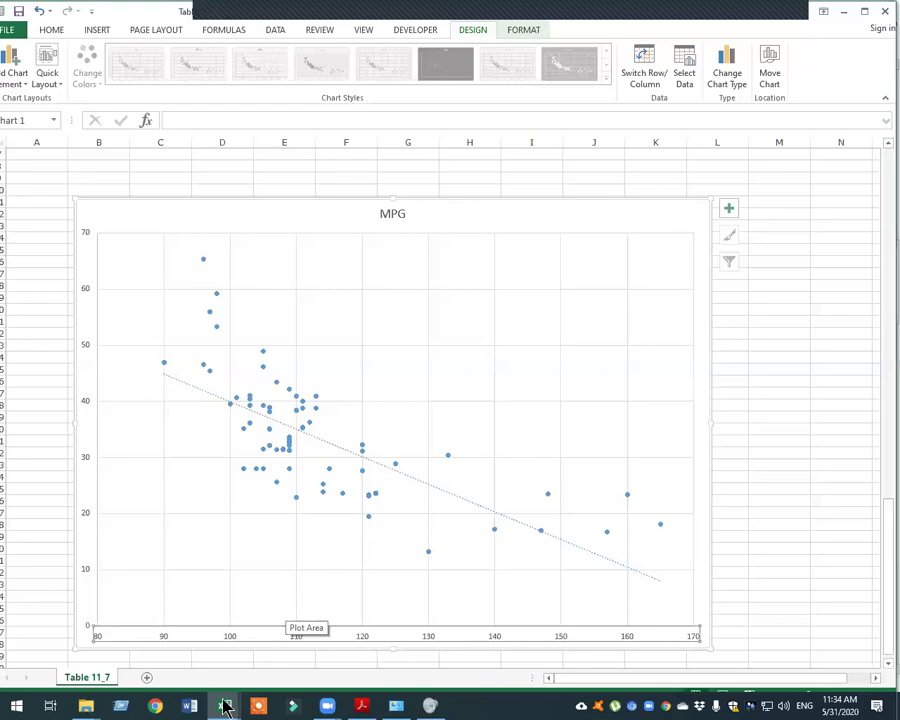
Revisit the slide with Assumptions 1 to 3 in File Explorer and return to the Table 11_7 workbook
left_click(155, 706)
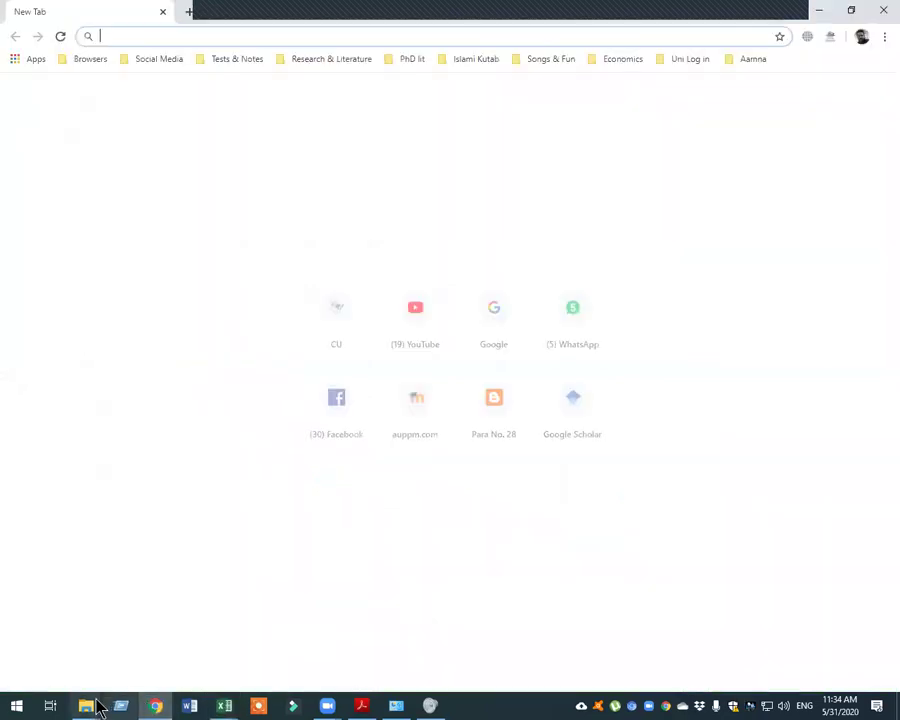
left_click(228, 625)
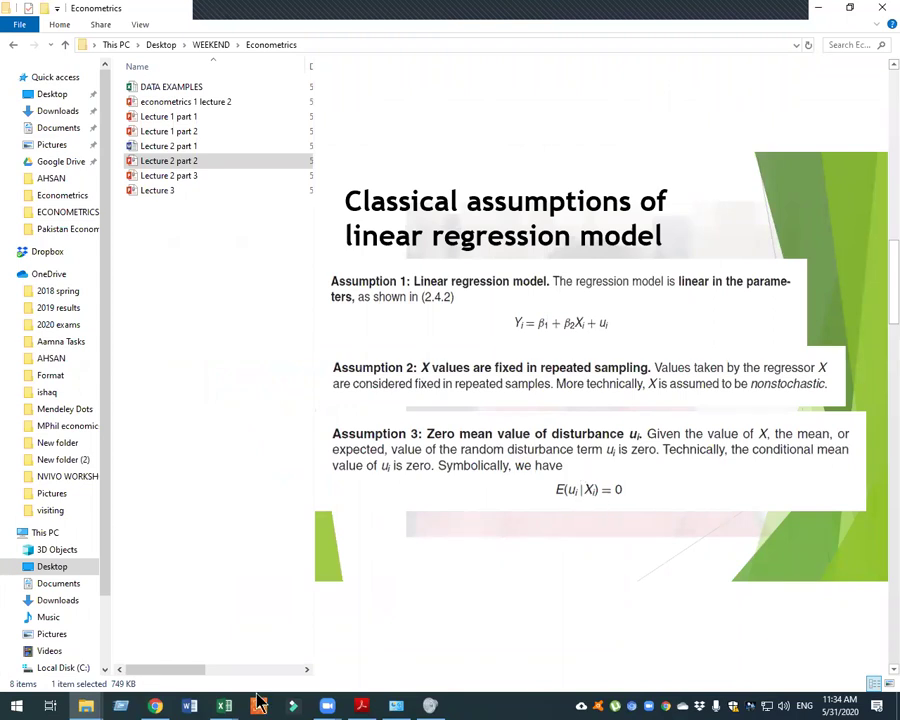
mouse_move(224, 706)
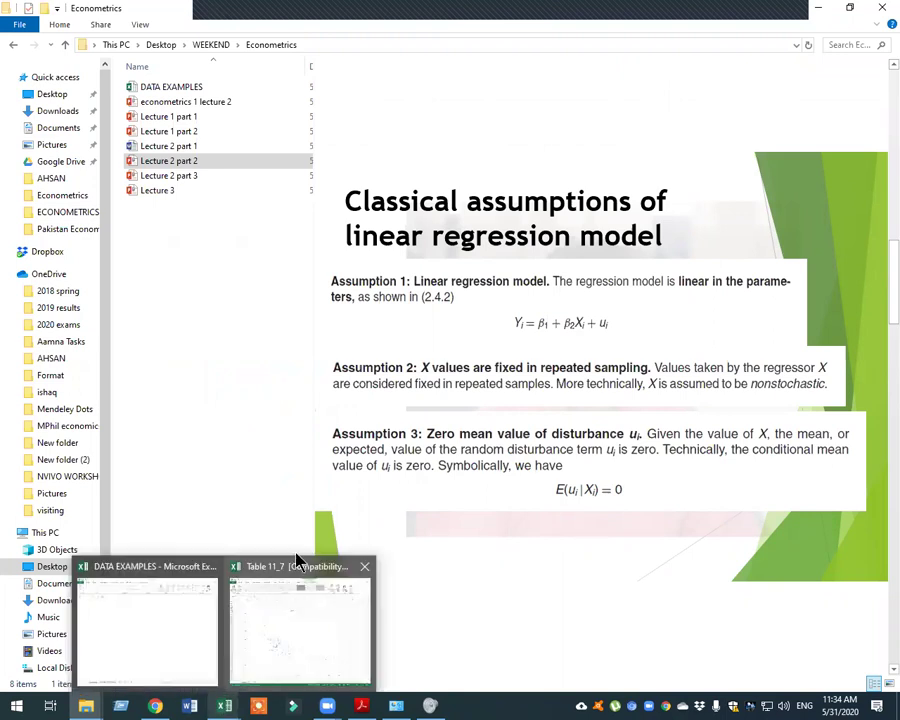
left_click(300, 640)
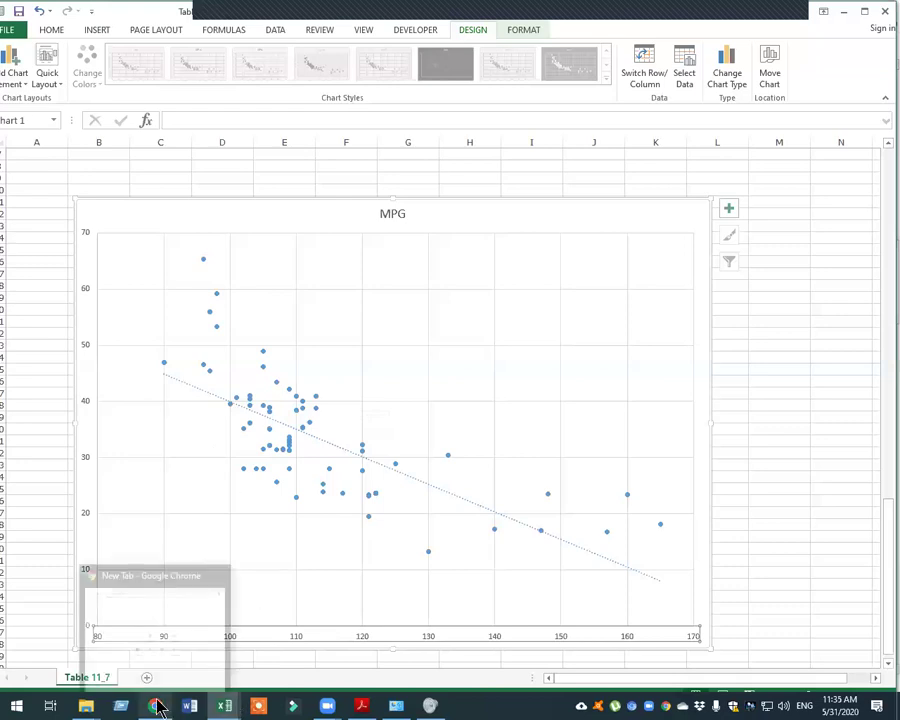
Review the Assumption 4 homoscedasticity slide in File Explorer and compare it with the MPG chart in Excel
mouse_move(86, 706)
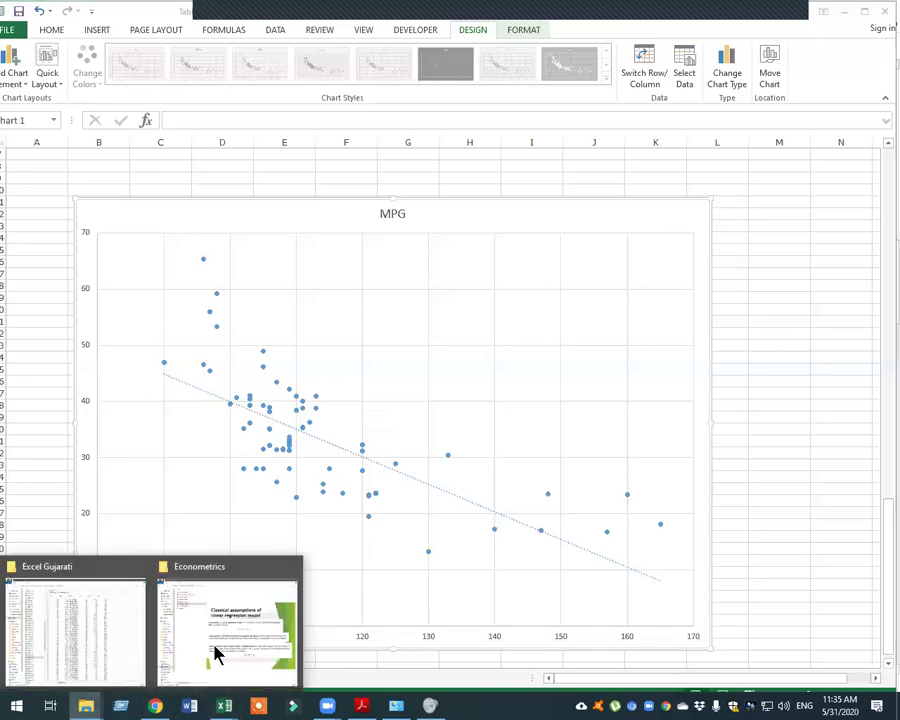
left_click(218, 655)
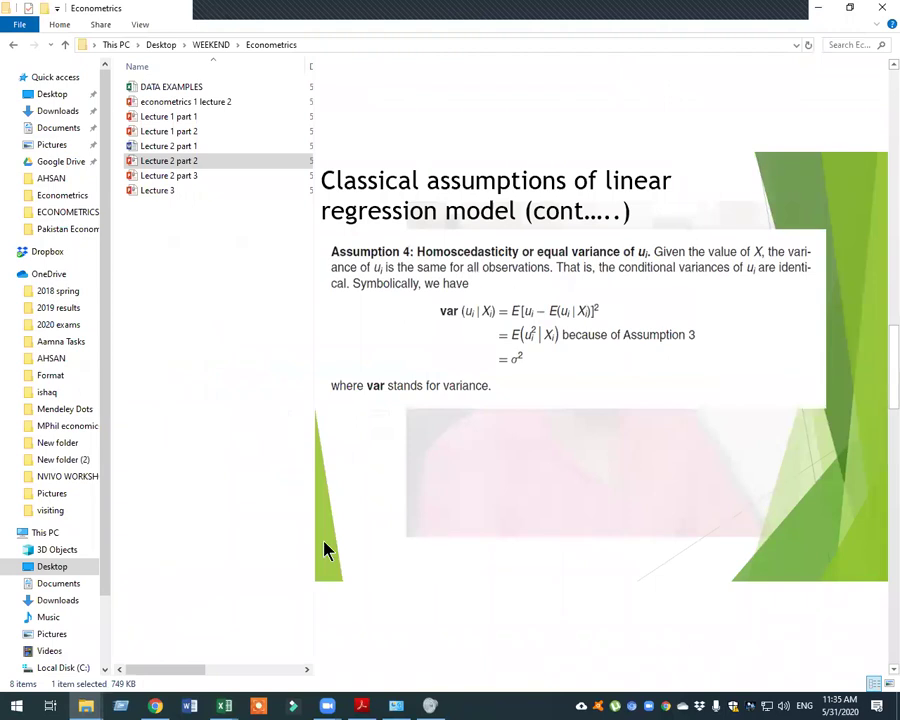
left_click(224, 707)
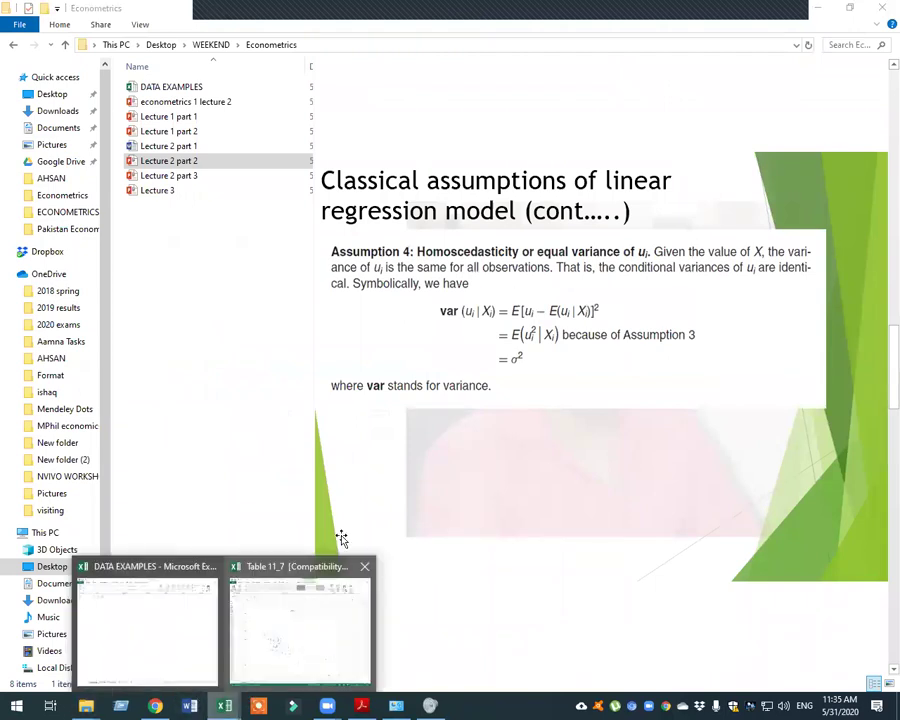
left_click(300, 610)
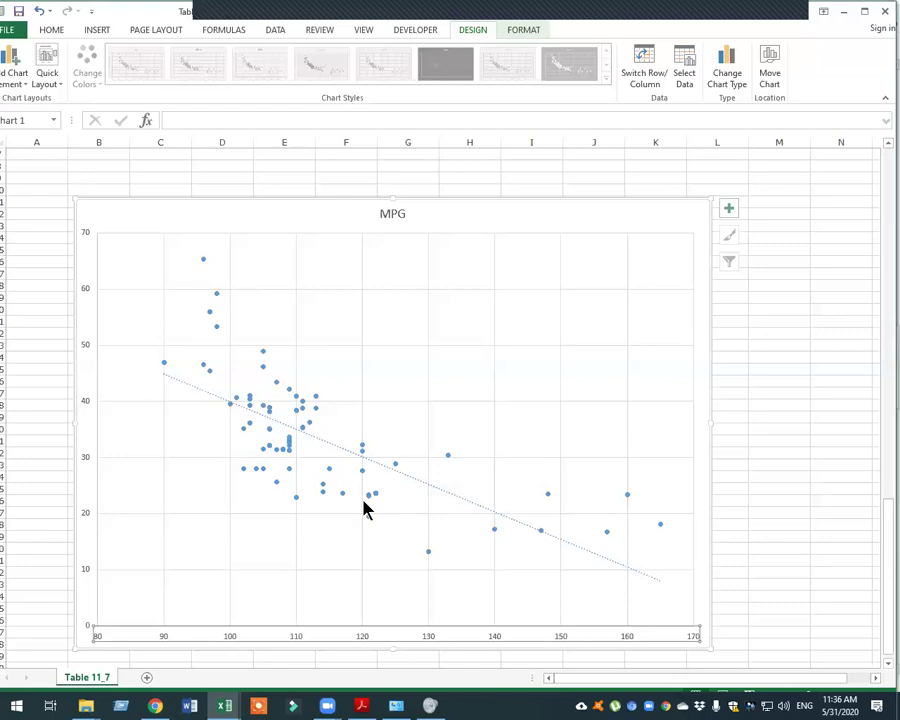
mouse_move(368, 504)
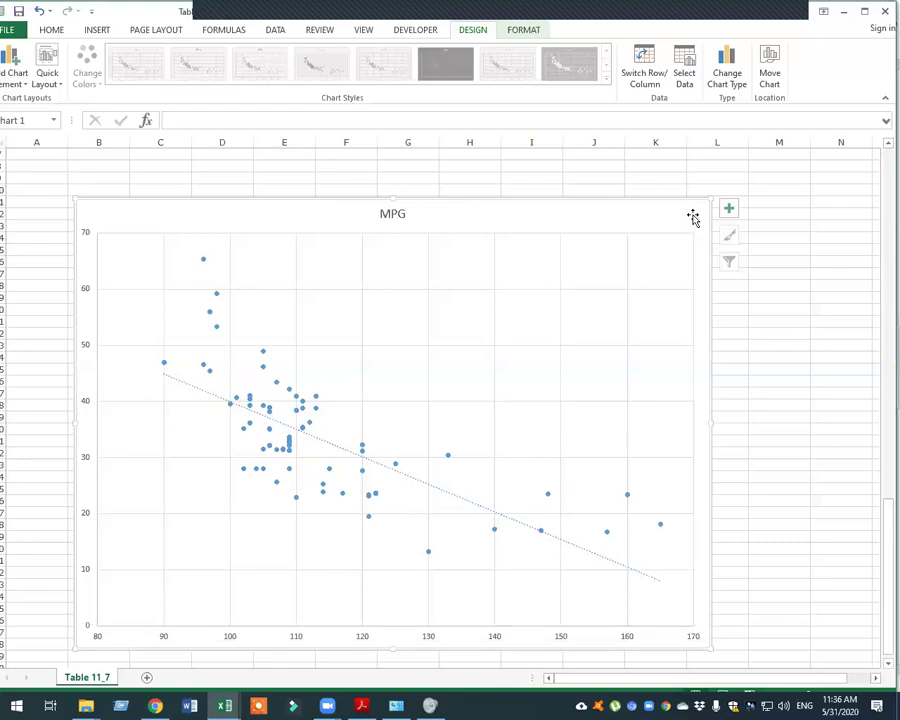
Delete the MPG chart and select the SP header cell in column G
key("Delete")
scroll(427, 332, "up", 10)
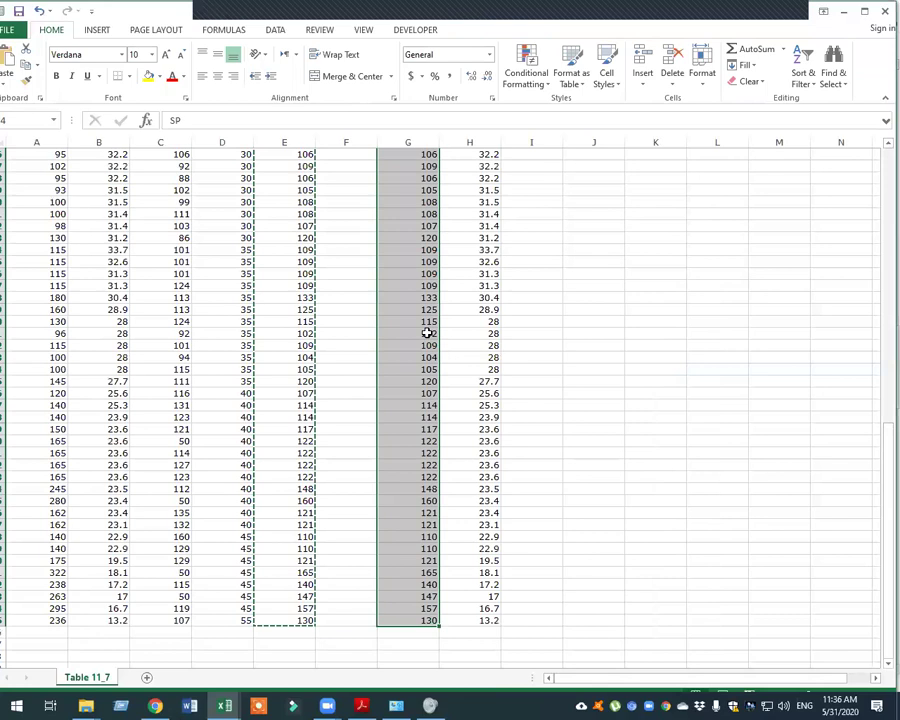
scroll(412, 198, "up", 6)
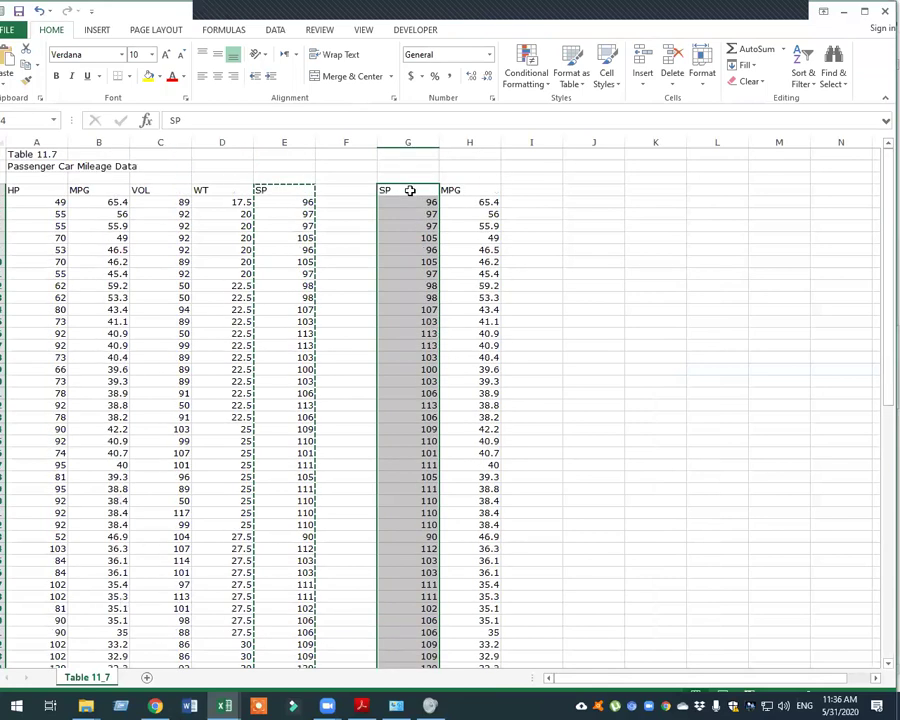
left_click(410, 190)
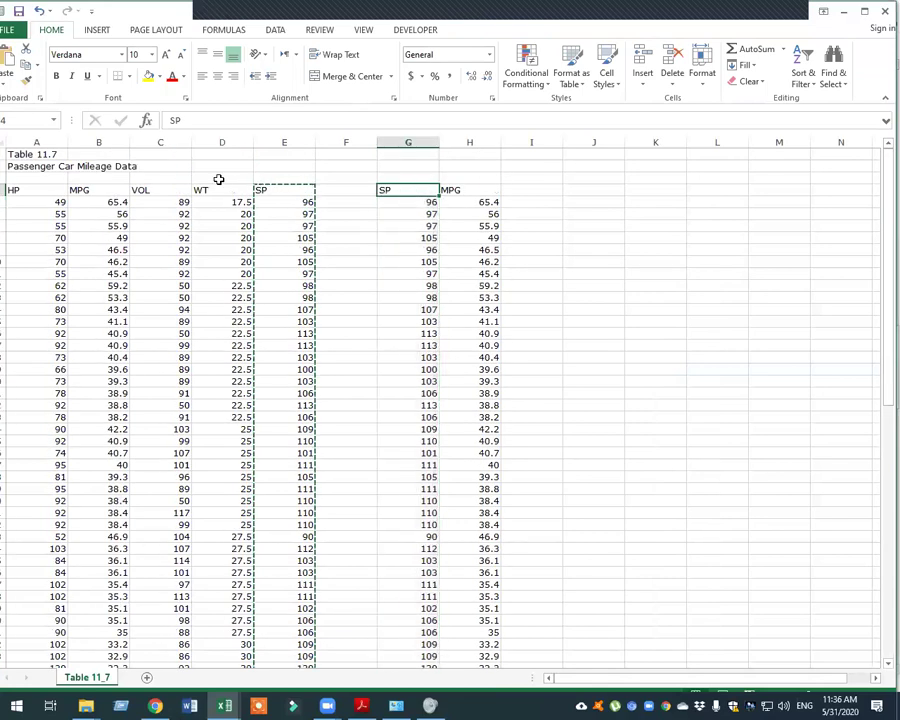
Copy the WT column with its header from column D and paste it over the SP data in column G
left_click_drag(213, 188, 209, 638)
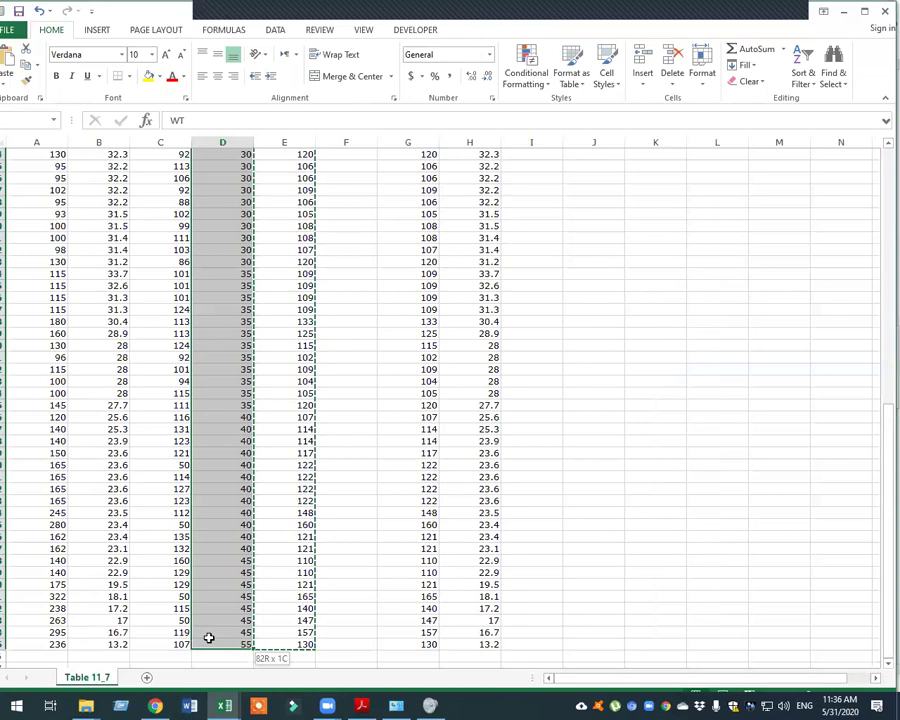
scroll(228, 500, "up", 13)
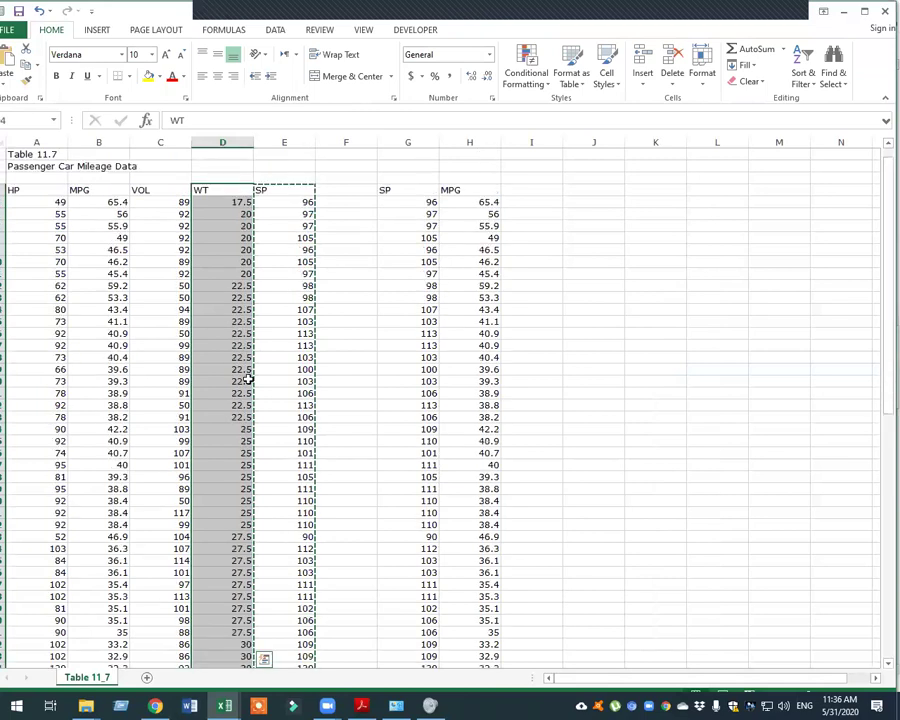
right_click(240, 290)
key("c")
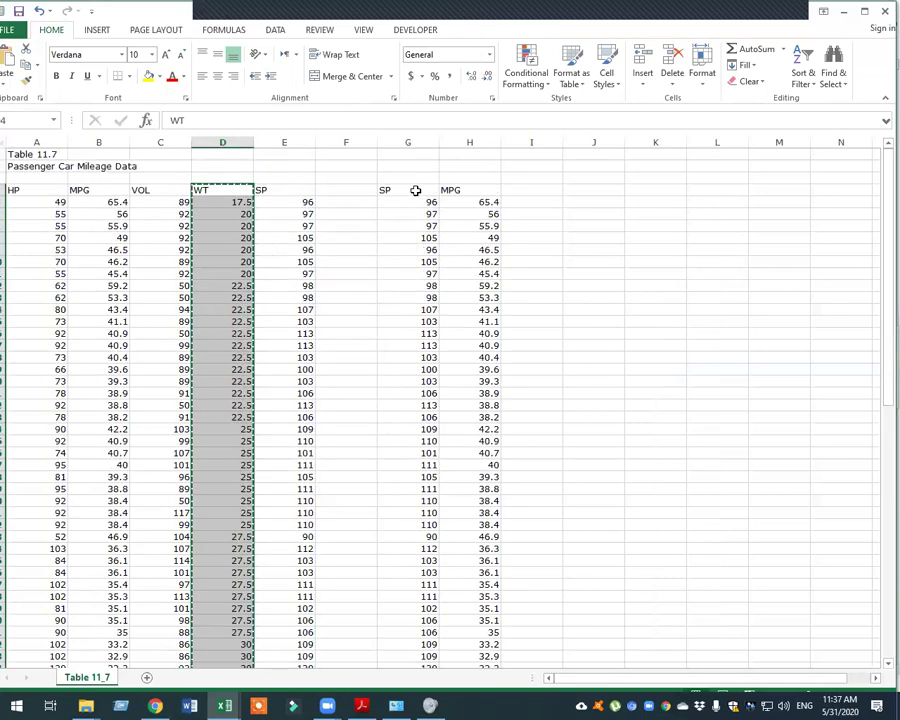
right_click(415, 190)
left_click(464, 253)
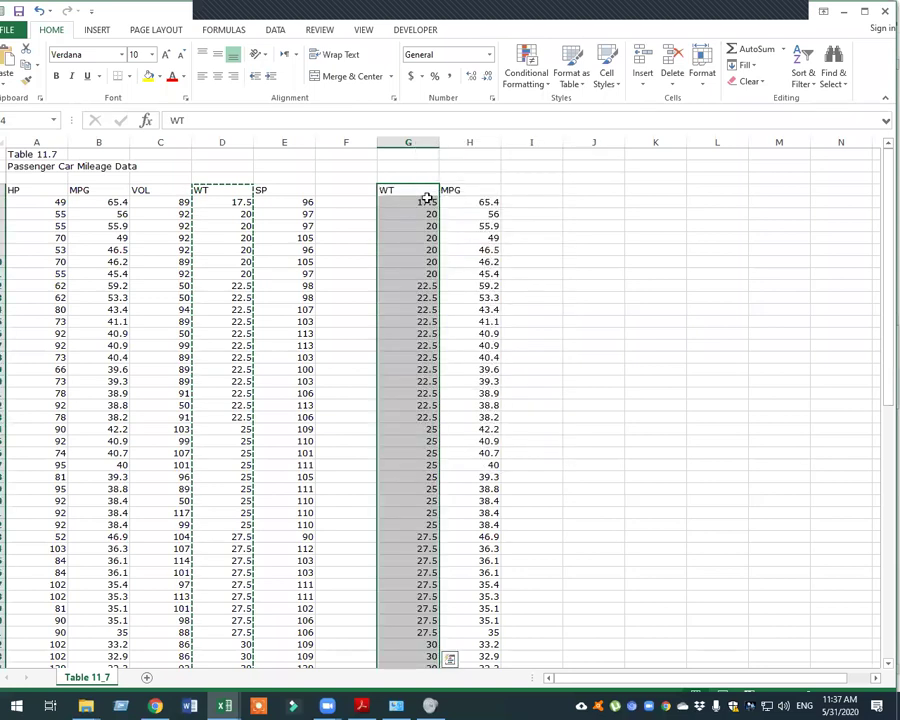
Insert a scatter chart of MPG against WT from the complete data in columns G and H, including headers
left_click_drag(408, 190, 470, 190)
left_click_drag(450, 705, 459, 643)
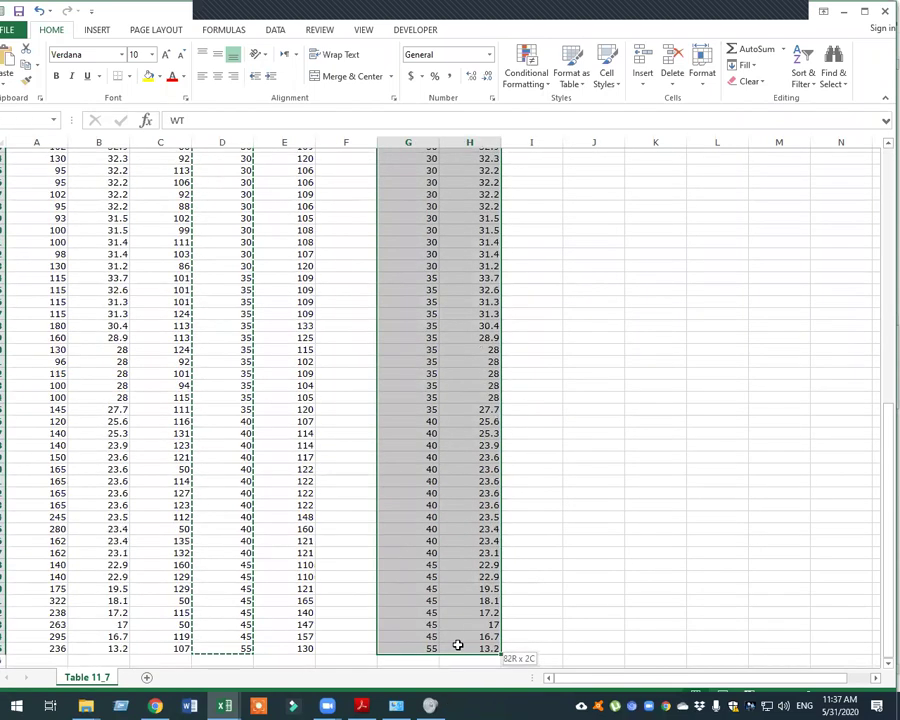
key("ctrl+BackSpace")
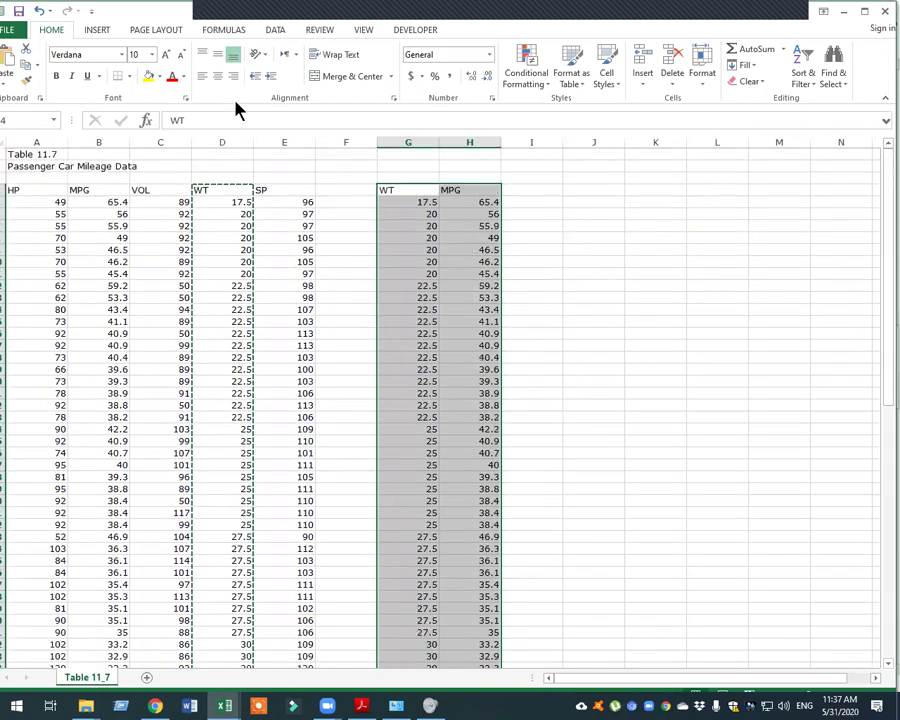
left_click(95, 30)
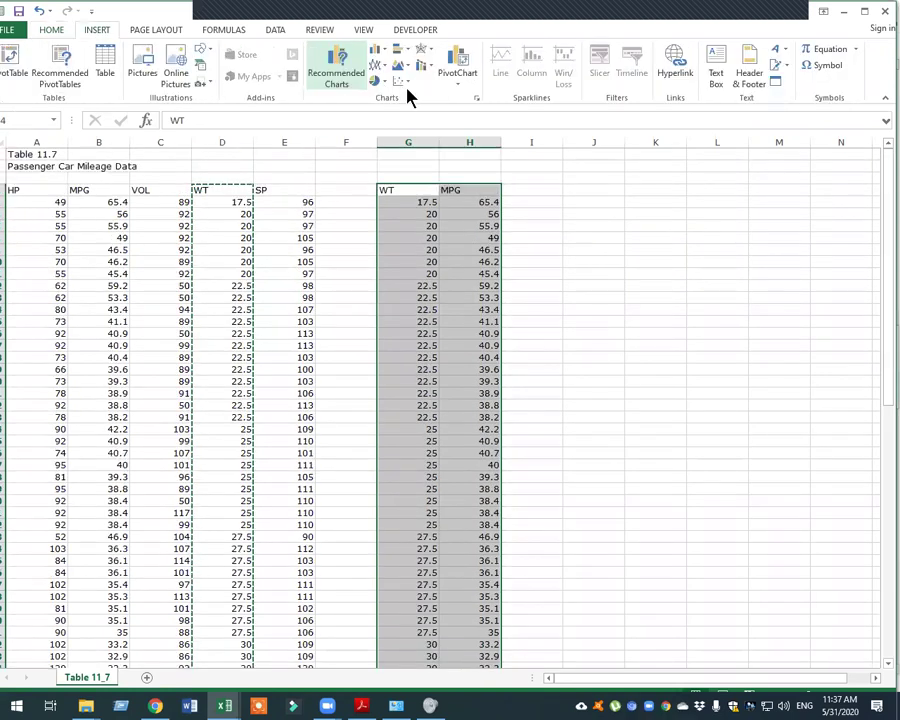
left_click(421, 65)
left_click(412, 124)
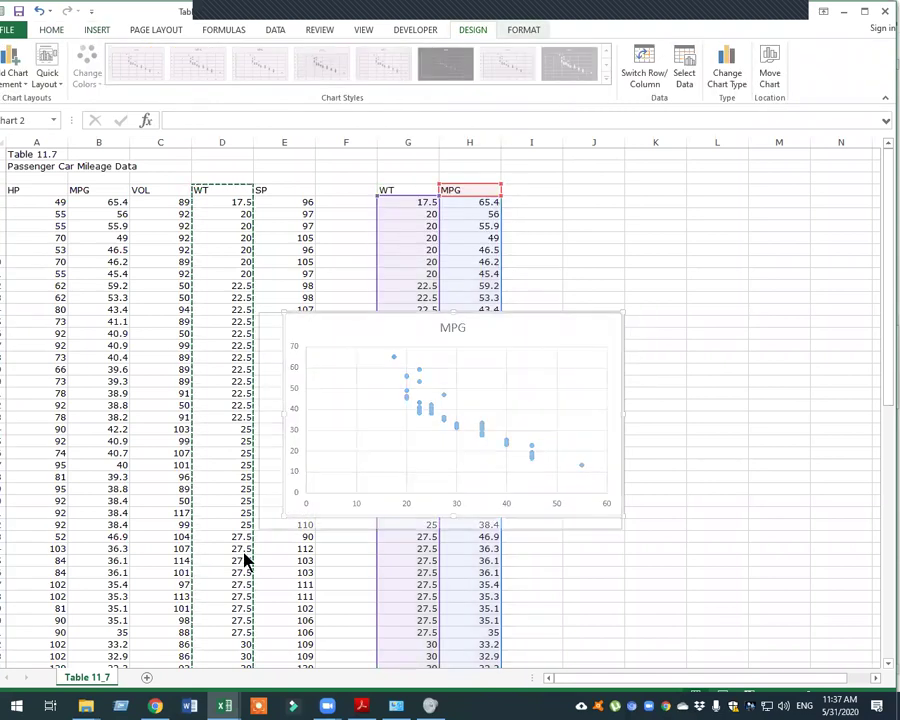
Enlarge the MPG chart to cover most of the sheet and add a linear trendline
key("Escape")
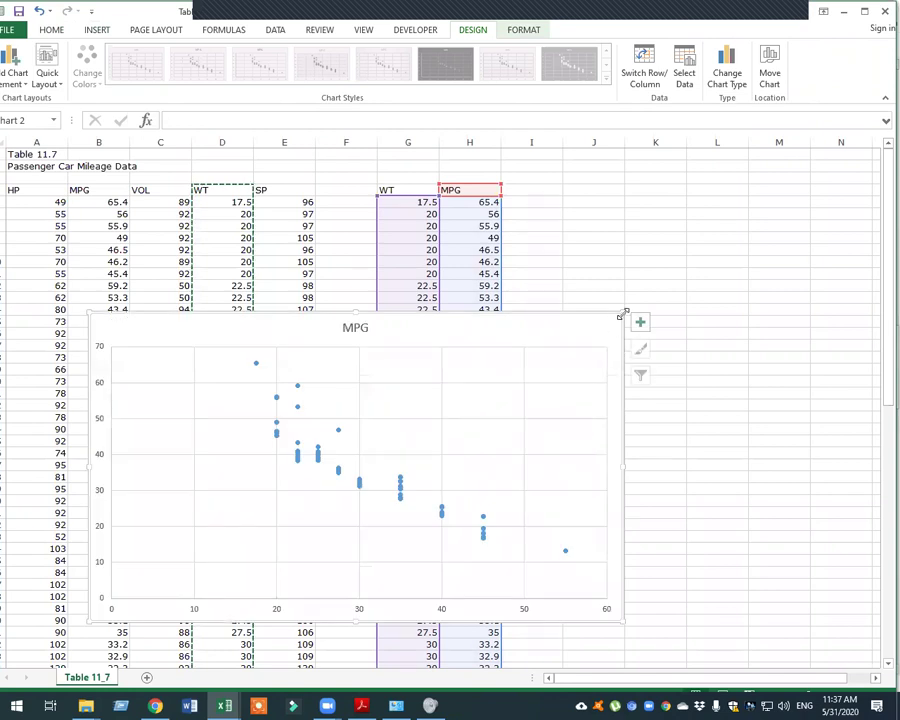
left_click_drag(790, 200, 790, 200)
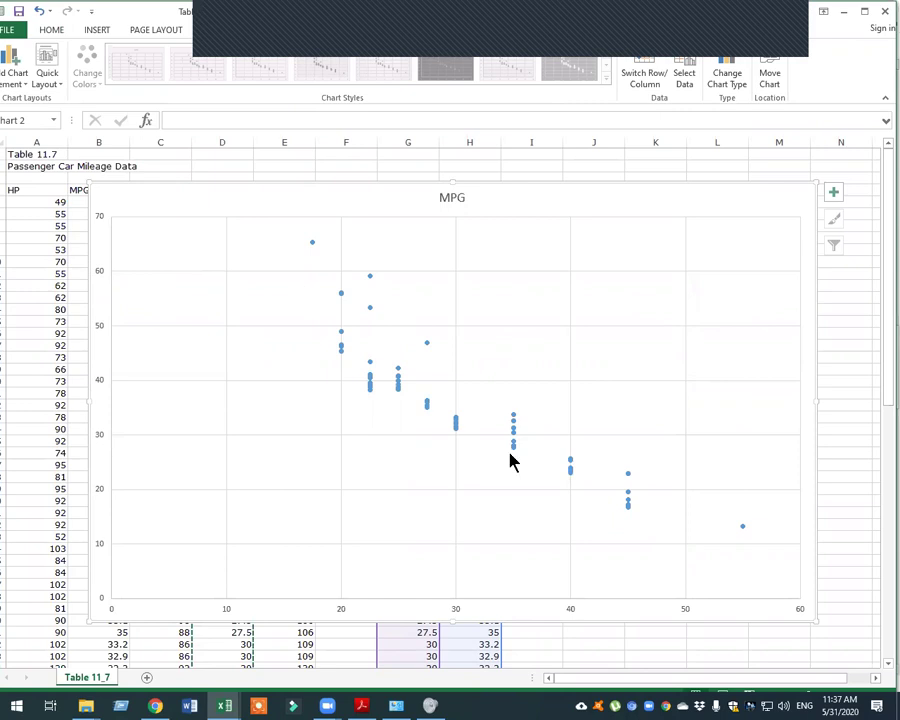
left_click(14, 76)
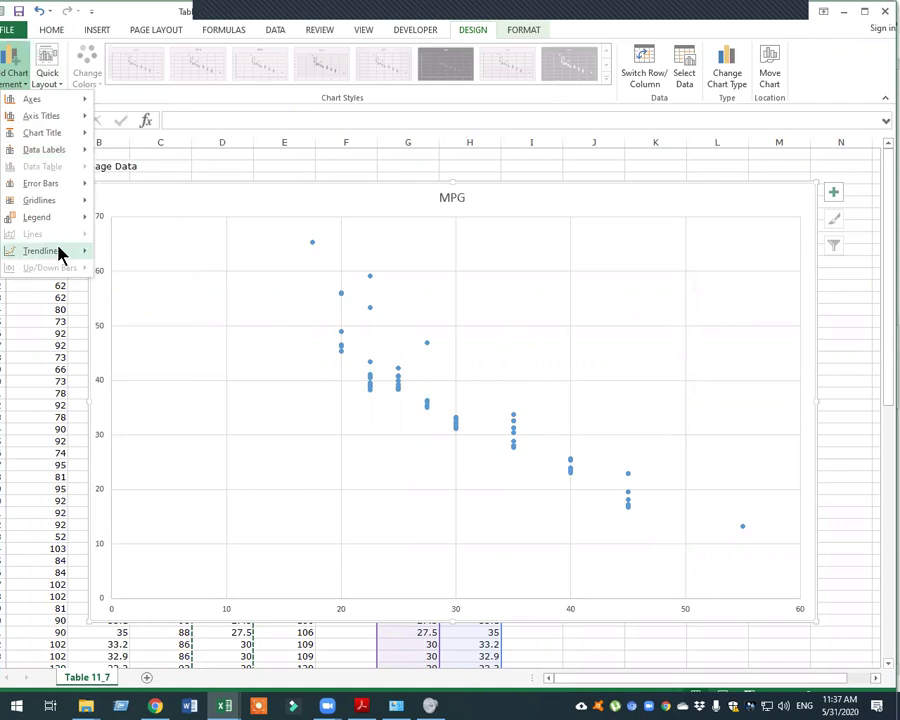
mouse_move(40, 250)
left_click(146, 292)
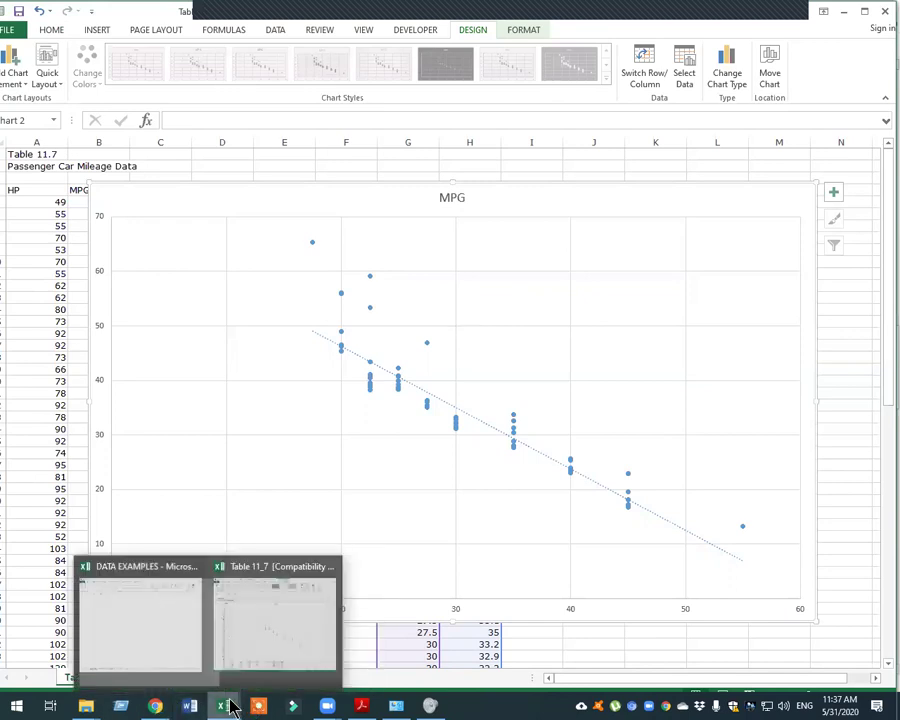
Review the Assumption 4 and Assumption 5 slide text in File Explorer and compare it with the MPG chart in Excel
left_click(239, 643)
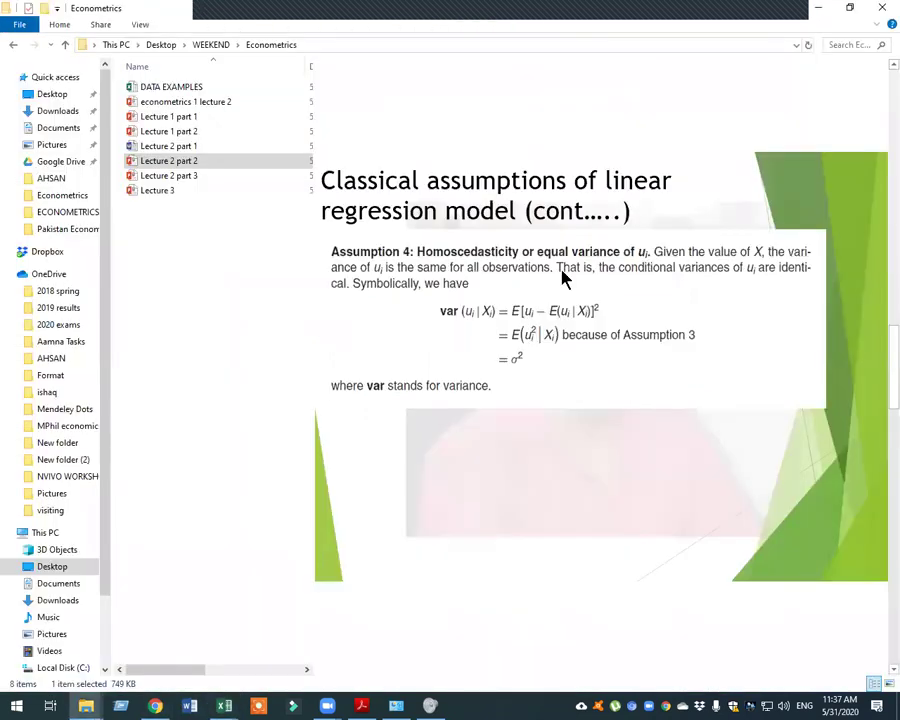
left_click(226, 707)
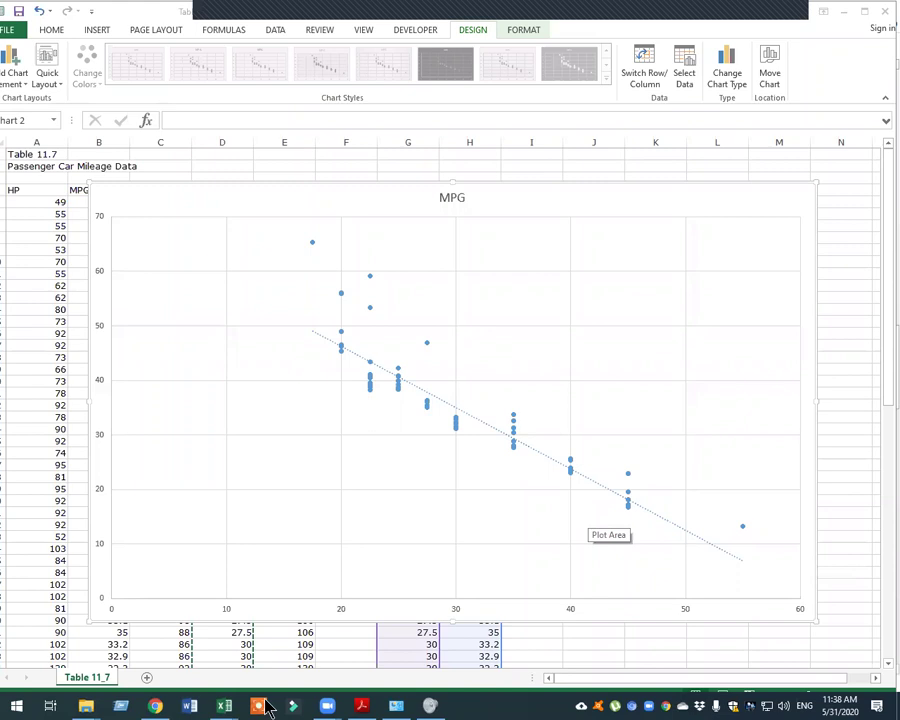
mouse_move(223, 706)
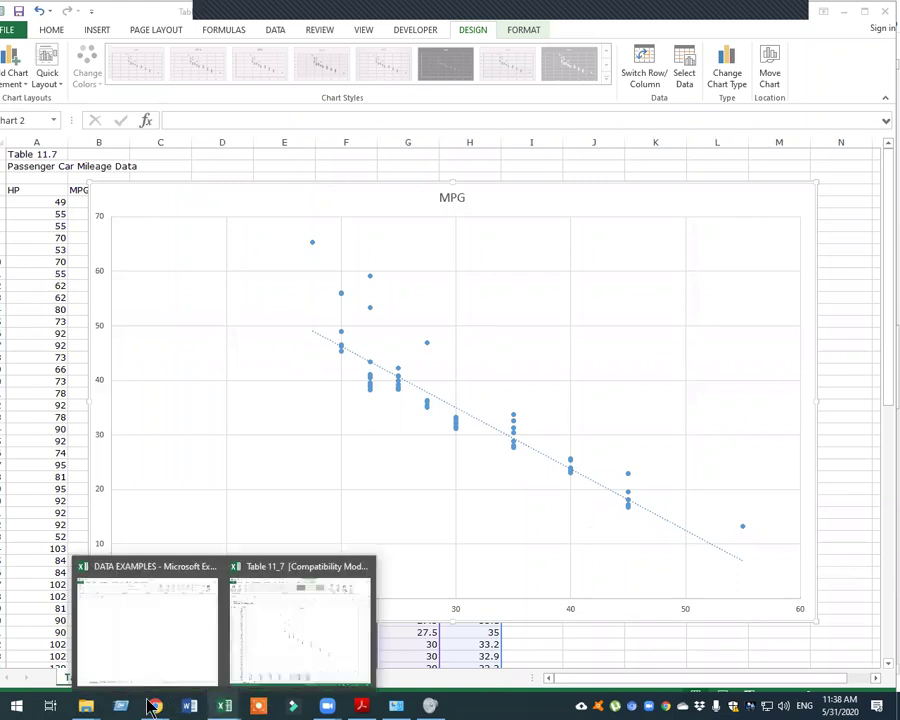
mouse_move(156, 706)
mouse_move(86, 706)
left_click(255, 642)
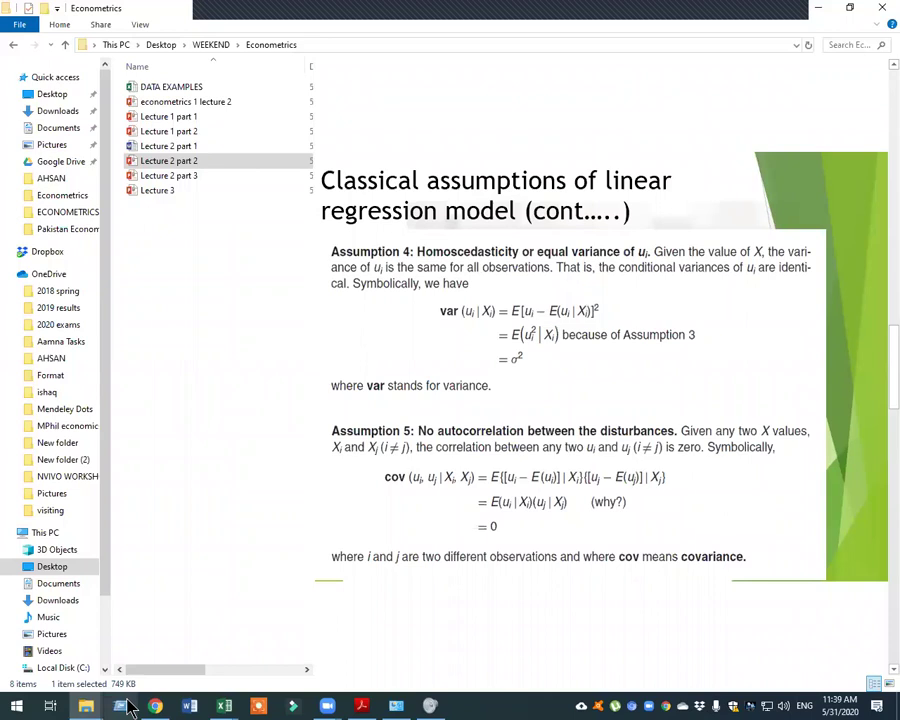
left_click(225, 706)
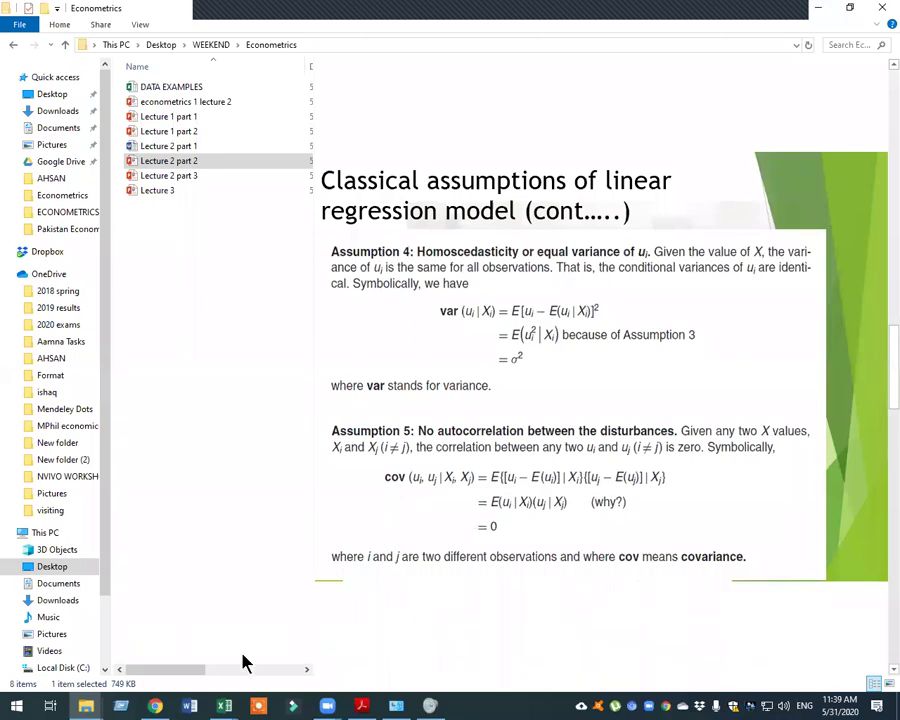
key("alt+Tab")
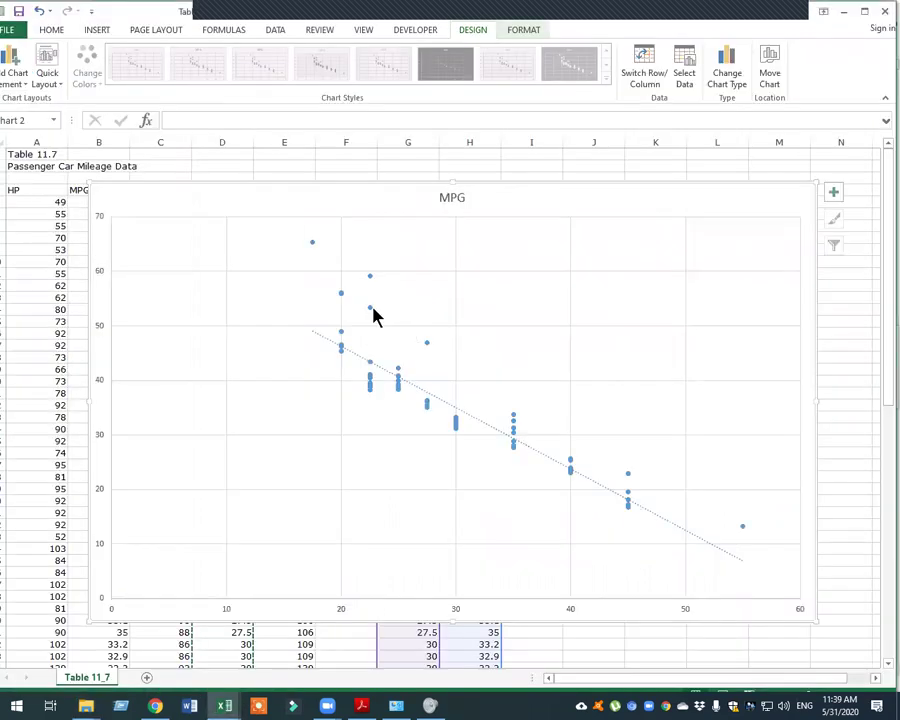
mouse_move(373, 313)
left_click(370, 314)
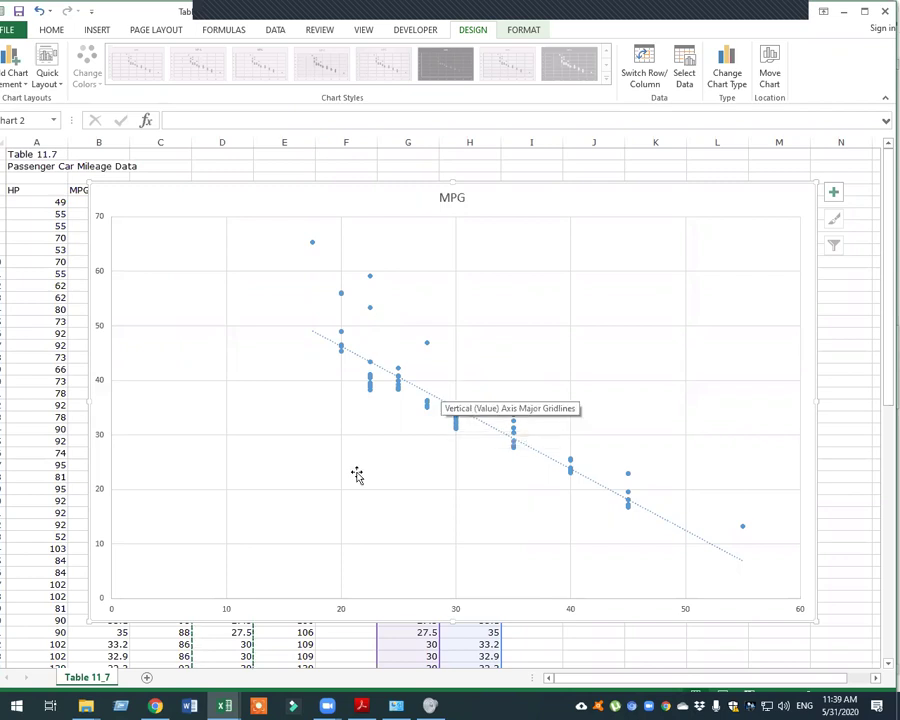
Preview tables in the Excel Gujarati folder in File Explorer and open the savings and income workbook Table 9_2
mouse_move(93, 706)
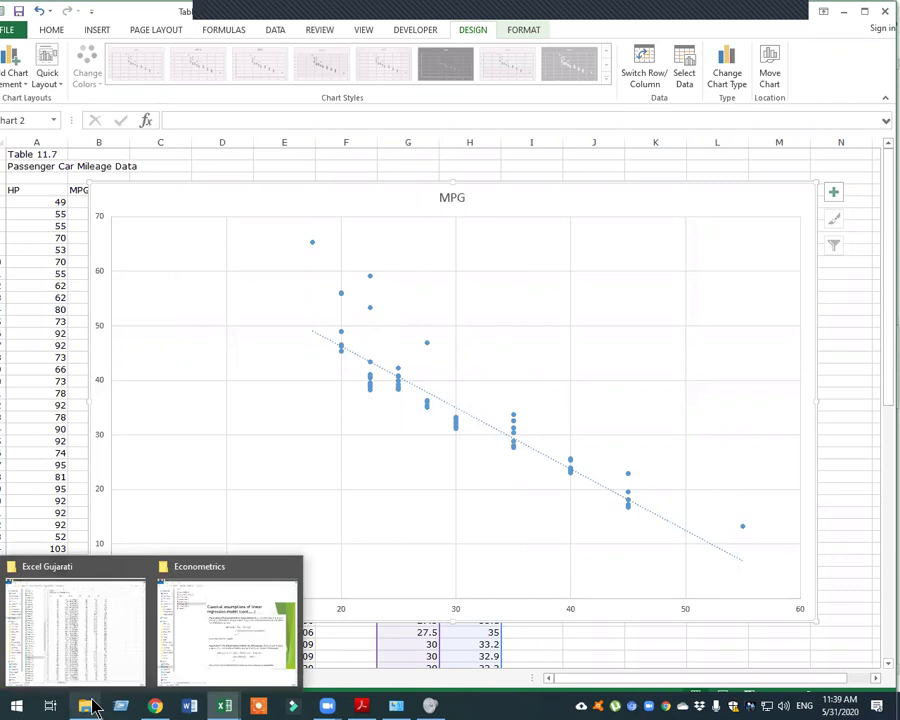
left_click(75, 622)
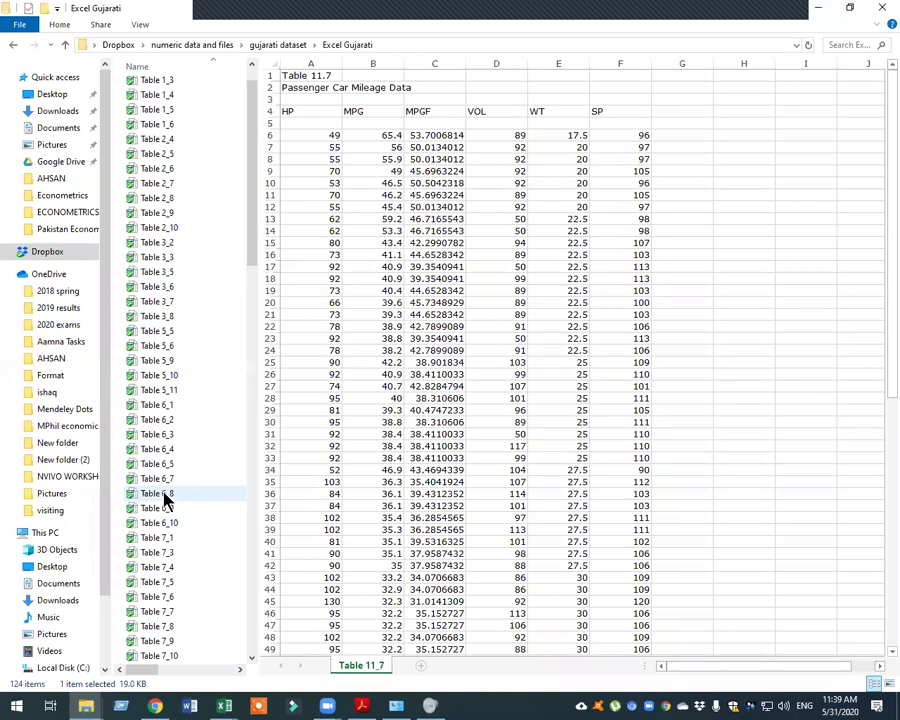
left_click(164, 495)
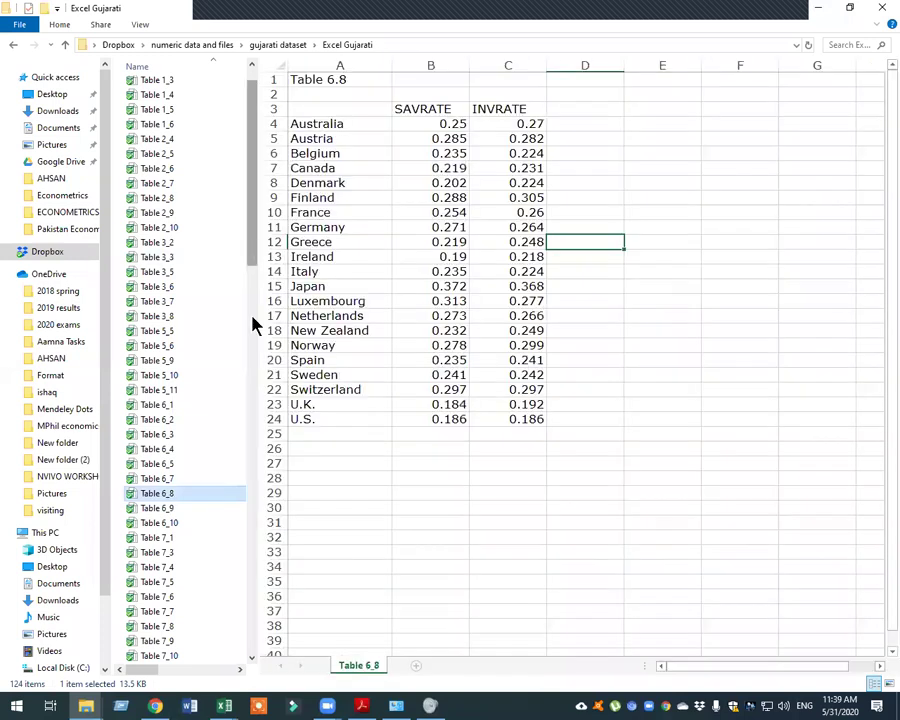
scroll(169, 553, "down", 5)
left_click(157, 553)
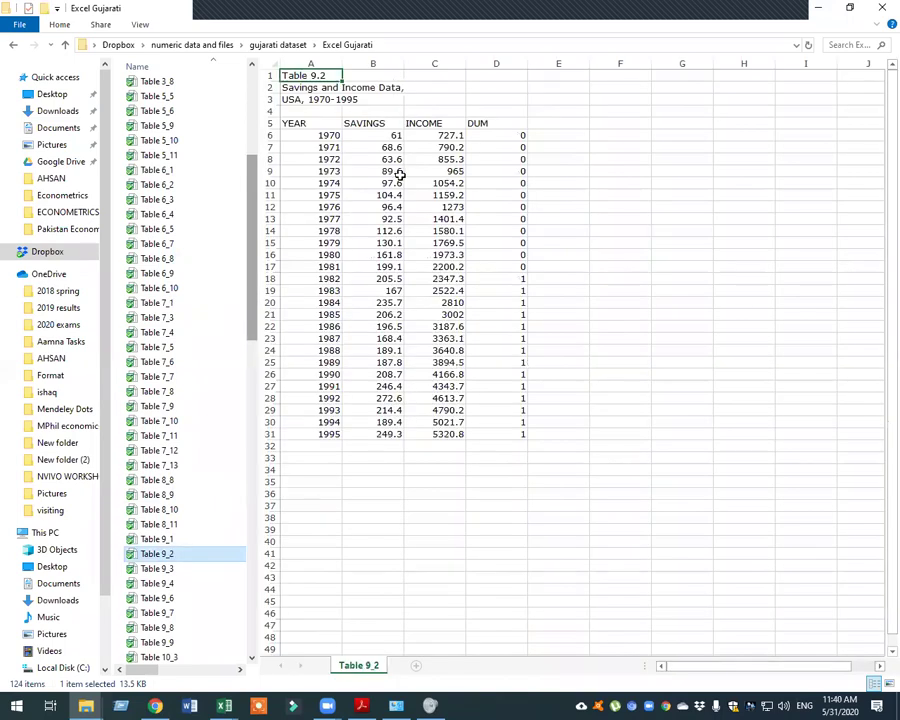
double_click(180, 555)
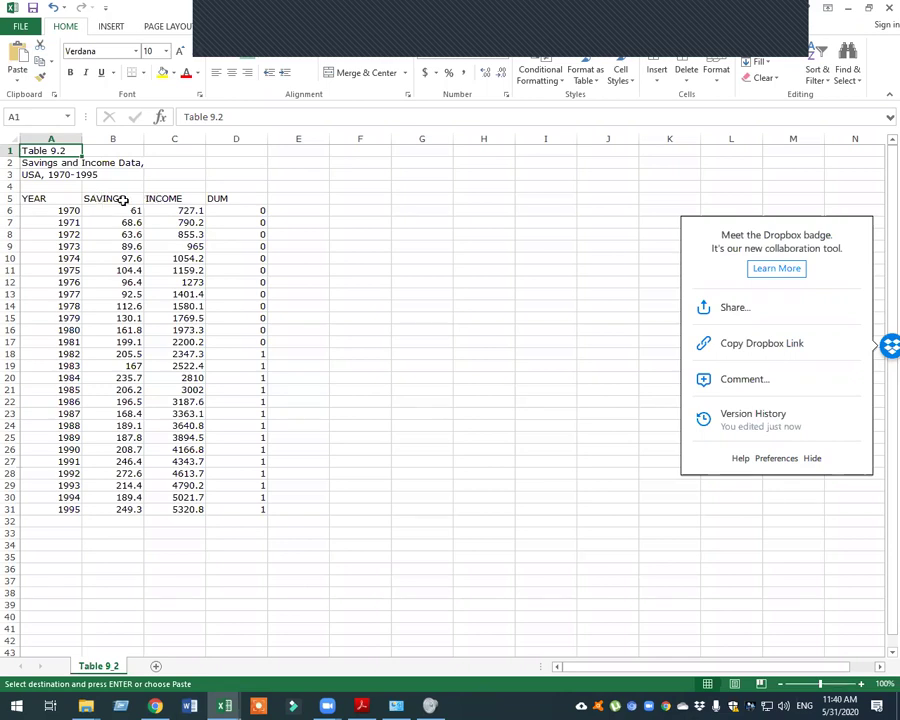
Move the SAVINGS column with its header to column G and the INCOME column to column F, starting in row 5
left_click_drag(123, 200, 126, 506)
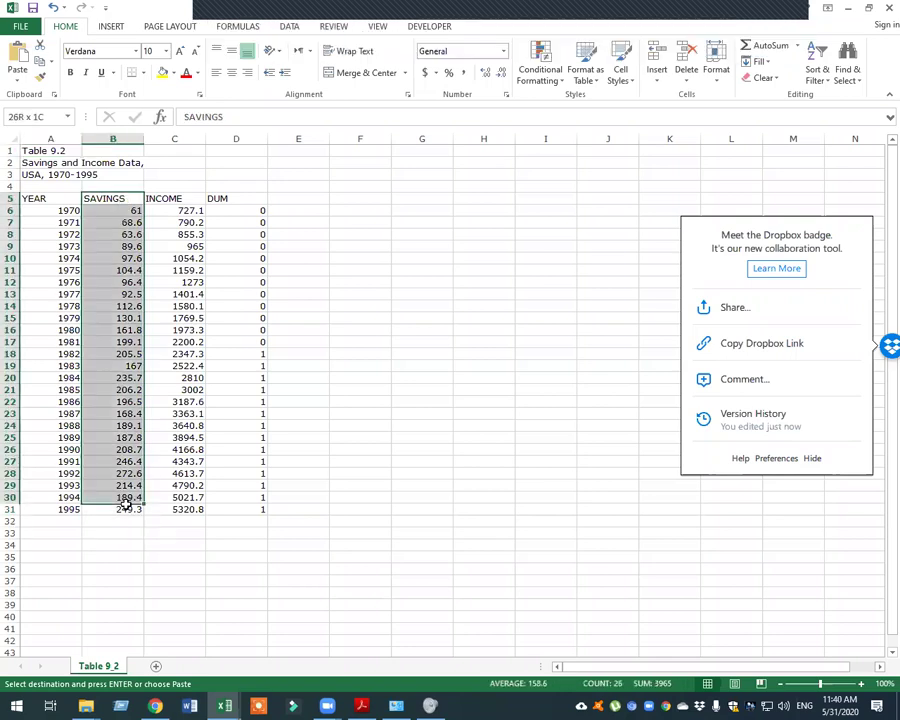
left_click_drag(144, 450, 470, 450)
left_click_drag(161, 199, 386, 468)
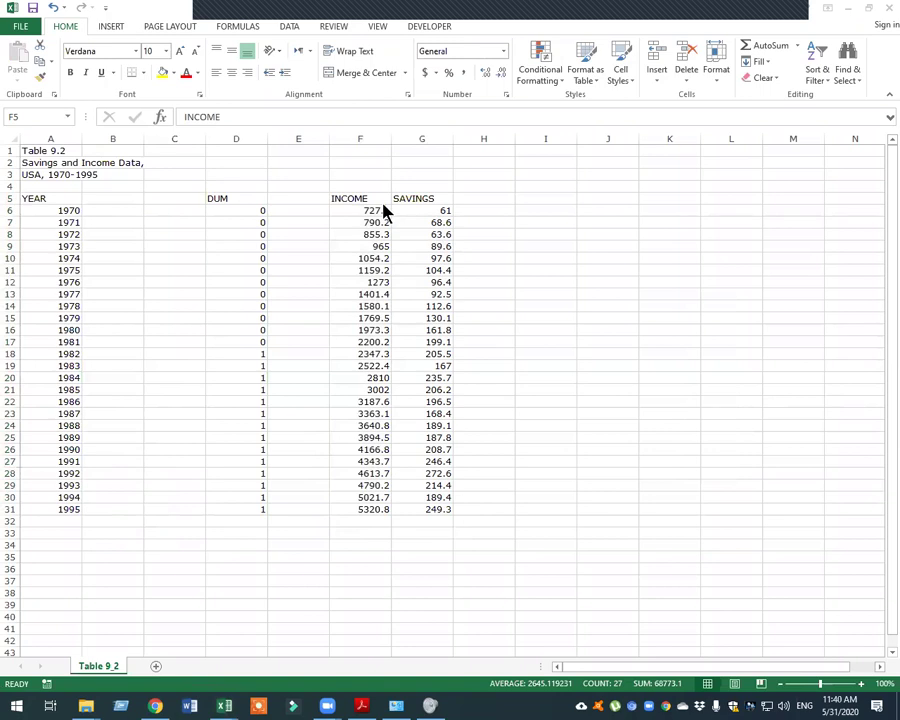
Insert a scatter chart of SAVINGS against INCOME from F5:G31
key("ctrl+shift+Down")
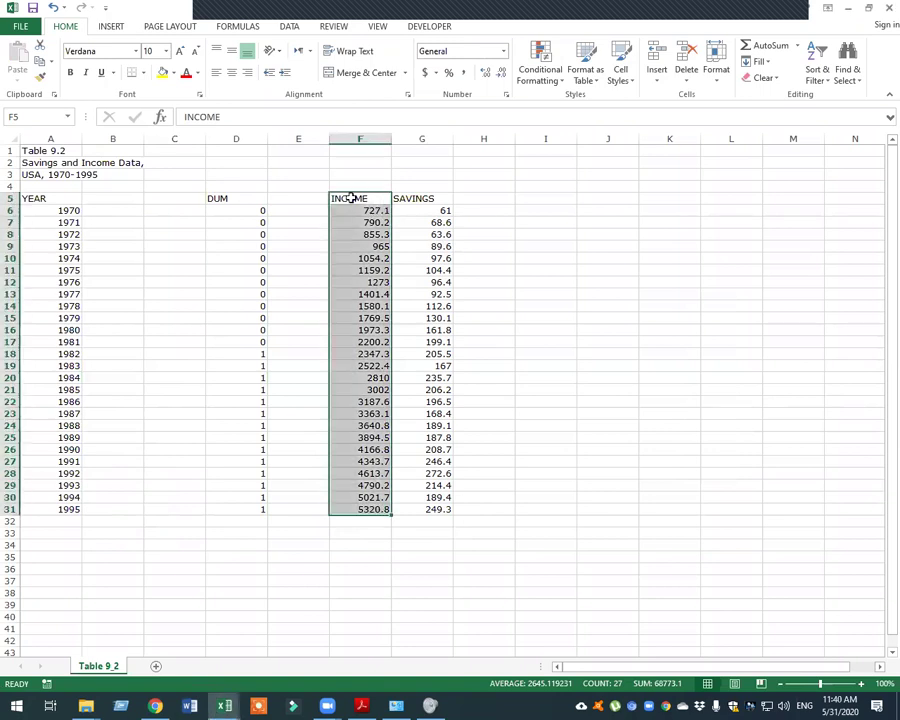
key("ctrl+shift+Up")
key("shift+Right")
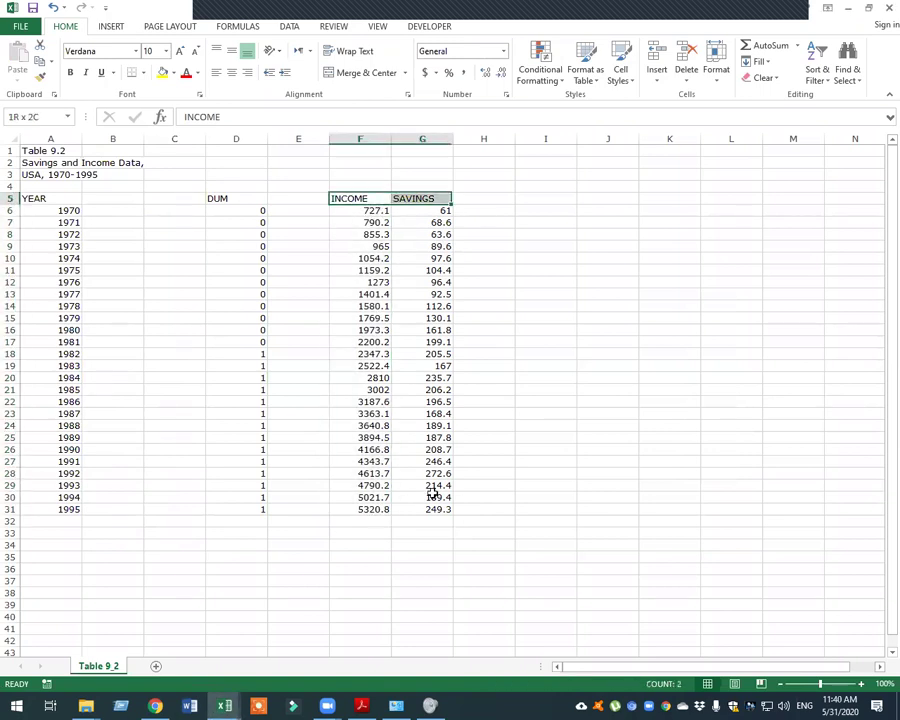
key("ctrl+shift+Down")
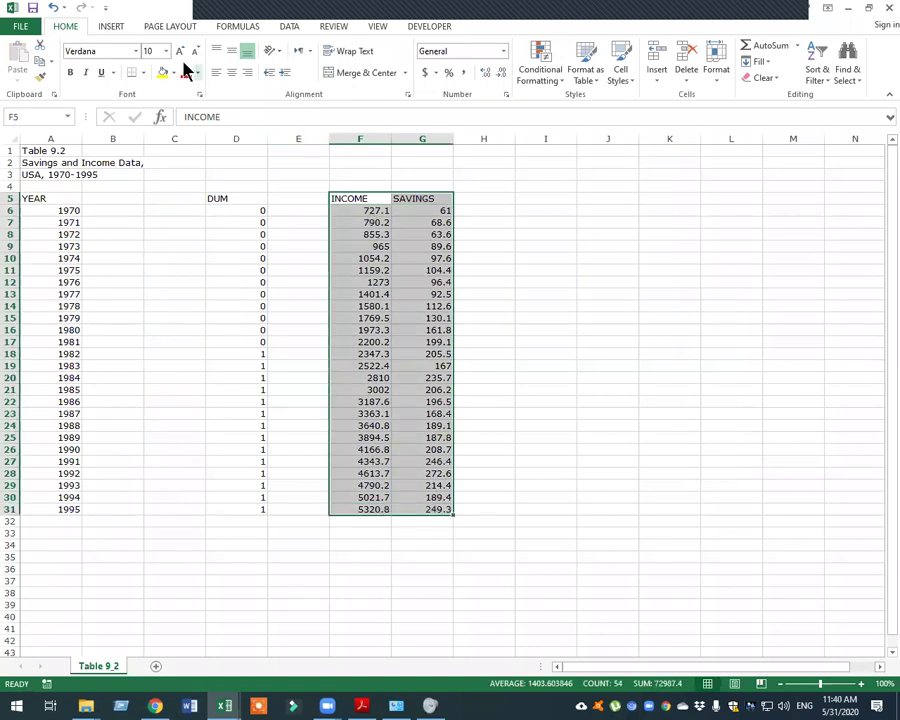
left_click(113, 28)
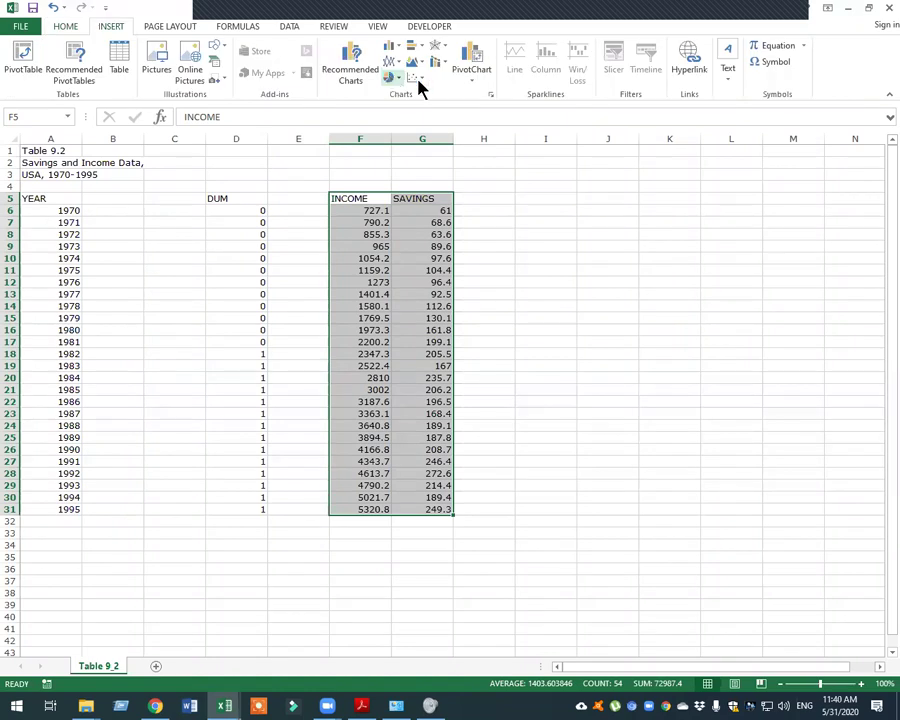
left_click(422, 82)
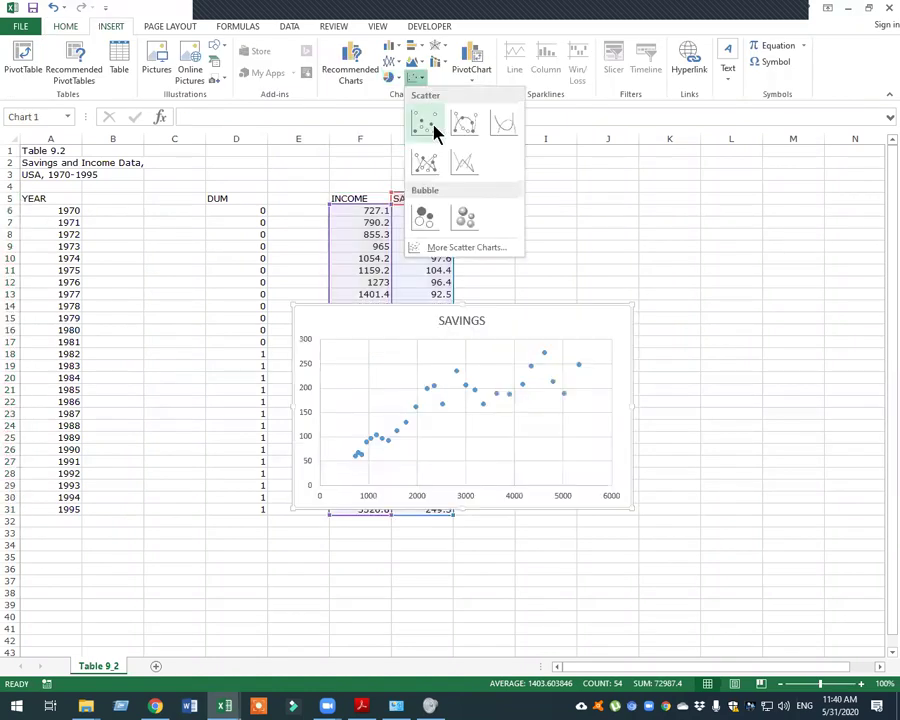
Enlarge the SAVINGS chart and add a linear trendline to it
left_click(562, 298)
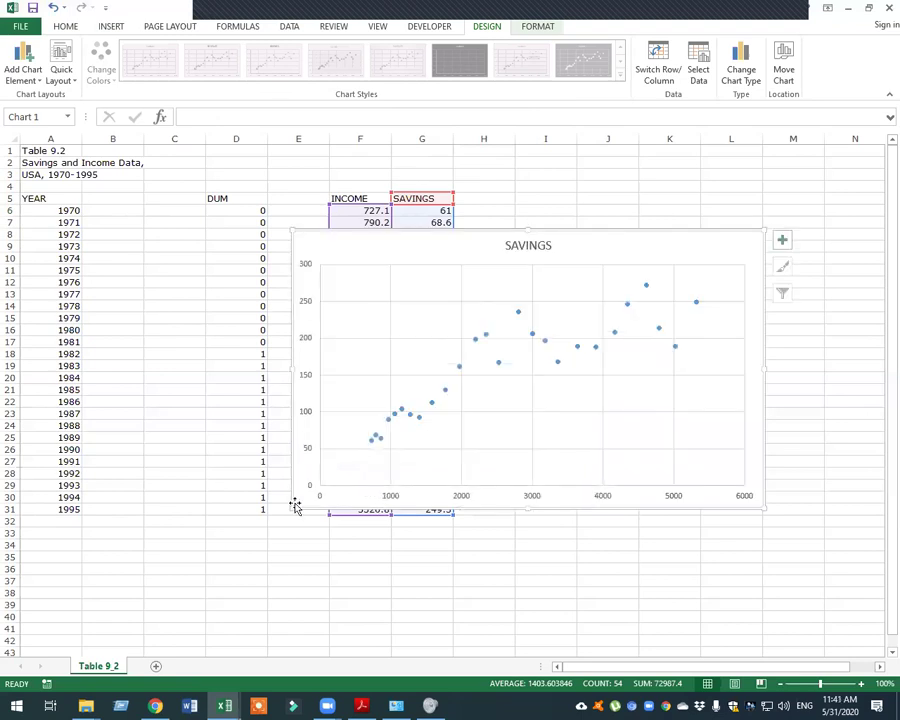
left_click_drag(295, 507, 226, 549)
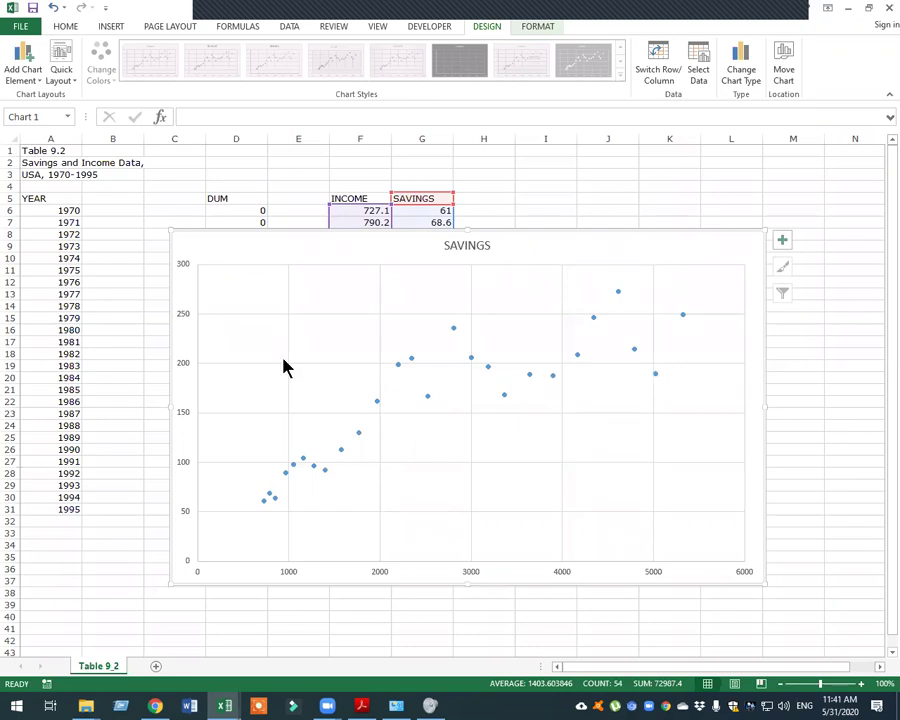
left_click(38, 87)
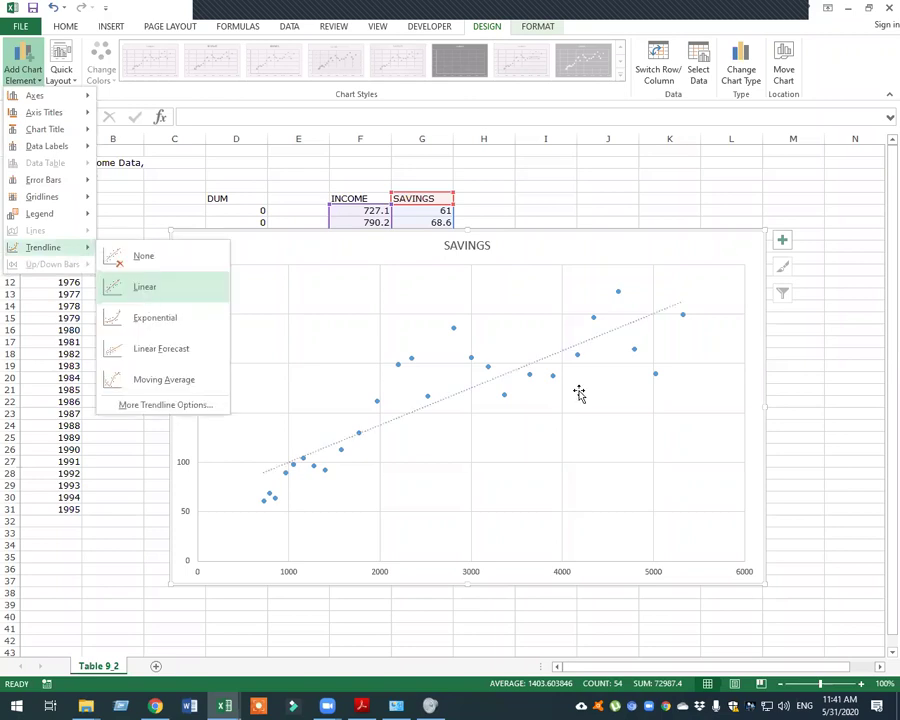
left_click(144, 284)
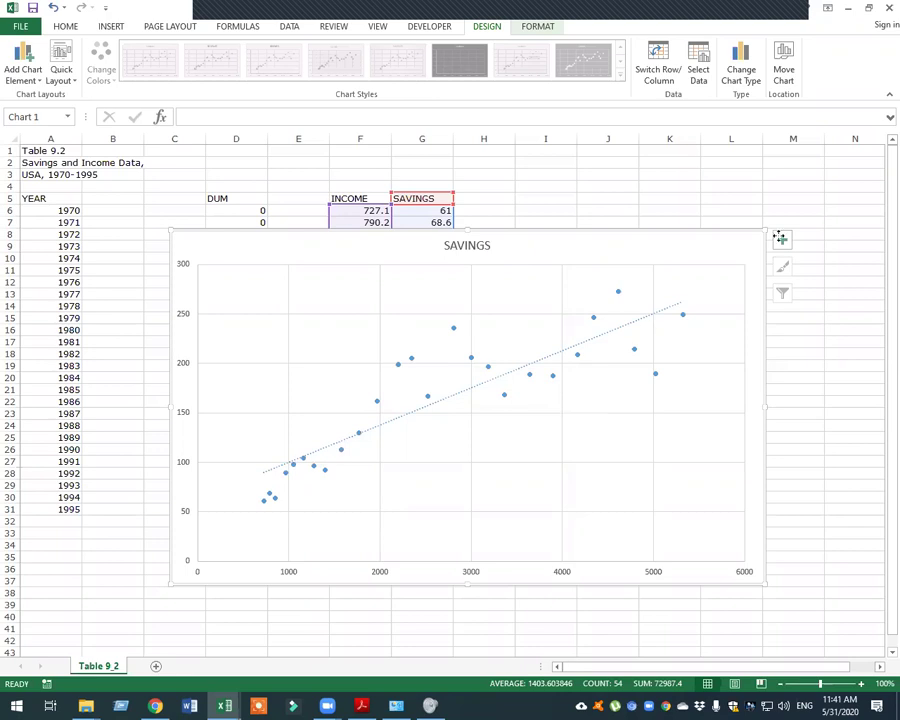
Move the SAVINGS chart beside the DUM column and select the YEAR values from 1970 to 1995
left_click_drag(805, 229, 840, 212)
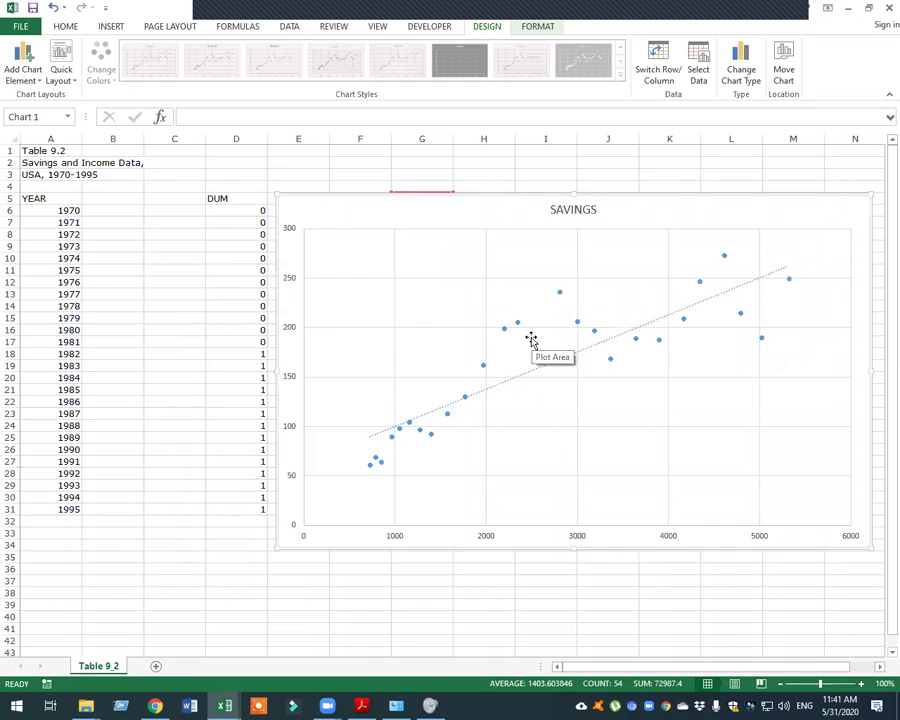
left_click_drag(62, 207, 76, 509)
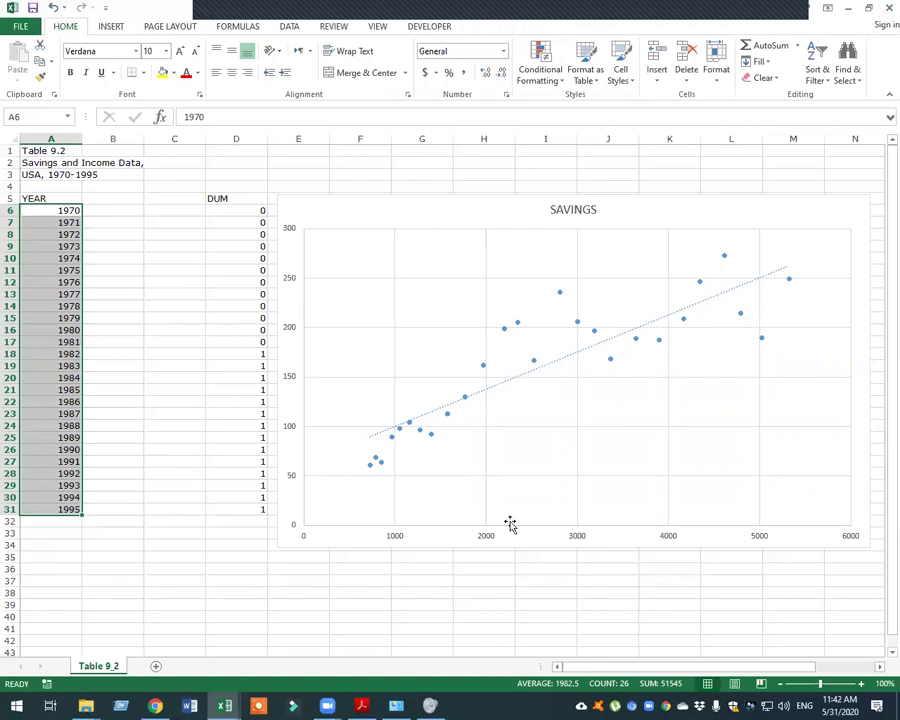
mouse_move(228, 706)
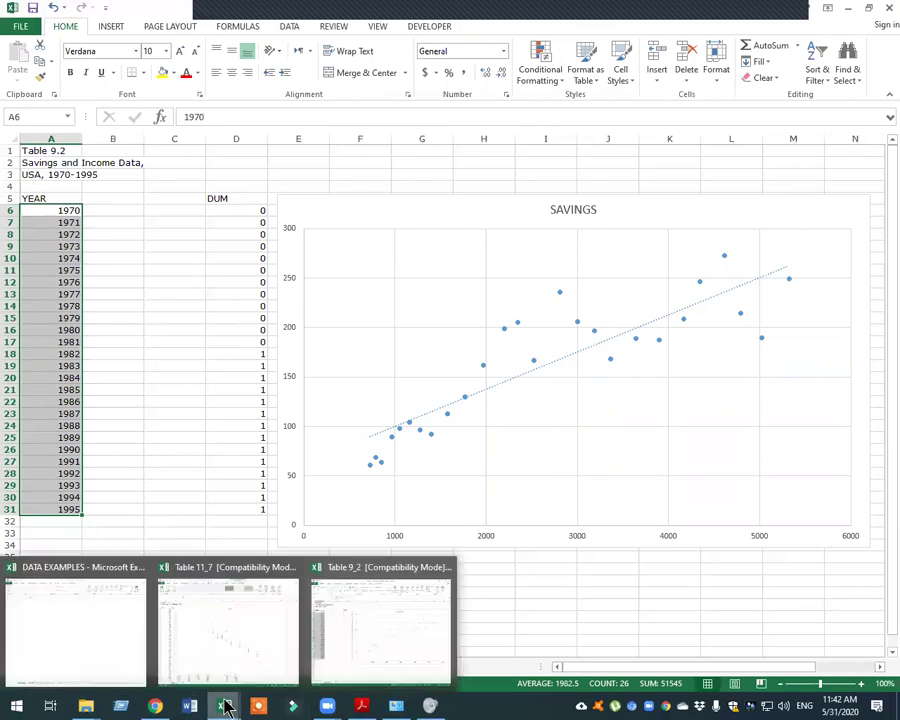
left_click(230, 704)
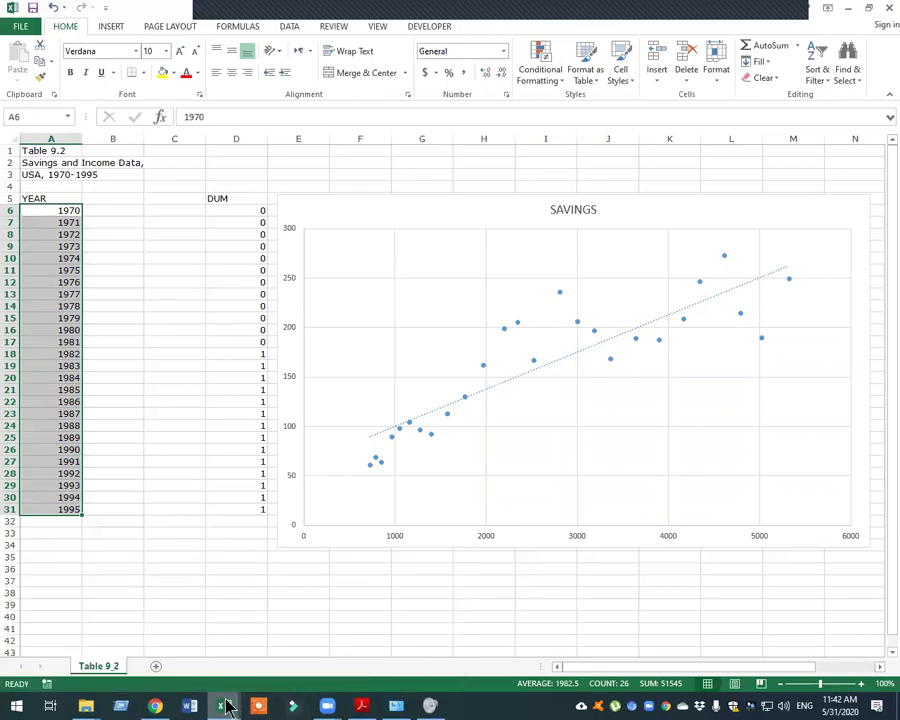
Review the SAVINGS chart in Table 9_2 alongside the Lecture 2 part 2 slides, advancing the slides past Assumption 7
left_click(227, 702)
left_click(225, 630)
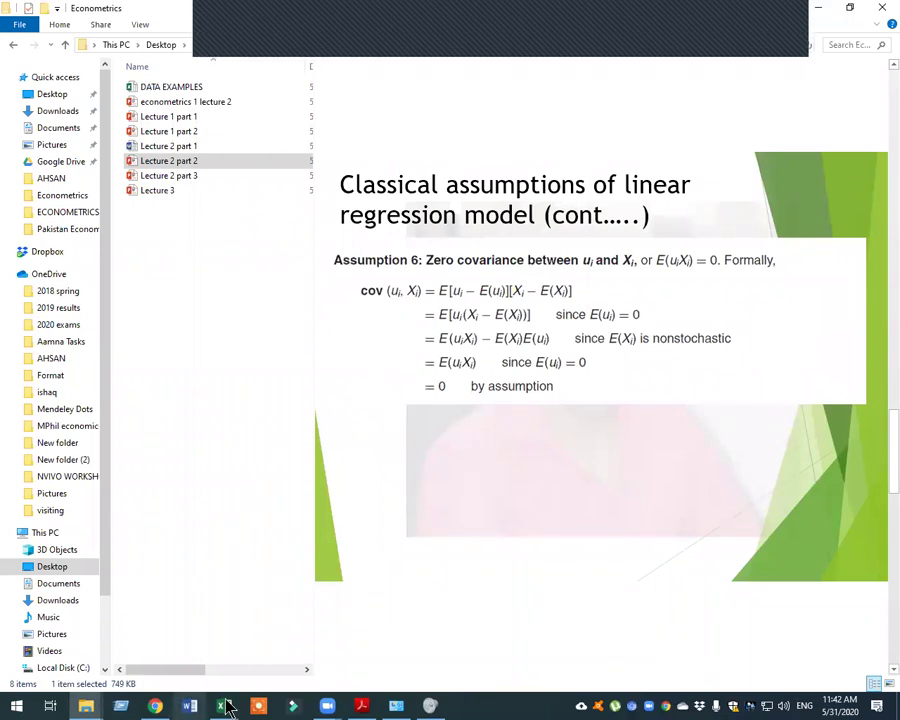
mouse_move(224, 706)
left_click(342, 643)
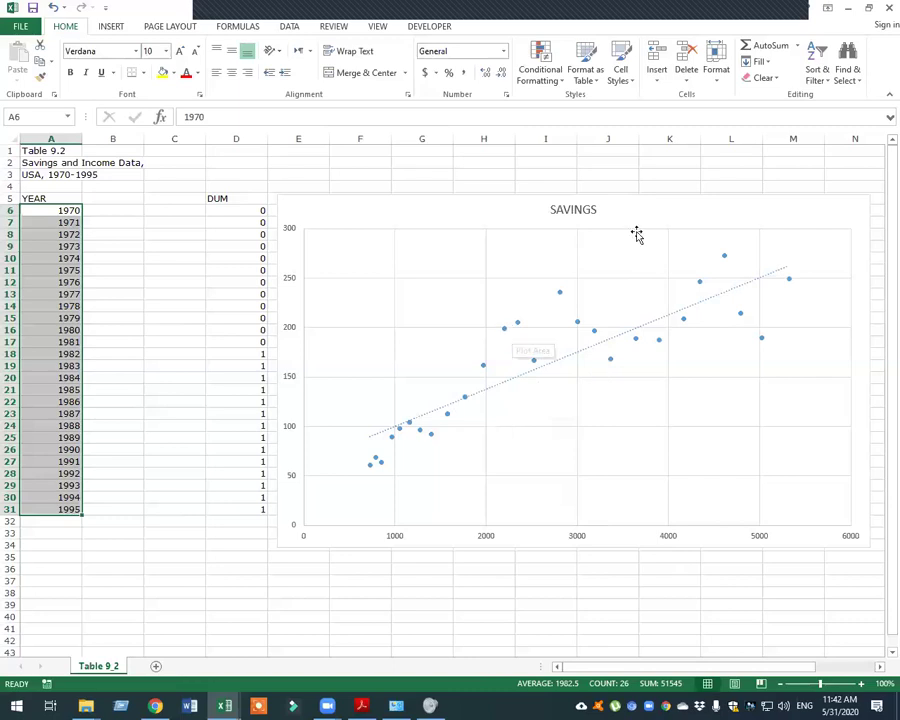
left_click(97, 707)
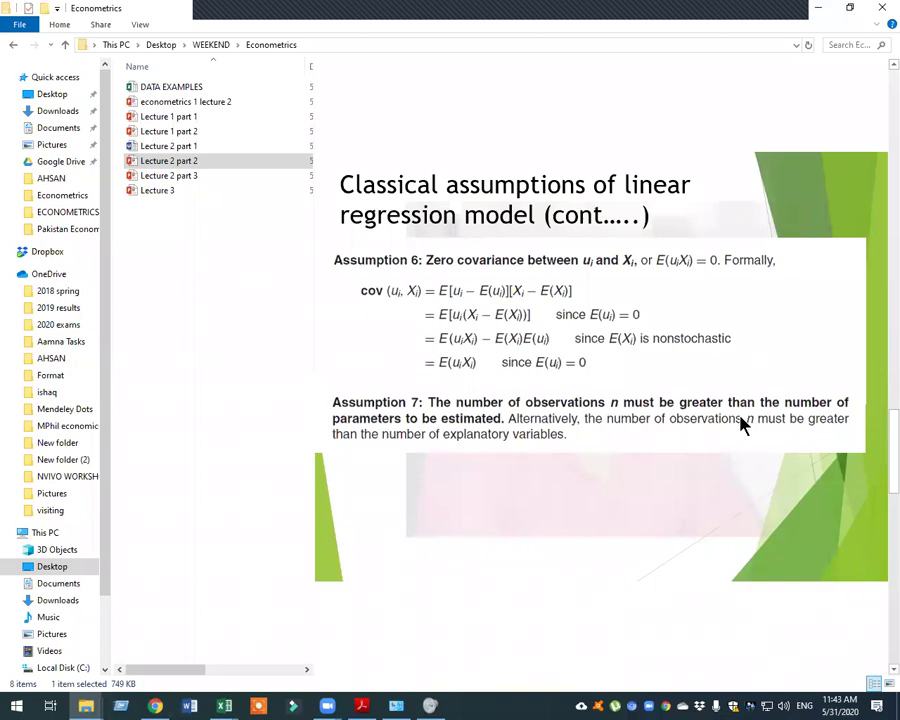
left_click(559, 455)
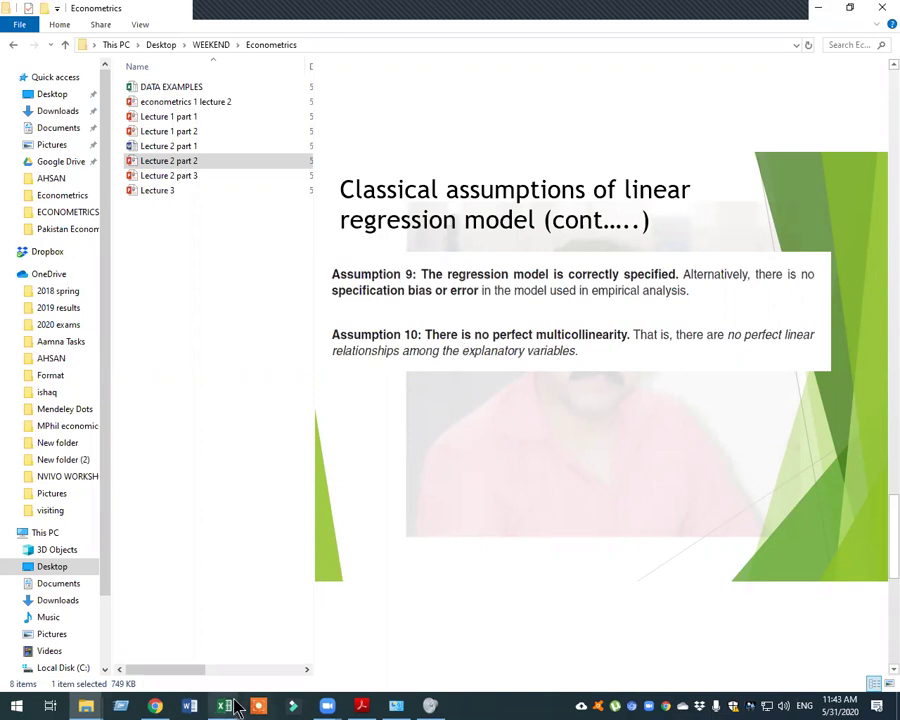
Switch to the Table 11_7 workbook and remove the MPG scatter chart covering the data
mouse_move(234, 702)
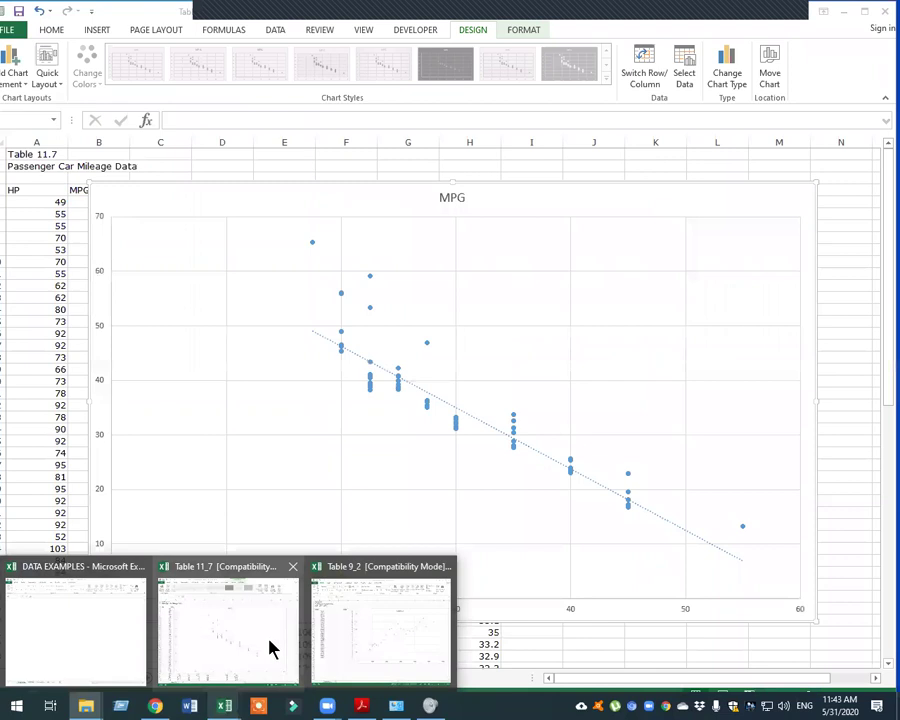
left_click(270, 647)
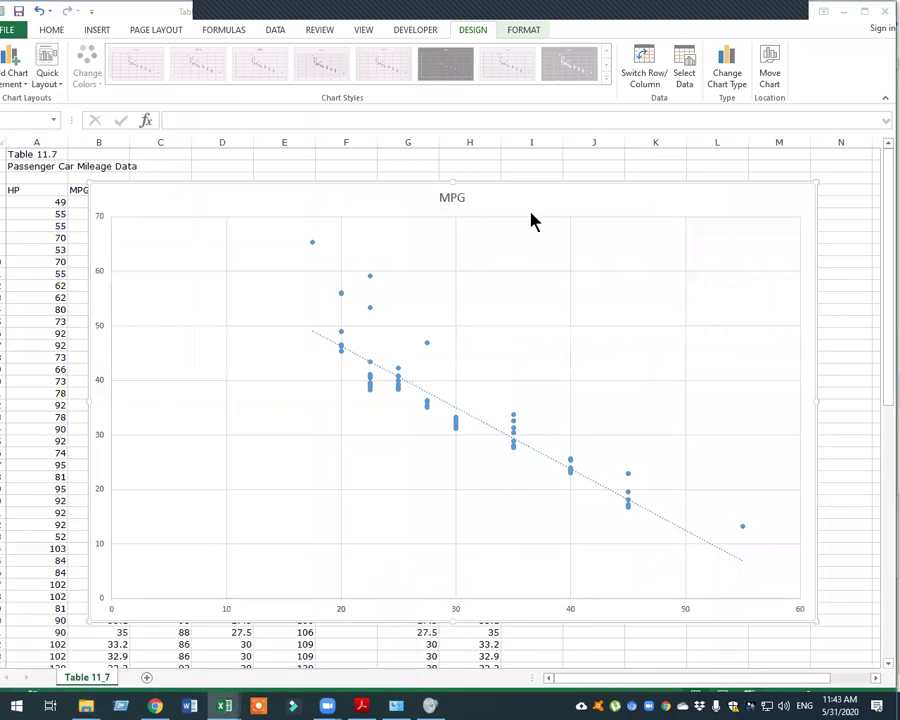
left_click_drag(531, 360, 528, 615)
key("ctrl+z")
key("ctrl+z")
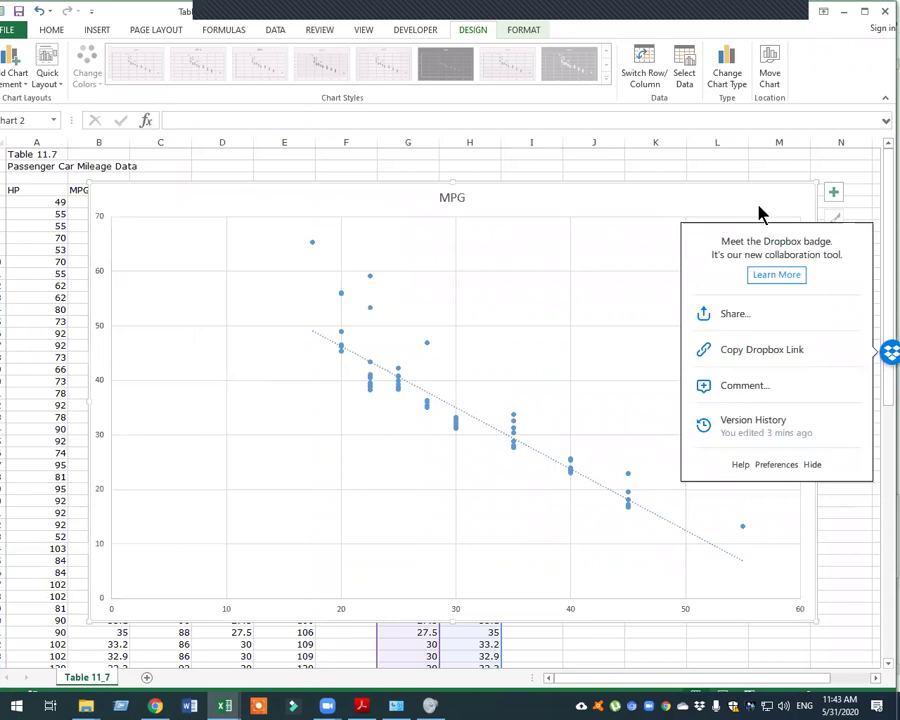
right_click(760, 213)
left_click(785, 212)
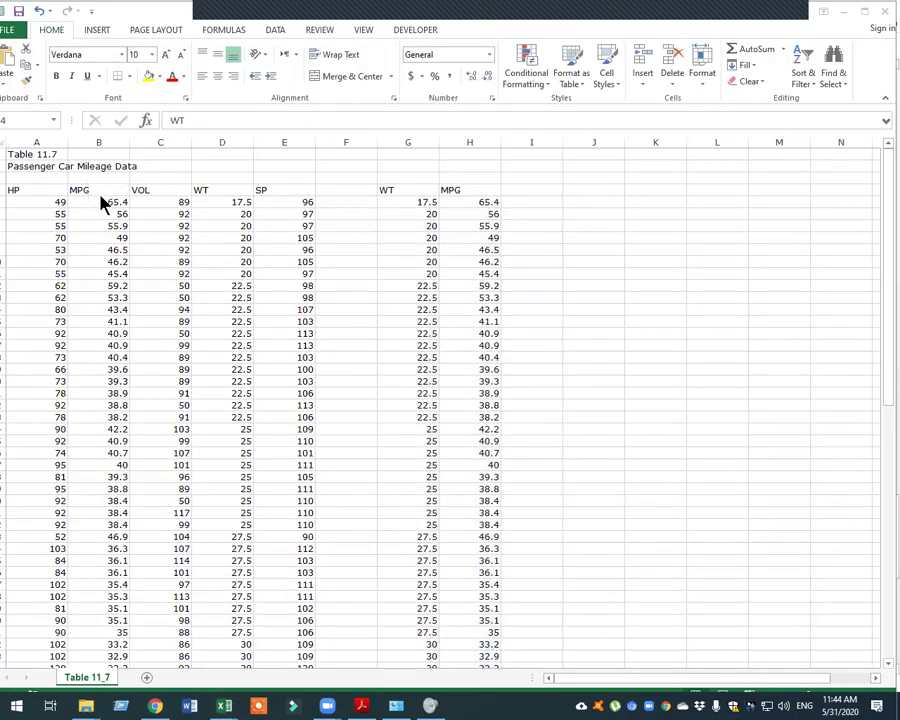
Highlight the MPG, VOL, WT, SP and HP columns one at a time to go over the variables
left_click(96, 189)
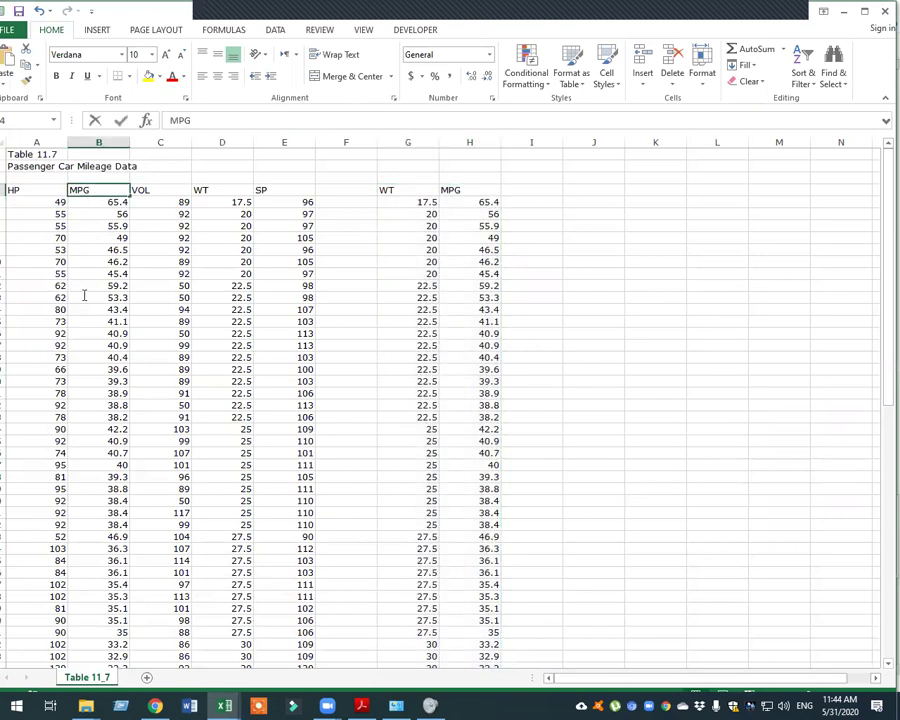
double_click(122, 190)
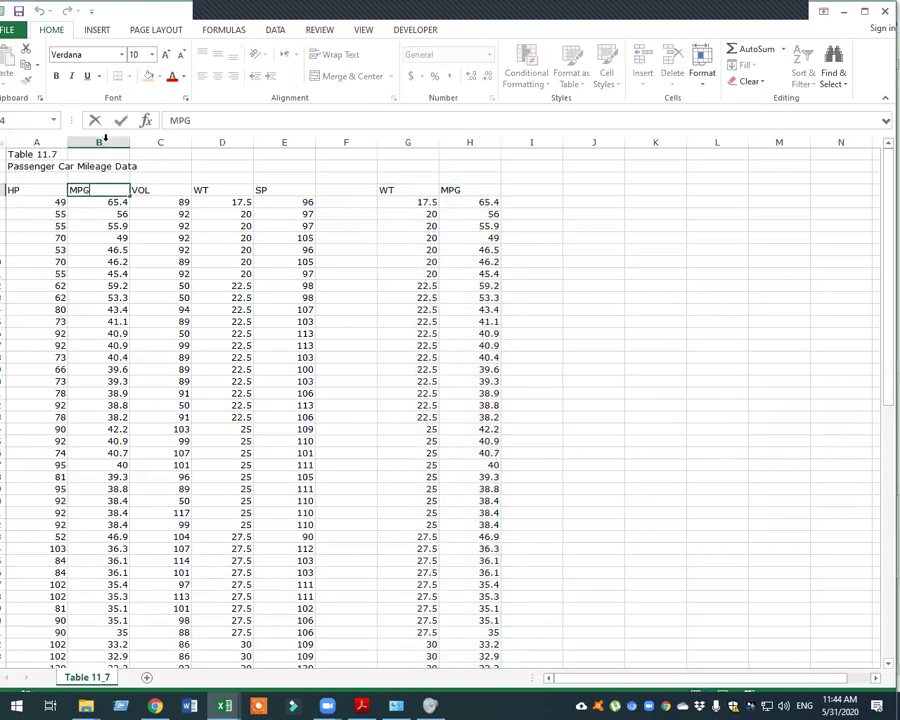
left_click(120, 142)
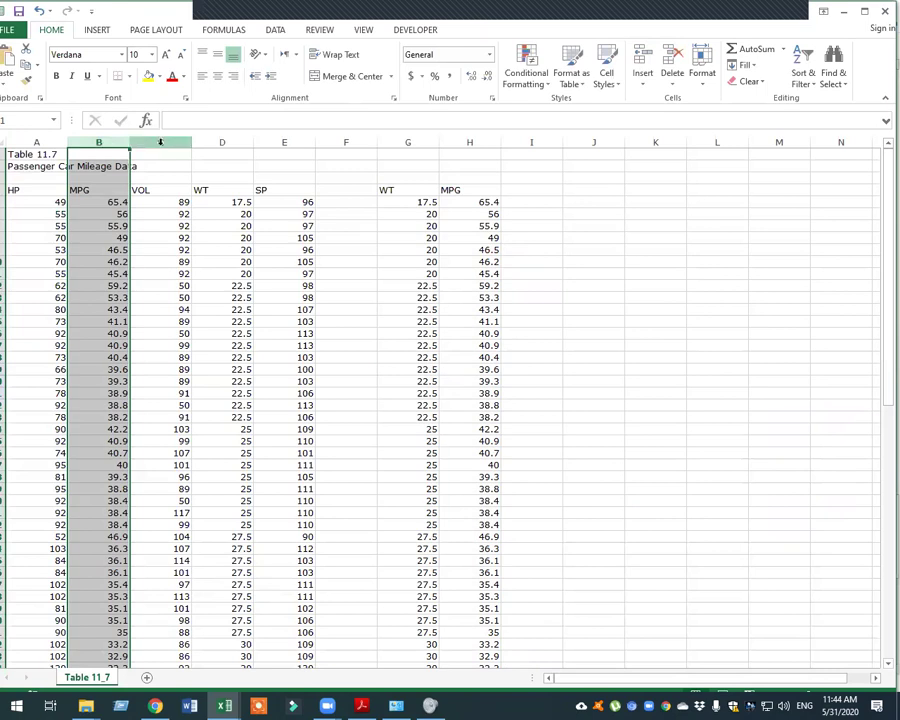
left_click(160, 142)
left_click(210, 142)
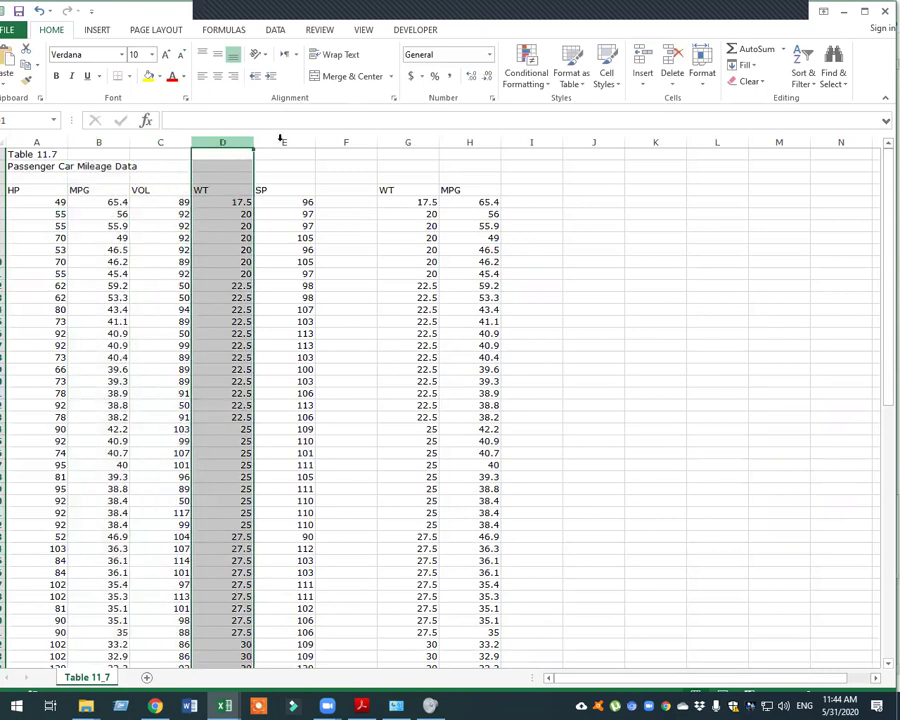
key("Right")
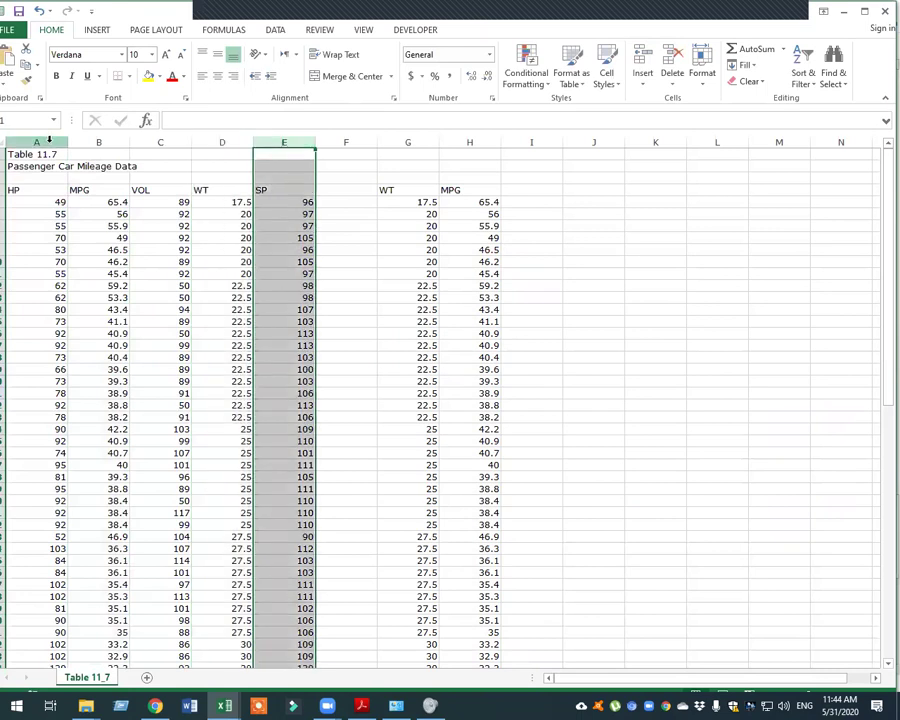
left_click(48, 141)
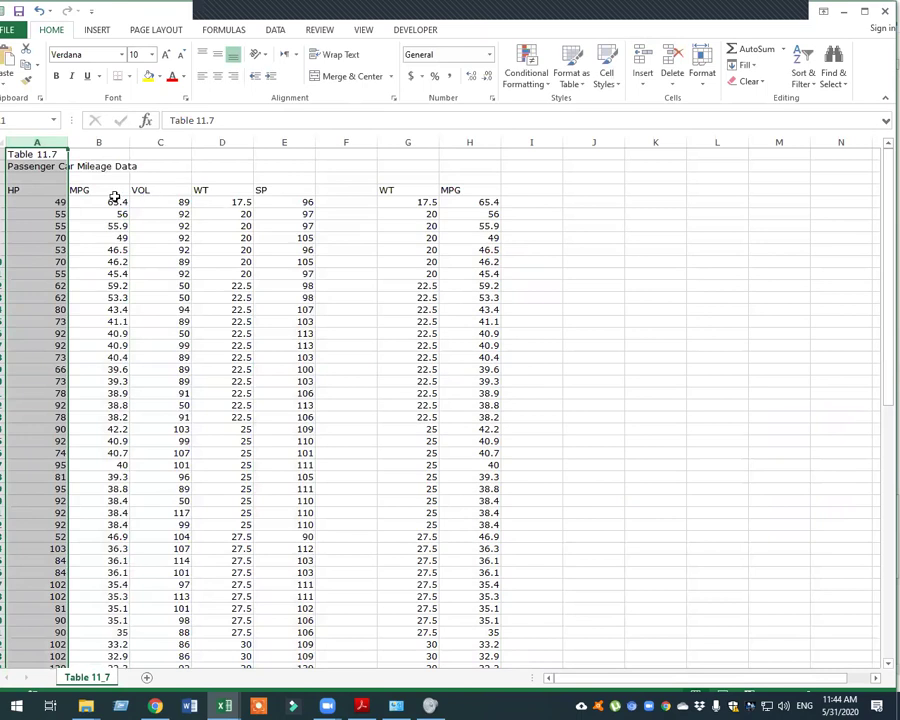
Highlight MPG and the explanatory columns again, select WT and SP together as a pair, and return to MPG
left_click(104, 142)
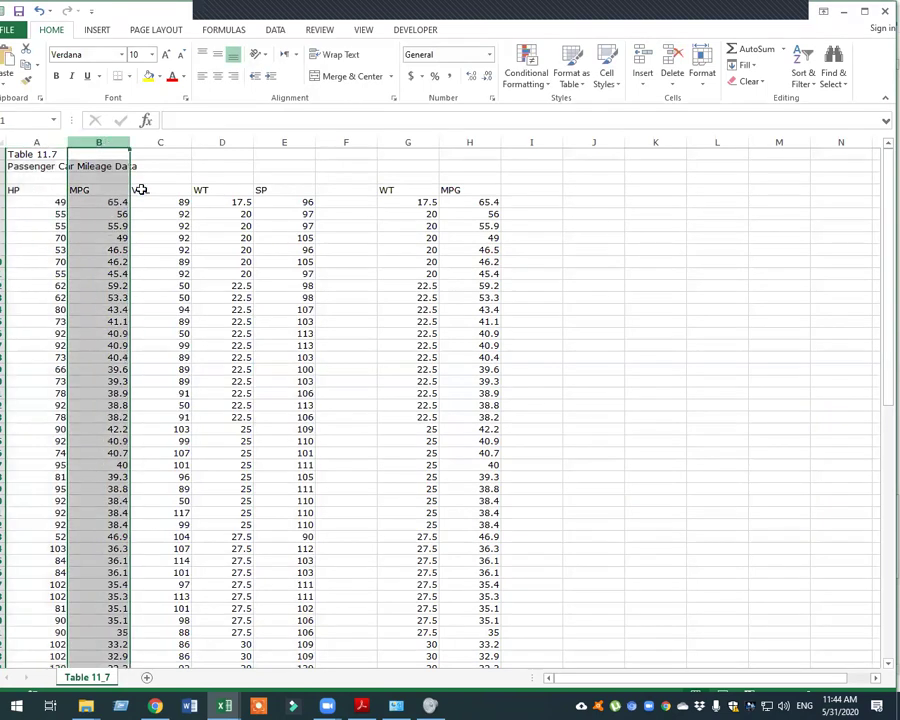
left_click(161, 142, "shift")
left_click(222, 142)
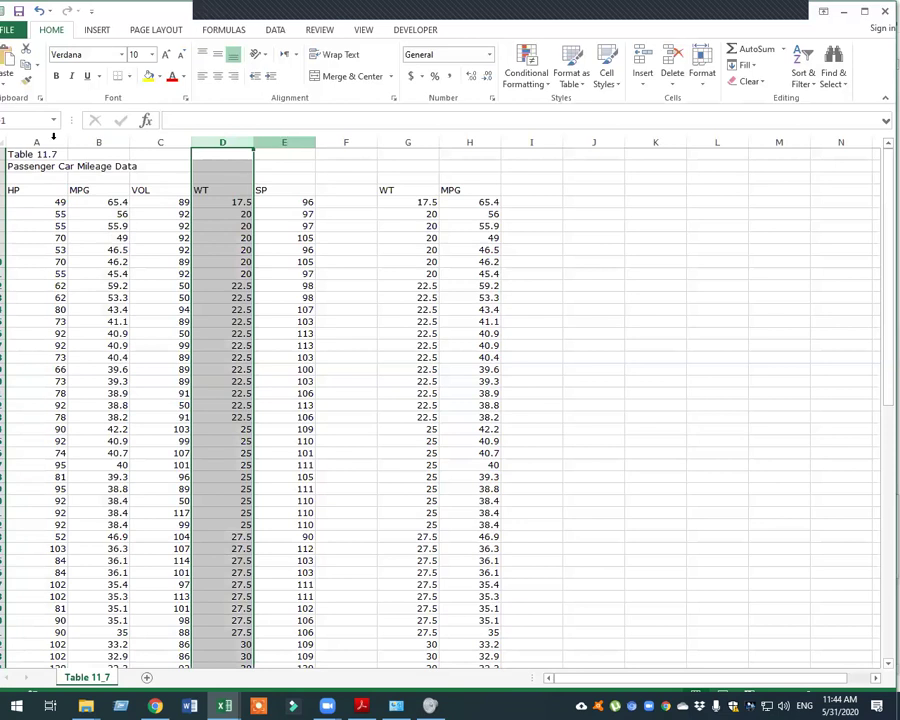
left_click(284, 142)
left_click(172, 142)
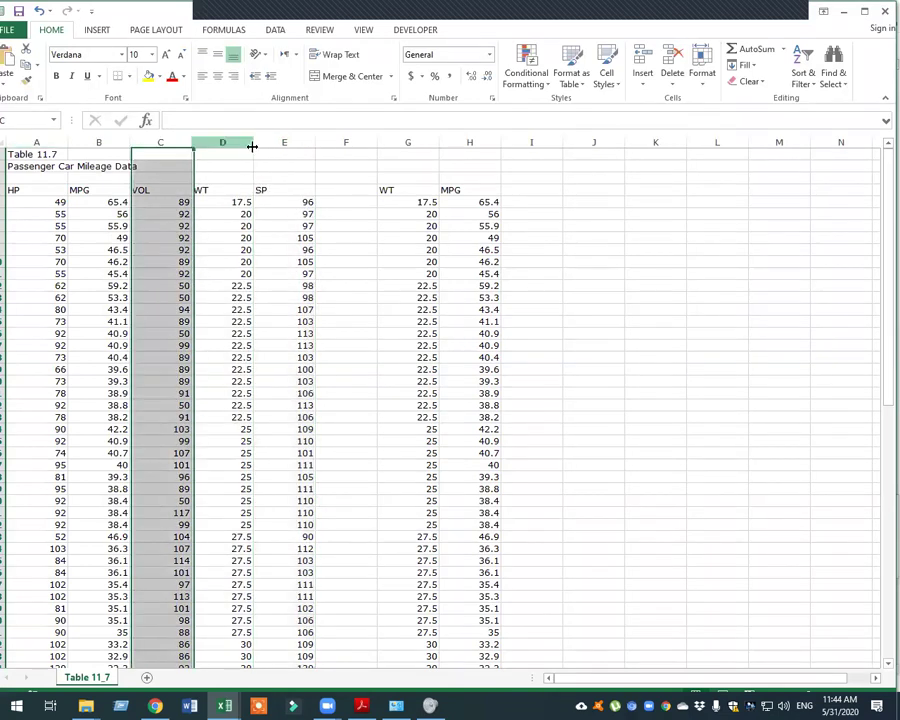
left_click(256, 140)
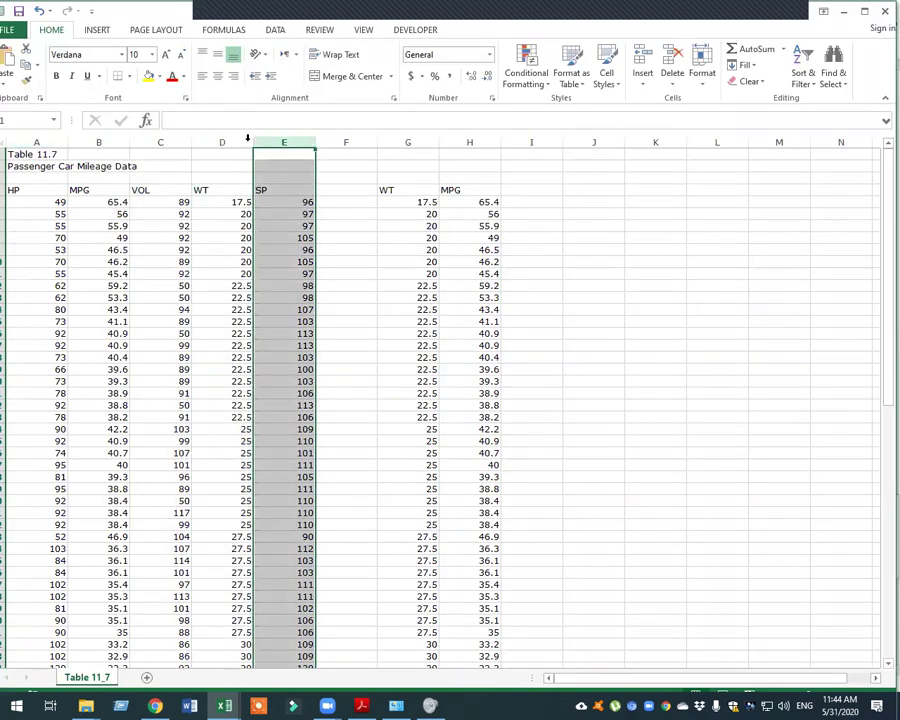
left_click(224, 140)
left_click(271, 140, "ctrl")
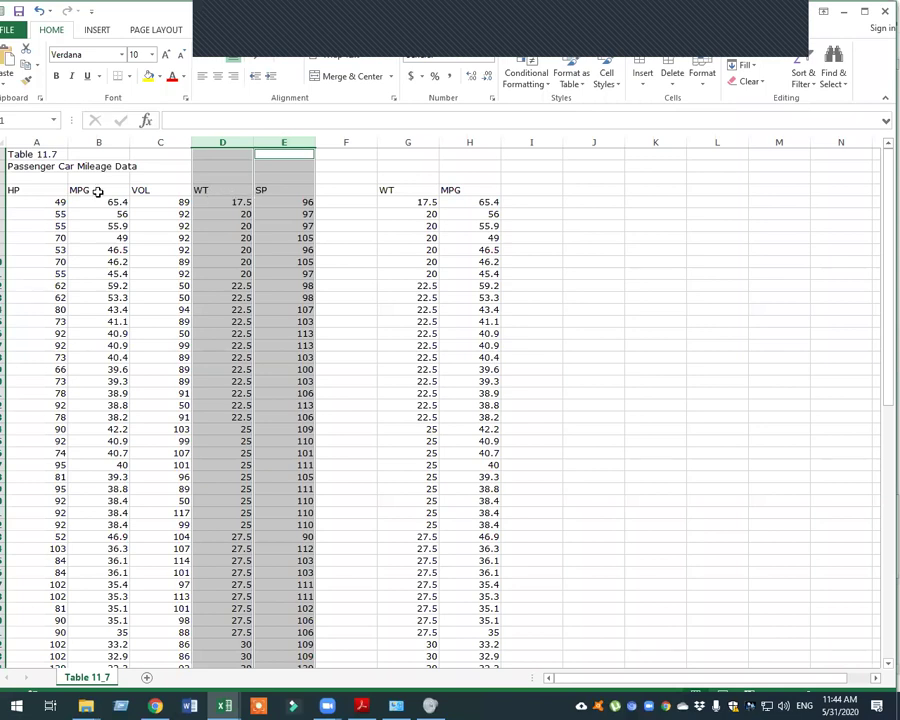
left_click(97, 142, "ctrl")
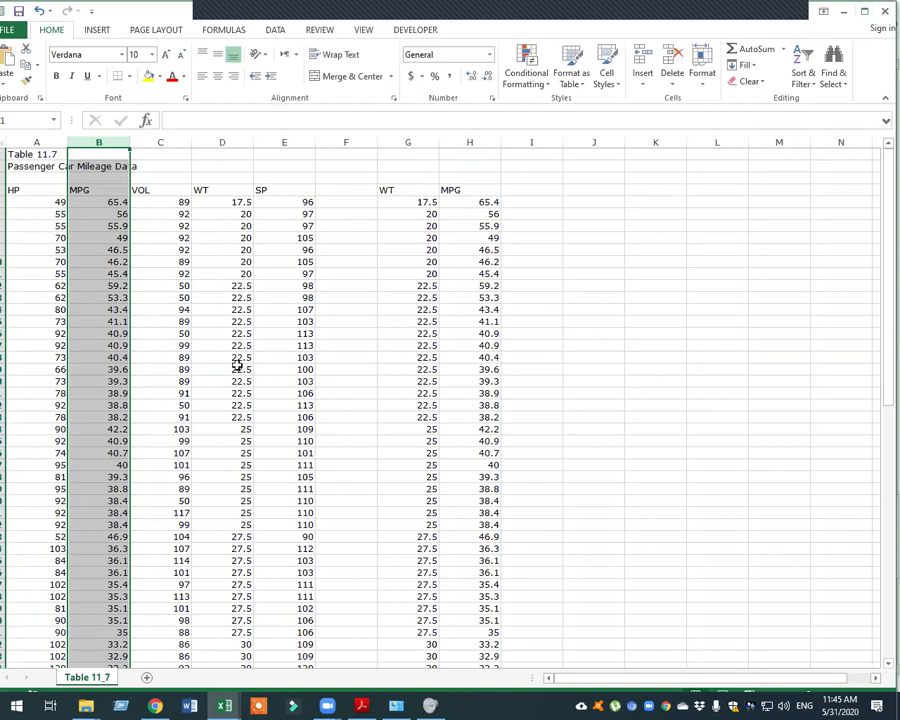
Examine the car mileage data down to its last row and return to the column headers
left_click(236, 706)
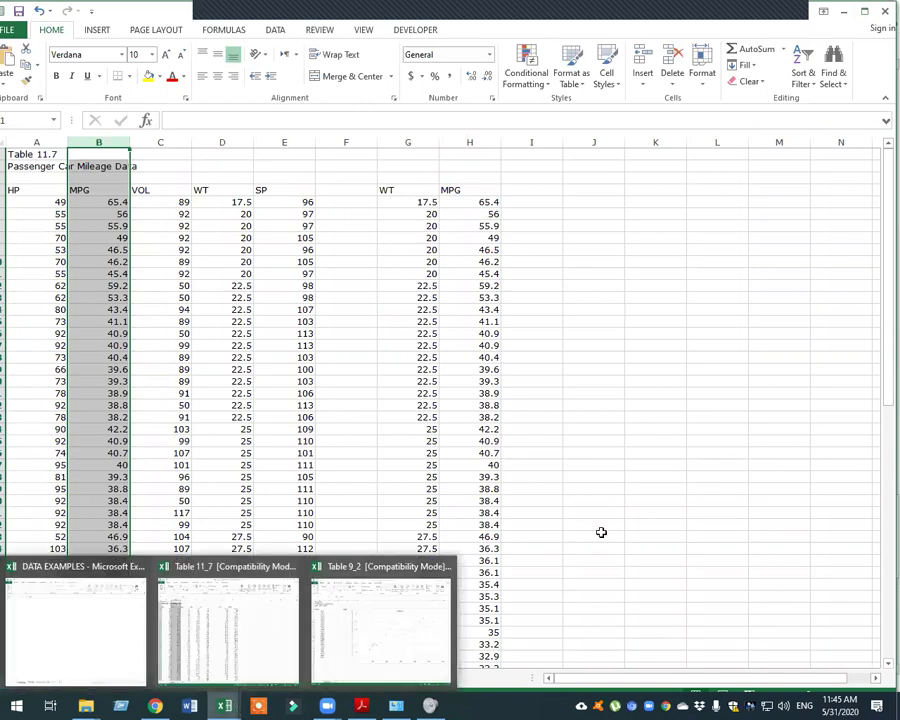
scroll(601, 532, "down", 3)
scroll(601, 532, "down", 12)
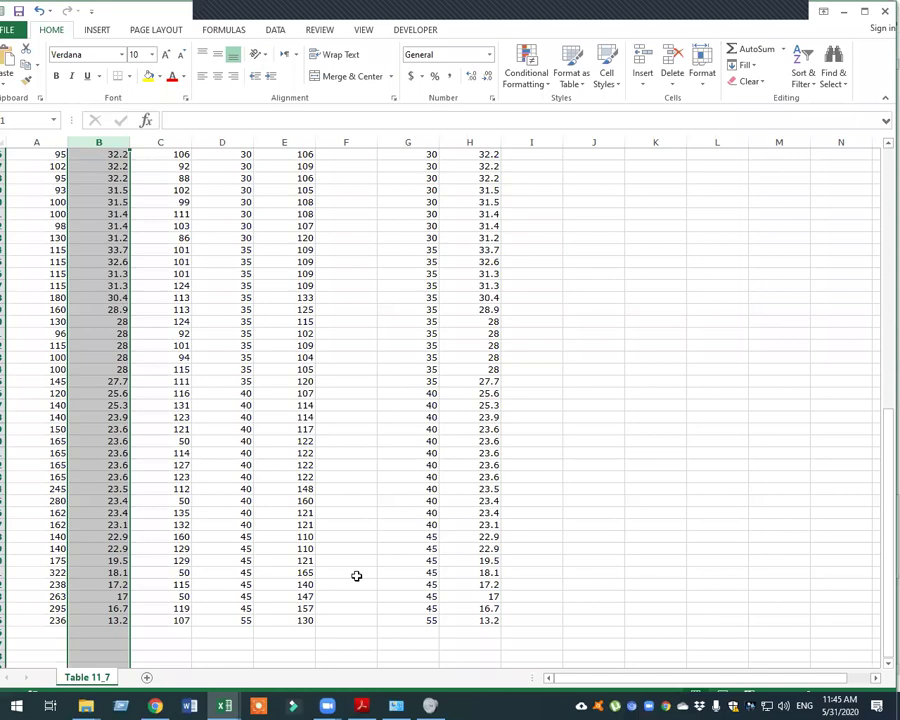
scroll(420, 539, "down", 1)
left_click(656, 490)
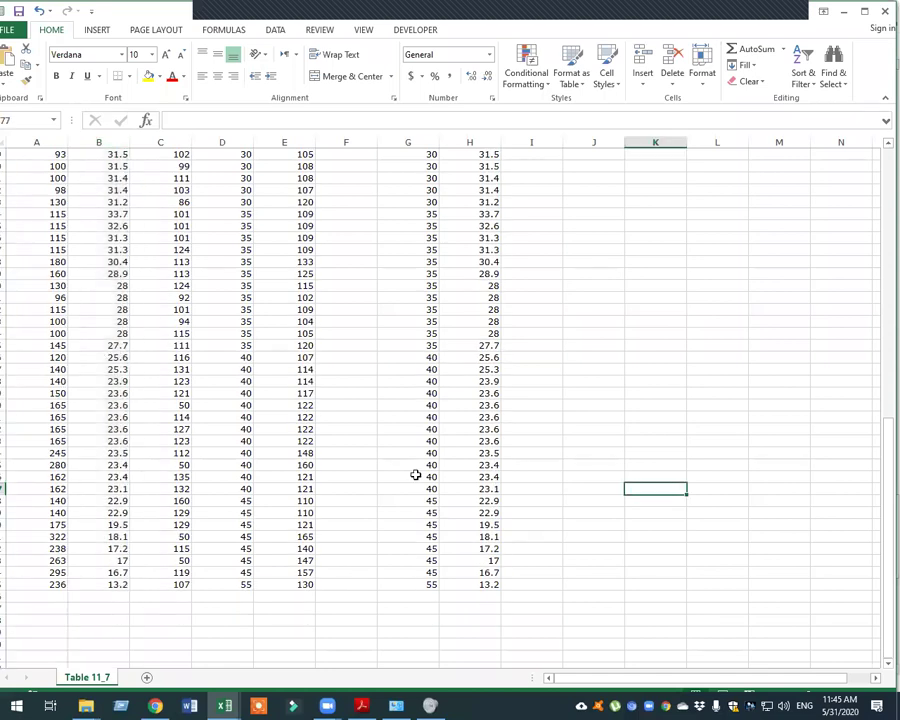
scroll(415, 475, "up", 5)
scroll(415, 475, "up", 9)
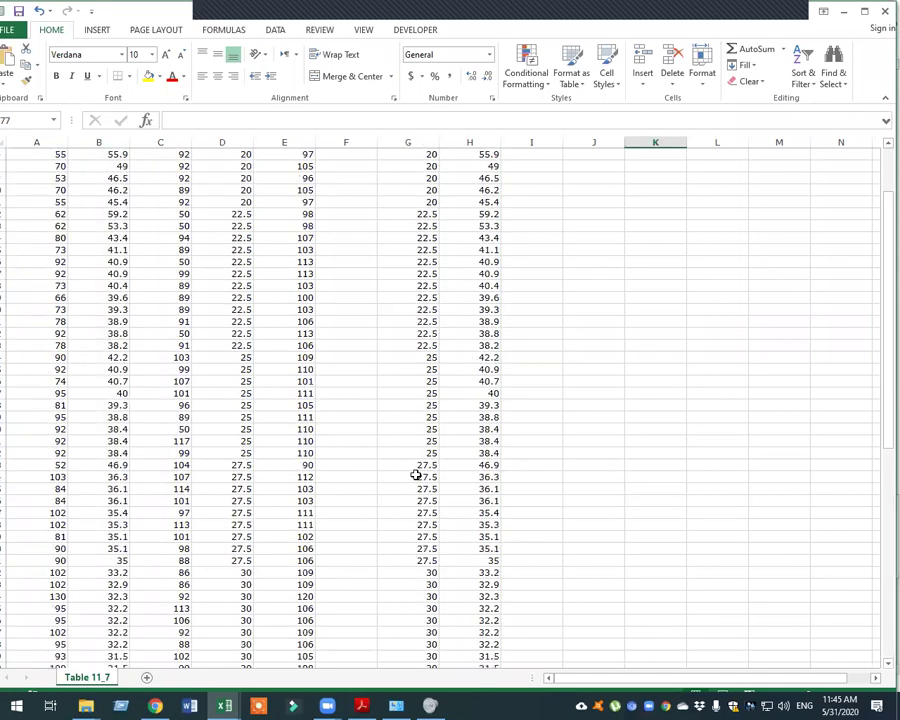
scroll(281, 181, "up", 2)
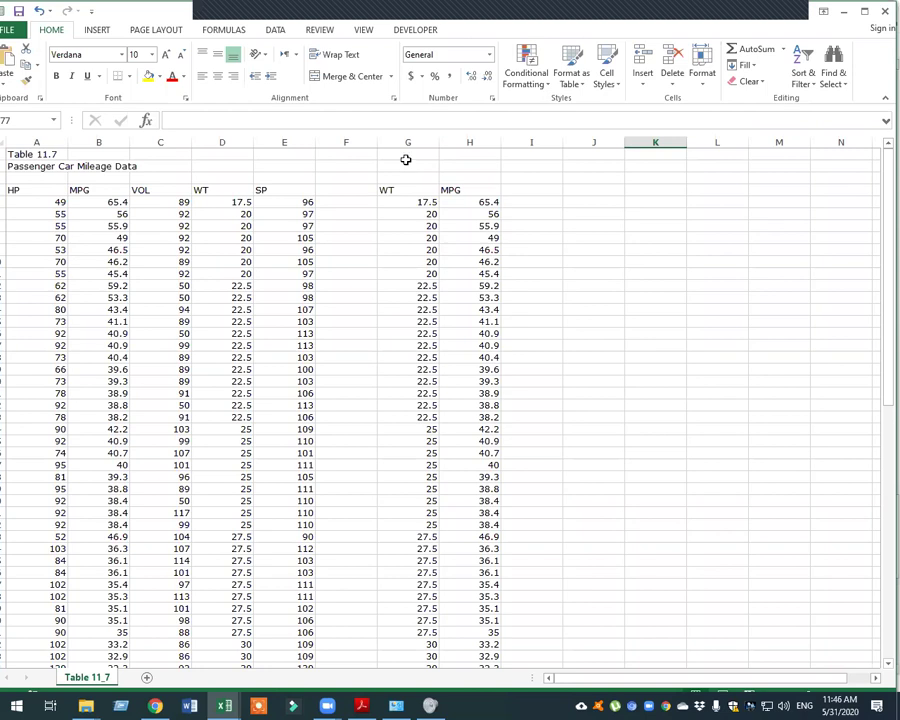
Clear the contents of columns G and H, which hold the copied WT and MPG data
left_click_drag(438, 140, 470, 150)
right_click(470, 150)
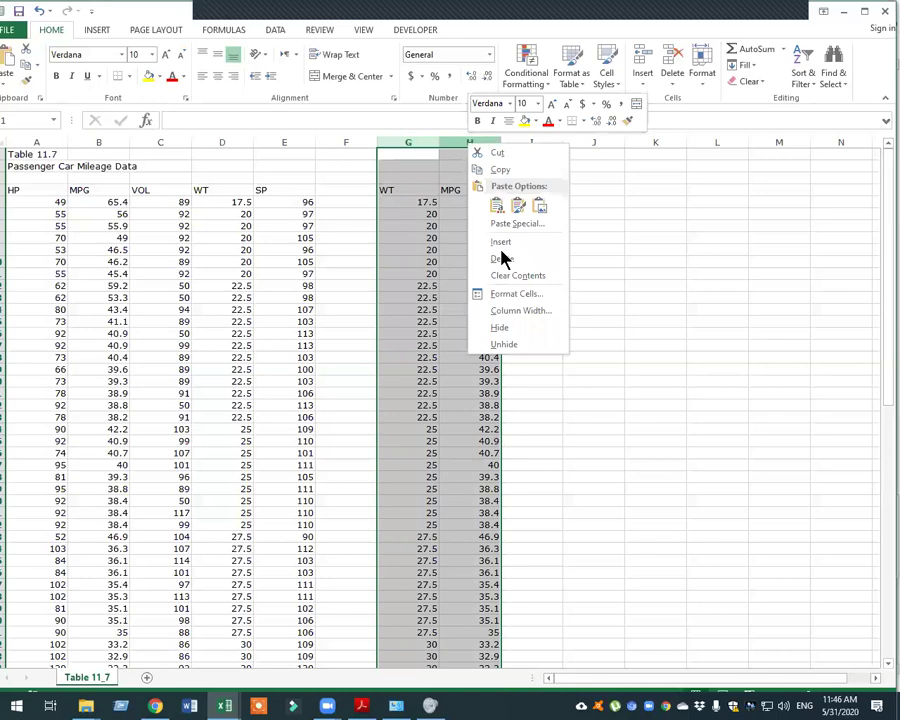
left_click(518, 273)
left_click(440, 344)
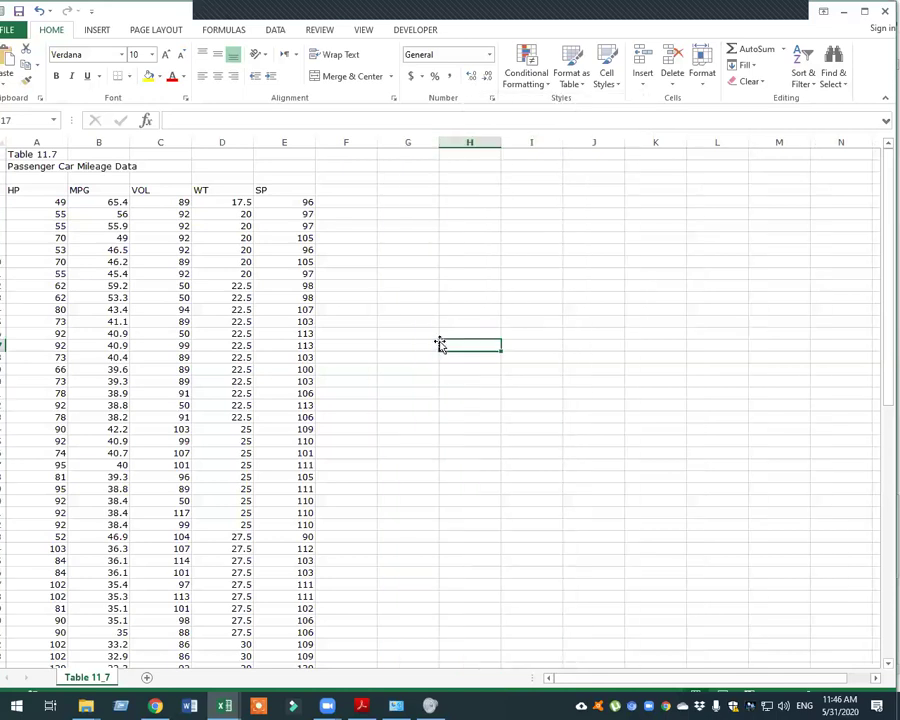